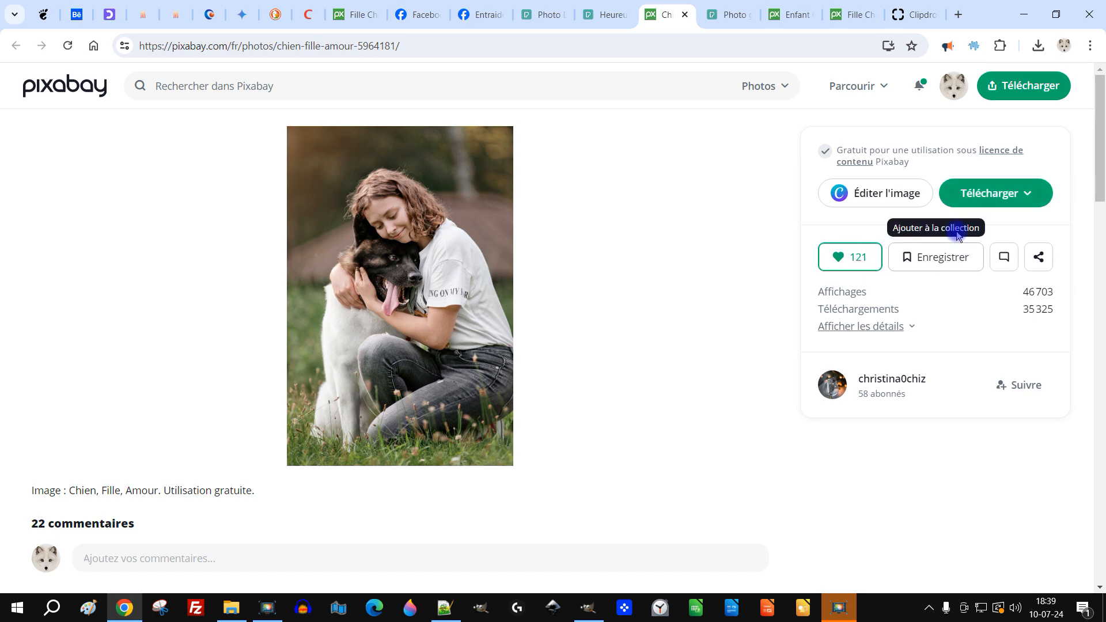
- Open the 1920×2880 version of the girl and dog photo and copy the image
click(887, 301)
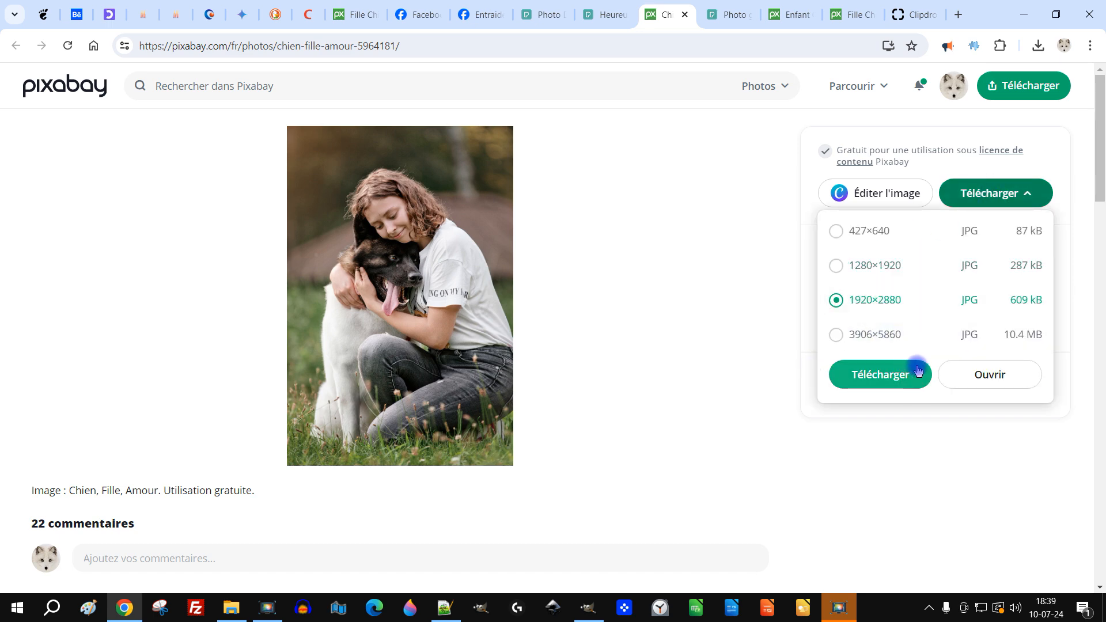
click(996, 376)
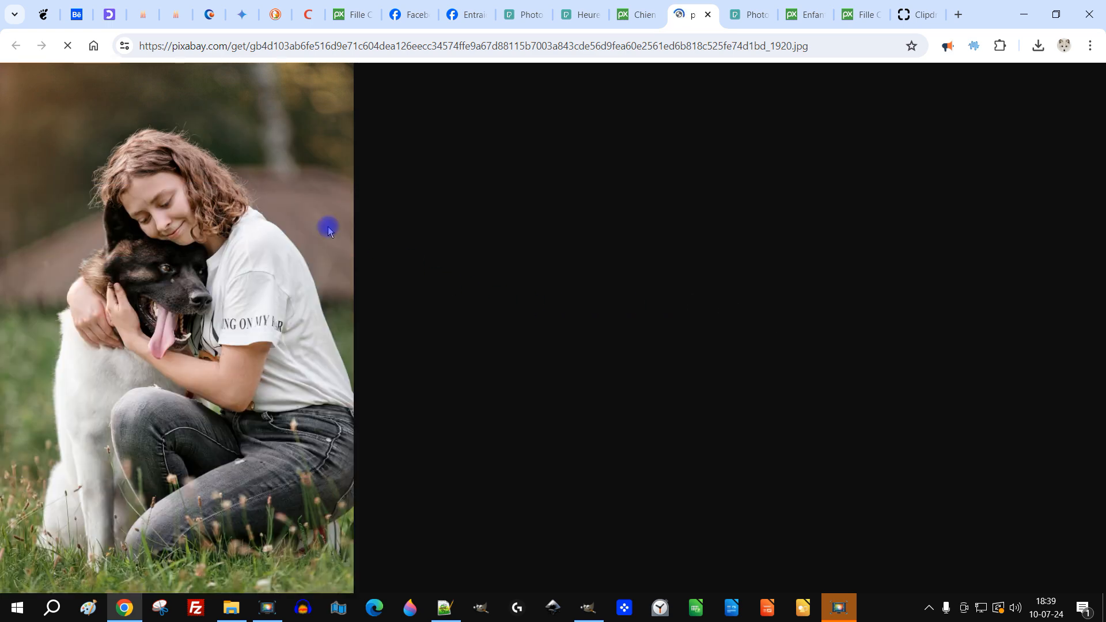
right_click(190, 182)
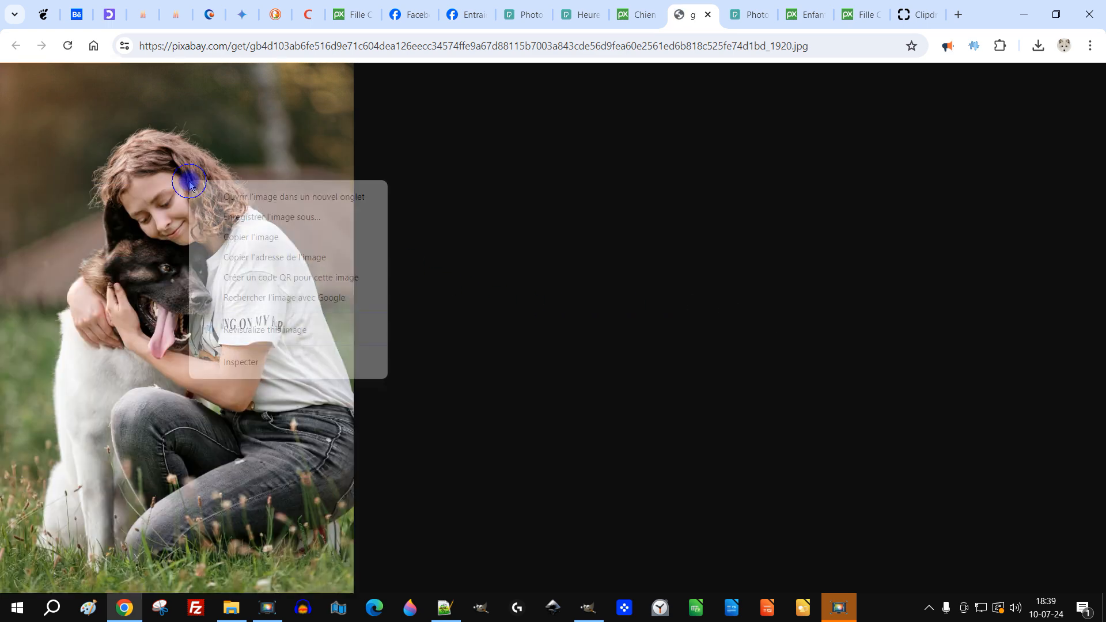
click(255, 238)
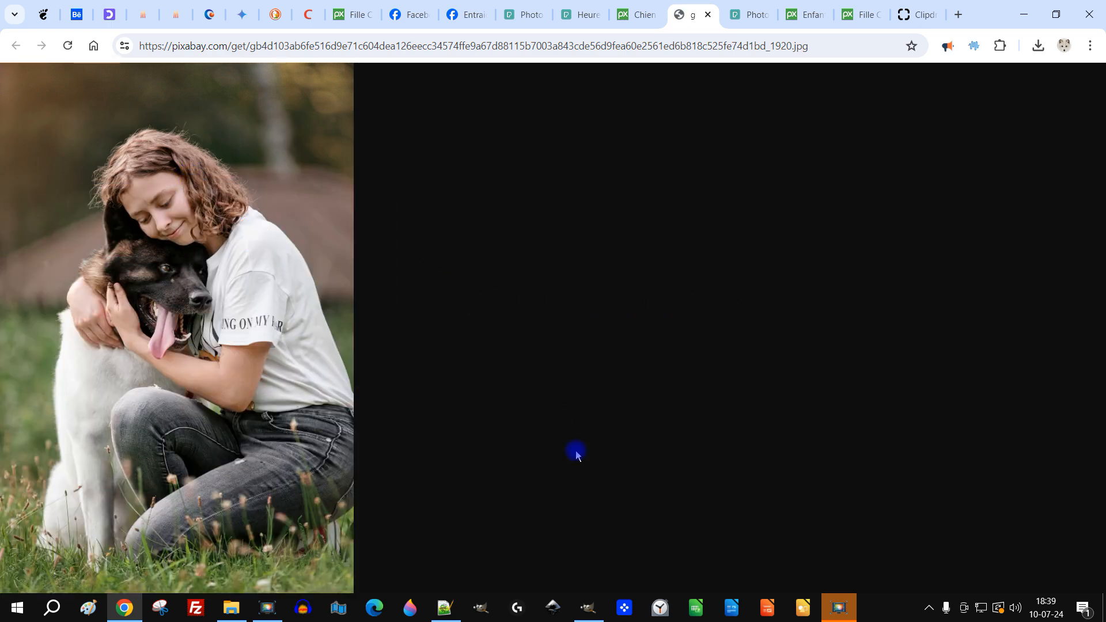
- Switch to GIMP and paste the copied photo as a new image
click(588, 608)
click(51, 25)
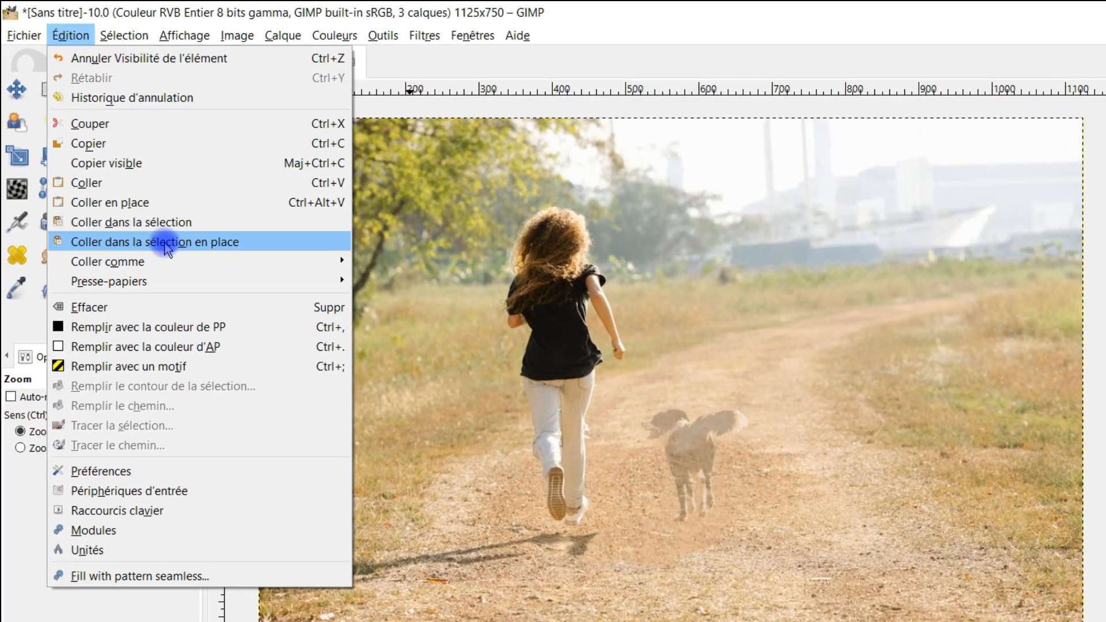
mouse_move(323, 262)
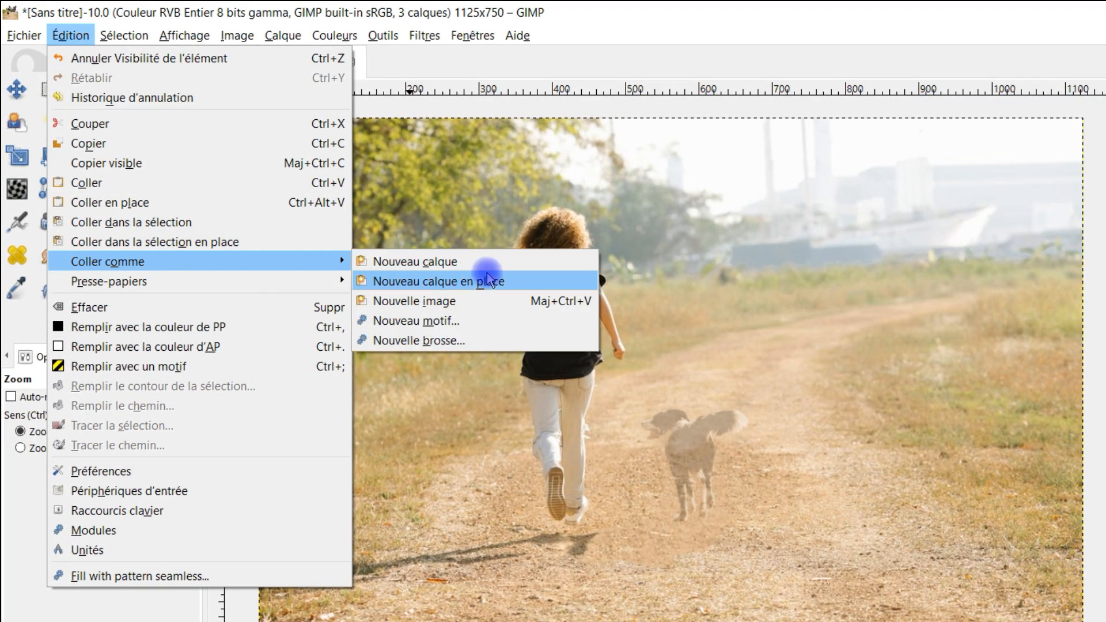
click(471, 300)
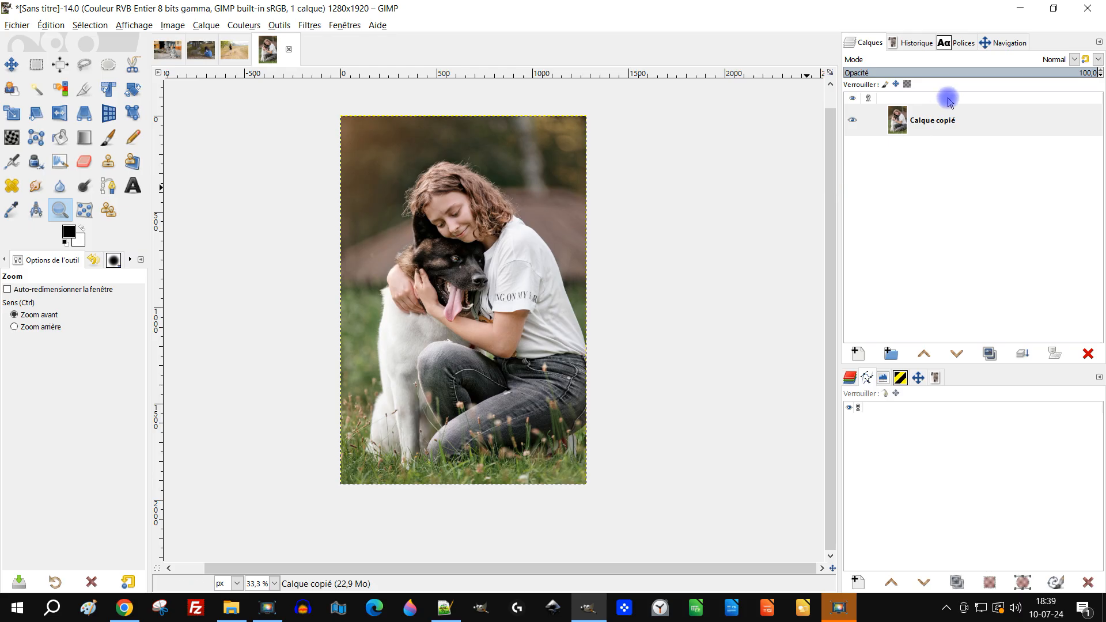
- Rename the pasted photo's layer as "original"
double_click(931, 120)
text(orgi)
key(BackSpace)
key(BackSpace)
text(iginal)
key(Return)
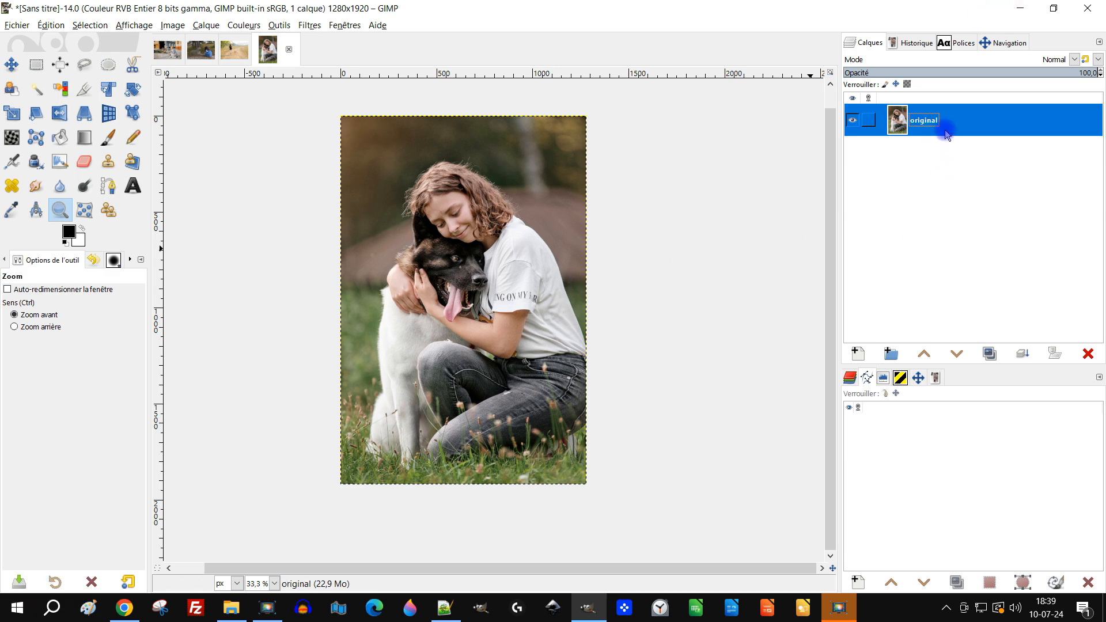
- Duplicate the original layer and name the copy "assombrir"
click(990, 354)
double_click(951, 120)
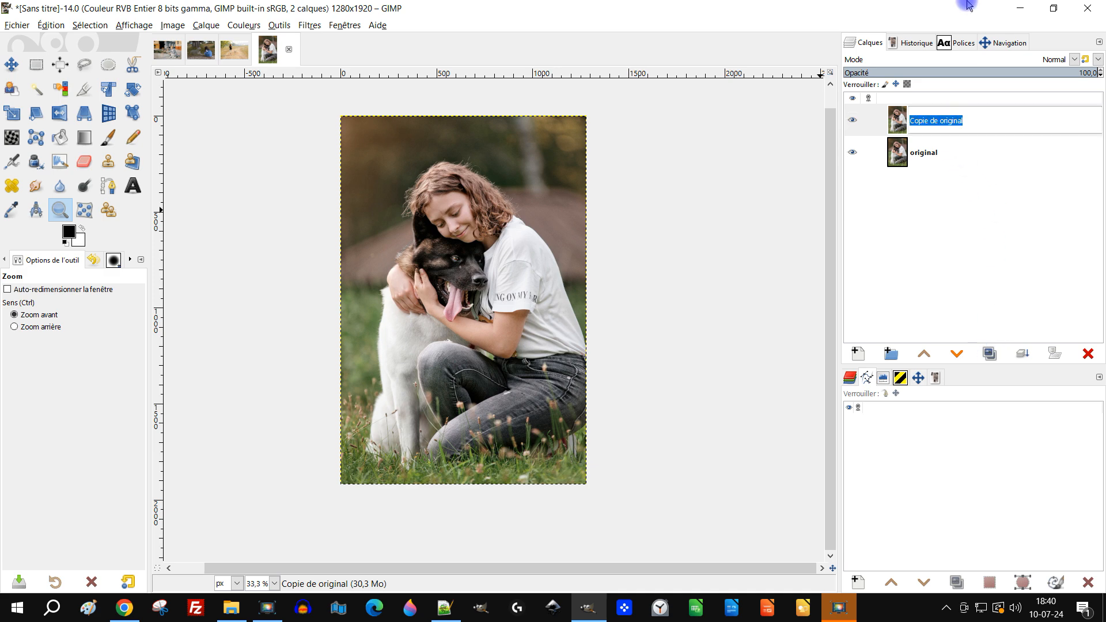
text(as)
key(Return)
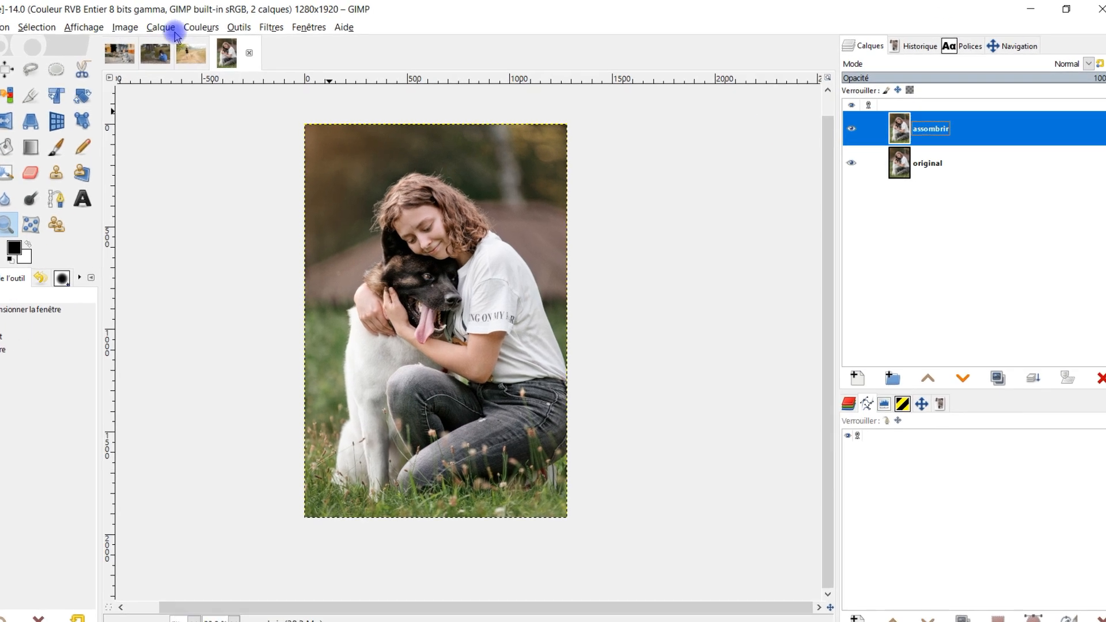
- Darken the assombrir layer with Exposition, using a black level of 0,052 and an exposure of -1,347
click(234, 27)
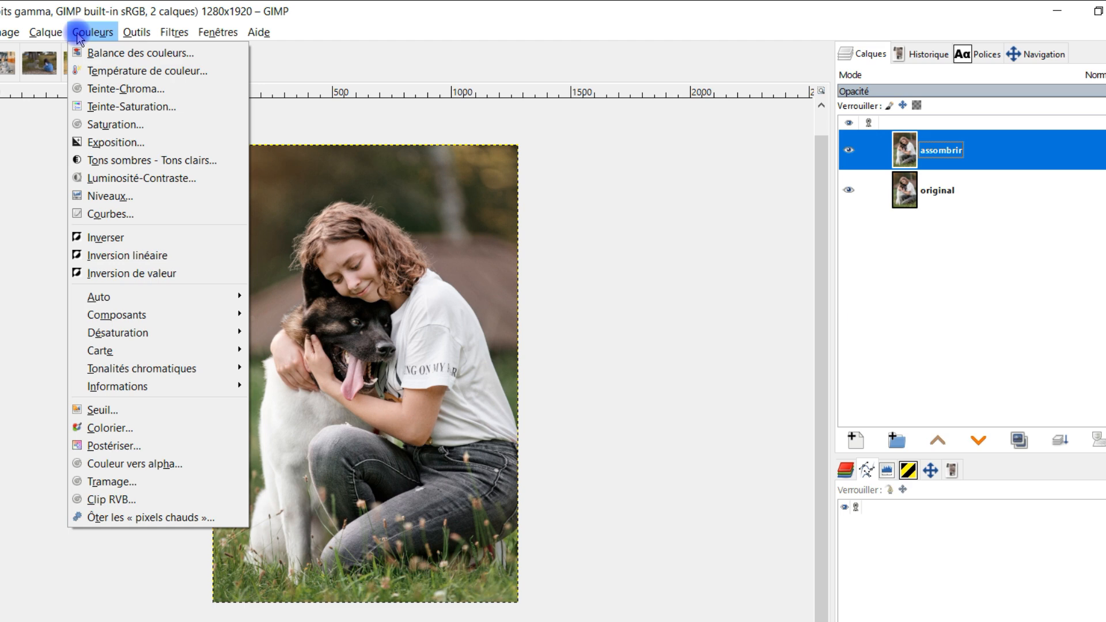
click(140, 142)
mouse_move(901, 314)
mouse_down()
mouse_move(878, 317)
mouse_move(896, 317)
mouse_up()
drag(905, 292, 961, 295)
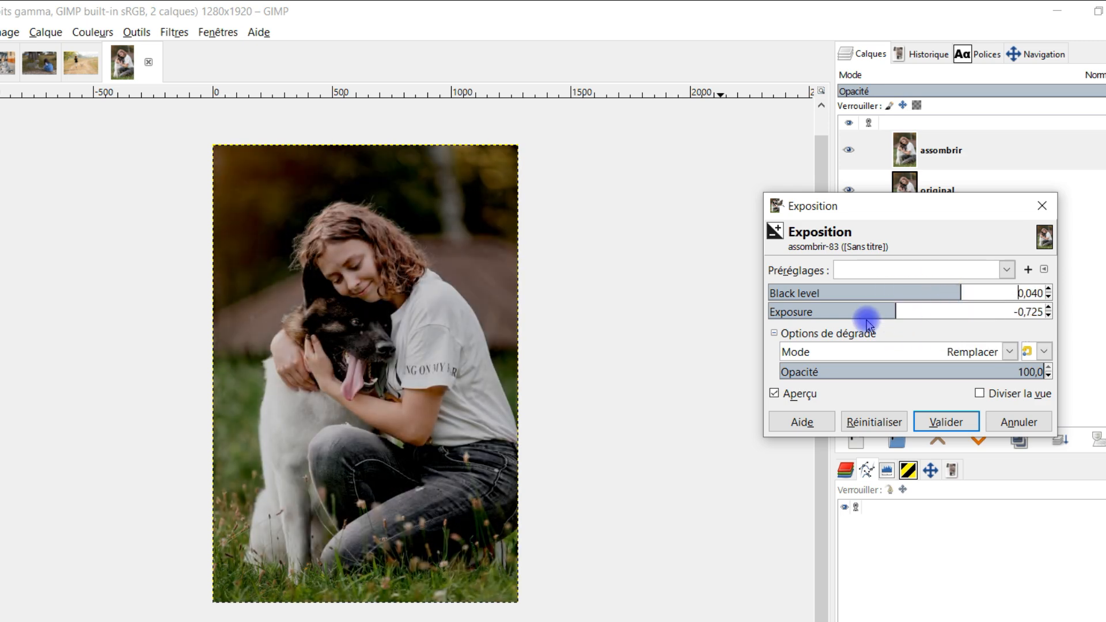
mouse_move(895, 314)
mouse_down()
mouse_move(910, 314)
mouse_move(893, 315)
mouse_up()
drag(363, 487, 406, 465)
drag(958, 293, 941, 294)
drag(888, 313, 888, 313)
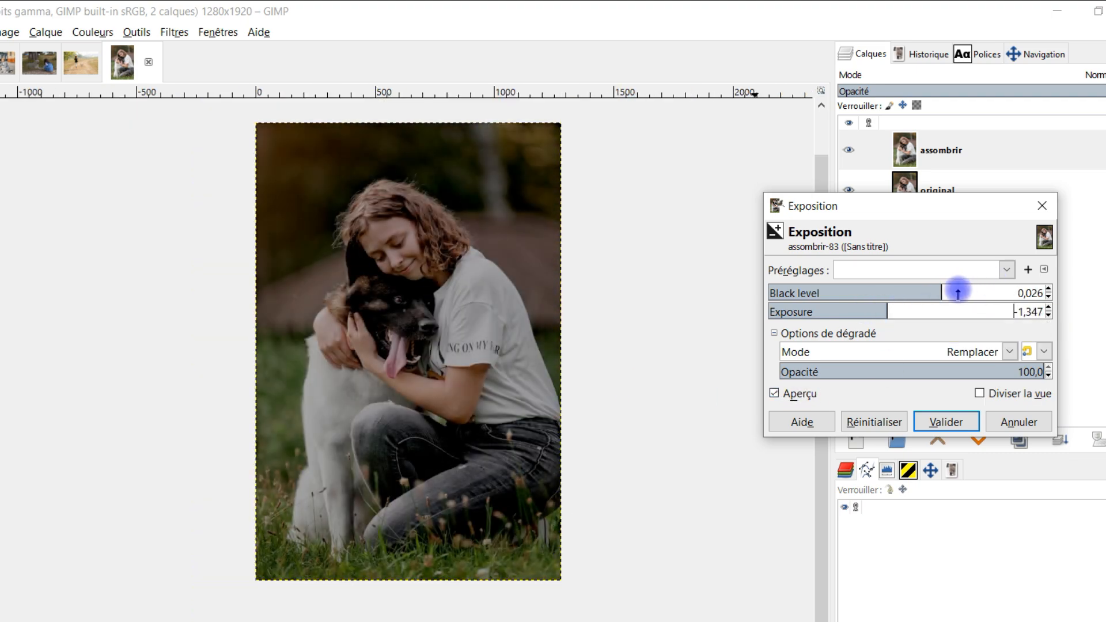
drag(943, 291, 983, 306)
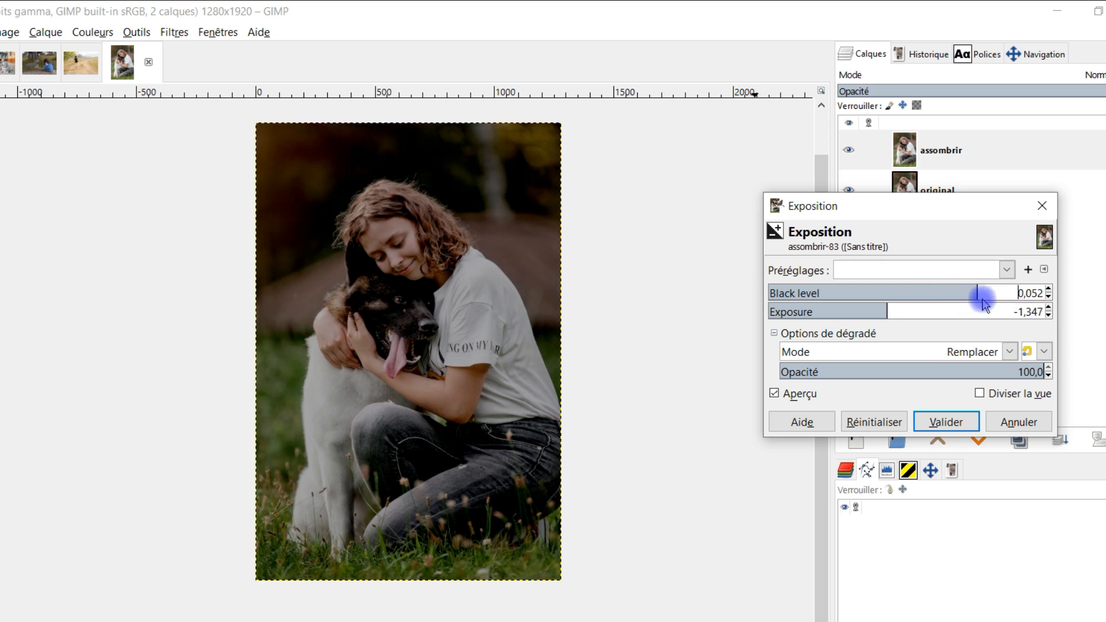
click(937, 423)
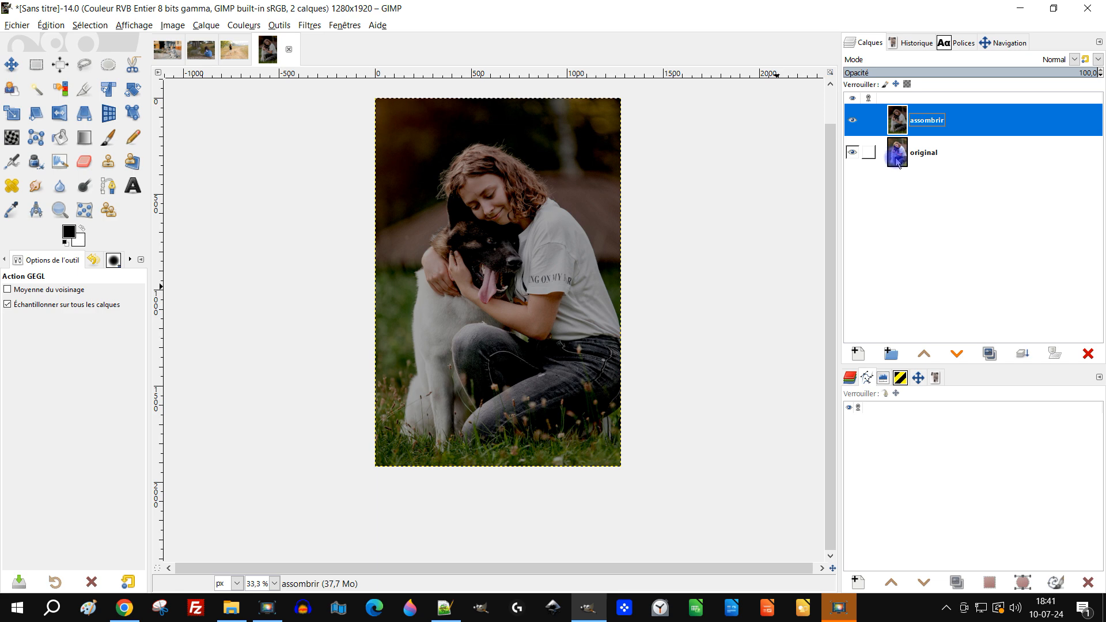
- With the assombrir layer active, outline the dog's head, ear and tongue with a freehand selection in replace mode
click(898, 163)
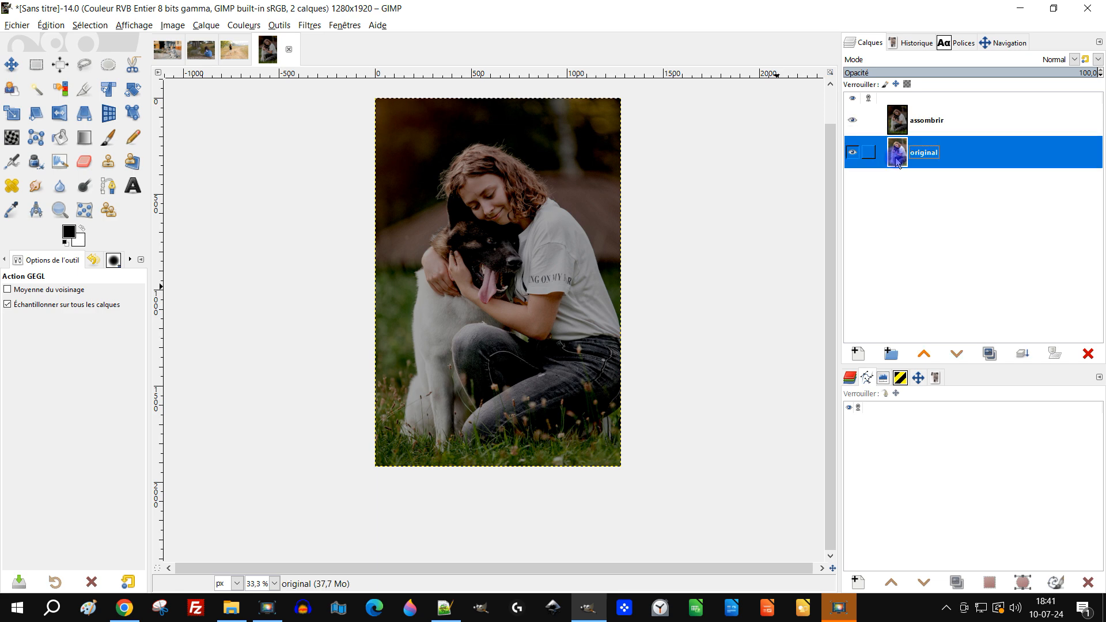
click(899, 121)
scroll(435, 243, up, 1)
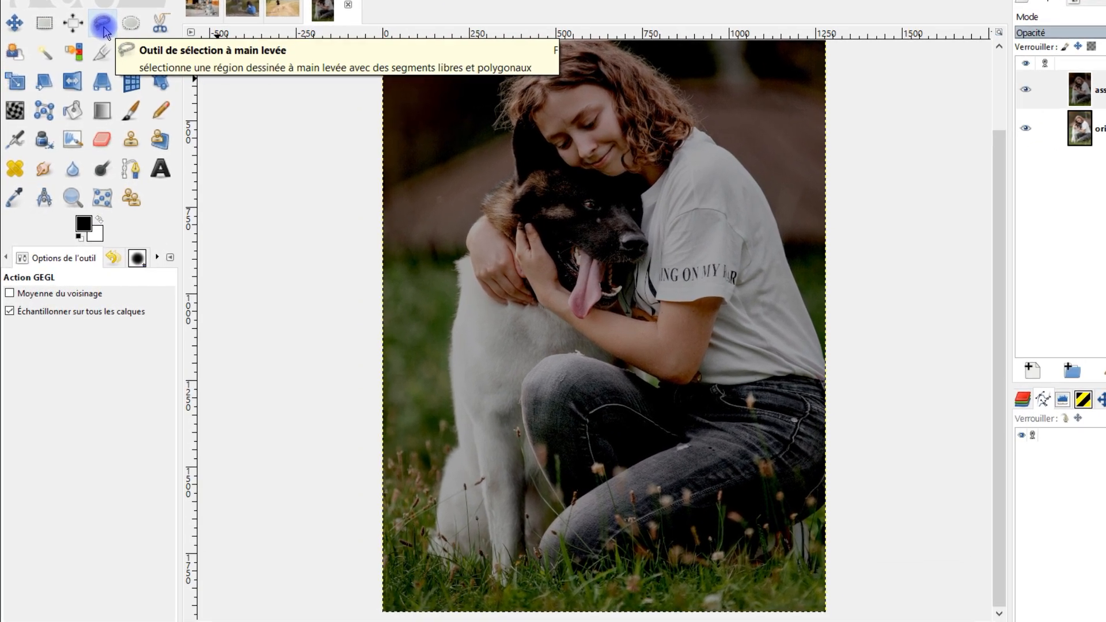
click(103, 26)
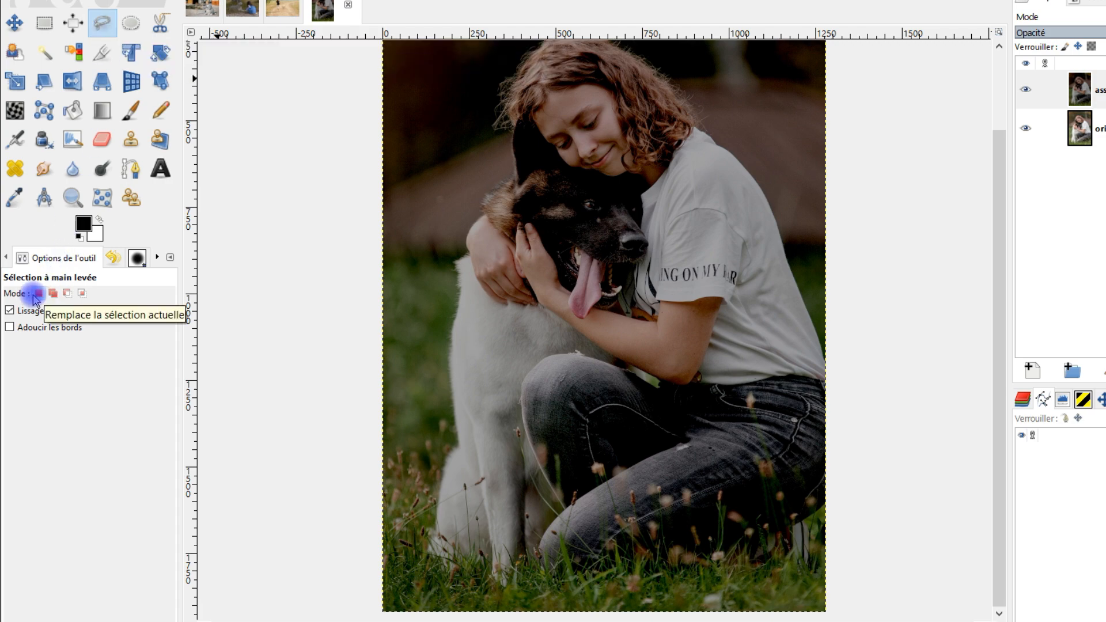
scroll(583, 177, up, 4)
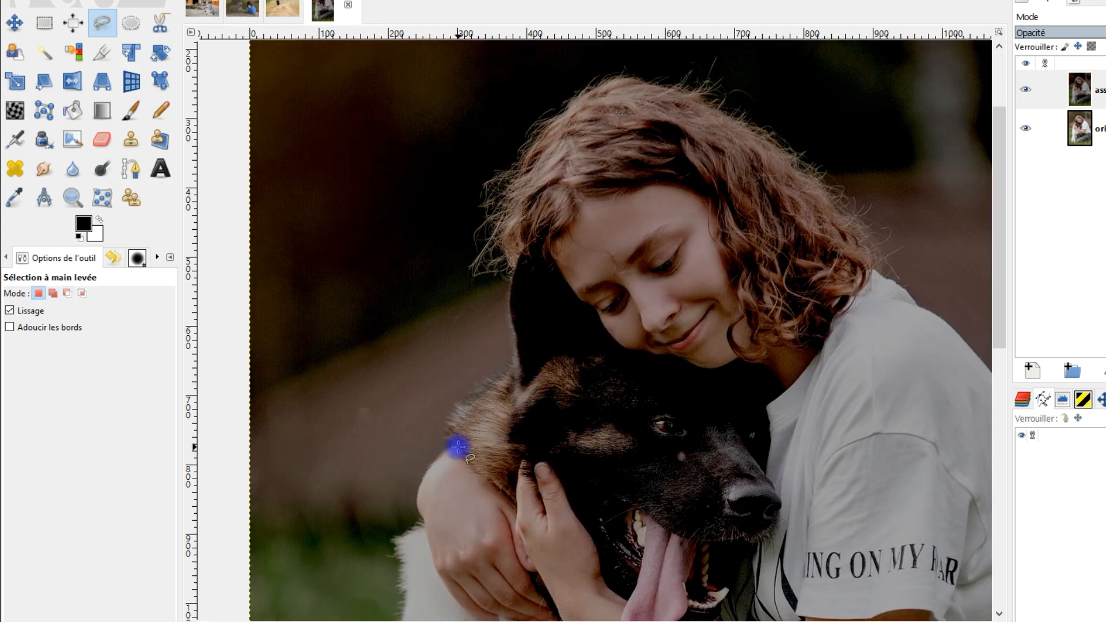
mouse_move(458, 446)
mouse_down()
mouse_move(452, 419)
mouse_move(500, 384)
mouse_move(515, 315)
mouse_up()
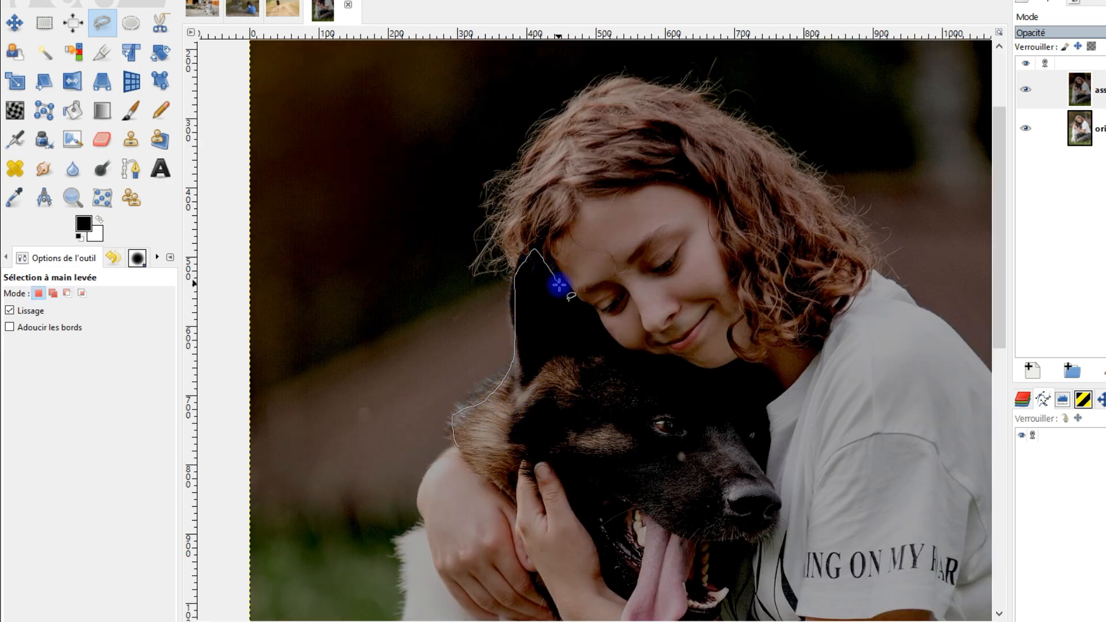
mouse_move(641, 346)
mouse_down()
mouse_move(768, 428)
mouse_move(777, 479)
mouse_up()
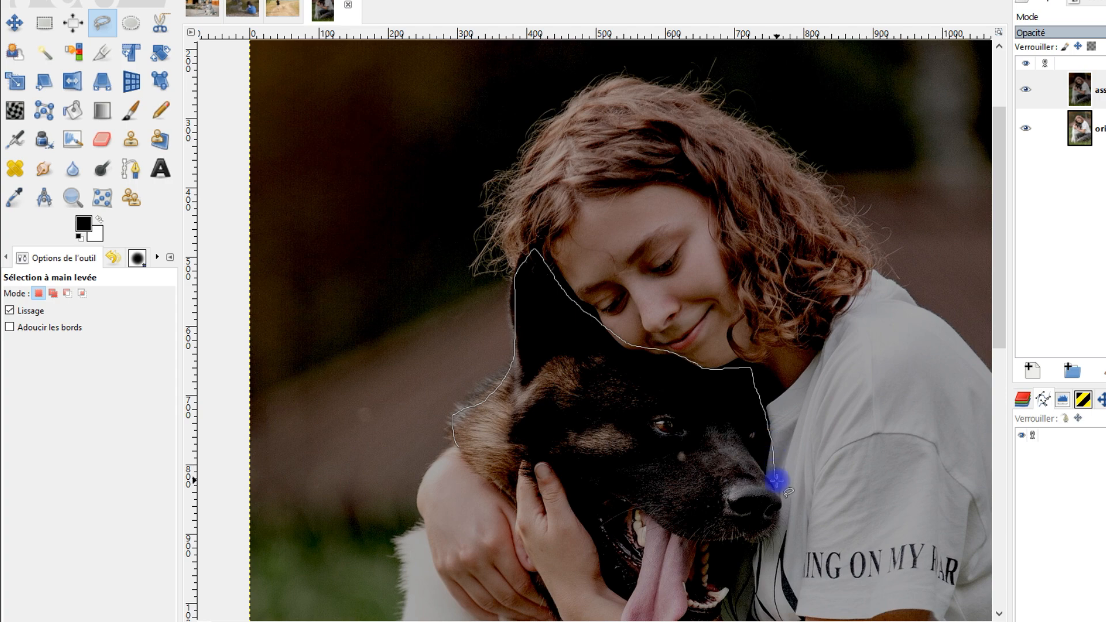
mouse_move(763, 543)
mouse_down()
mouse_move(730, 486)
mouse_move(701, 331)
mouse_move(666, 399)
mouse_move(678, 372)
mouse_move(585, 386)
mouse_move(505, 206)
mouse_up()
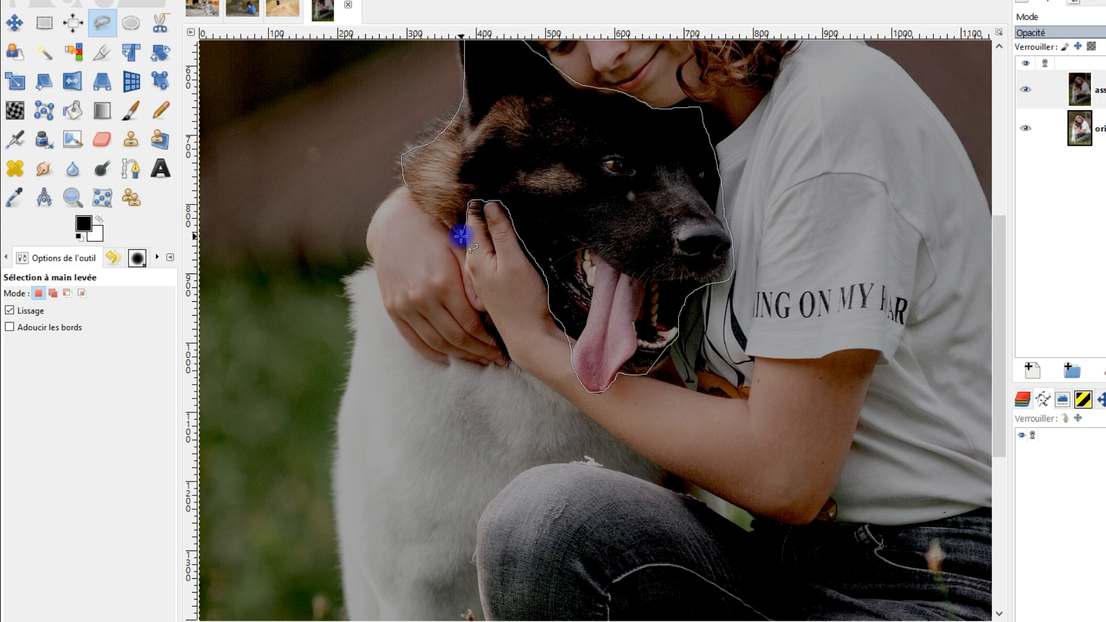
drag(413, 198, 409, 189)
scroll(472, 210, down, 2)
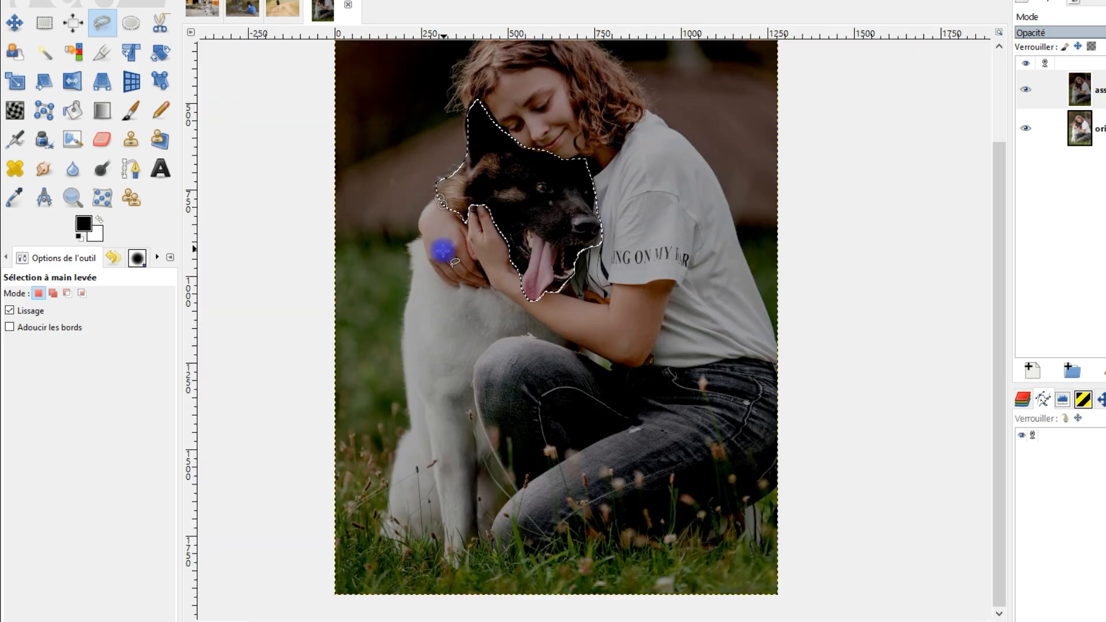
- Add the dog's white body and legs to the freehand selection, tracing around the girl's hands, arm and knee
scroll(433, 263, up, 1)
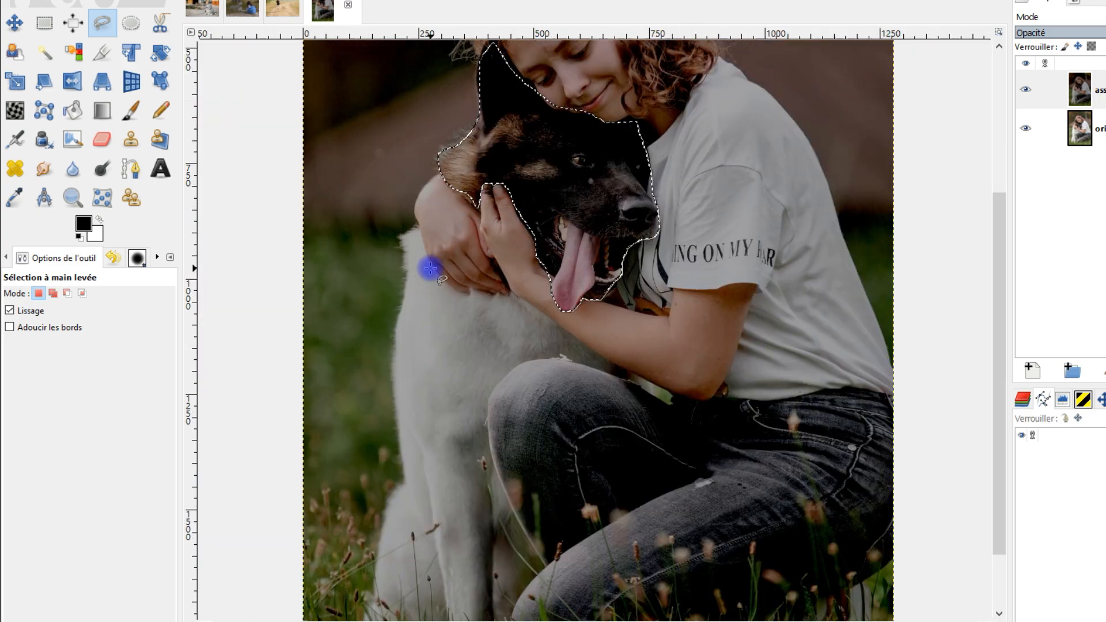
click(53, 294)
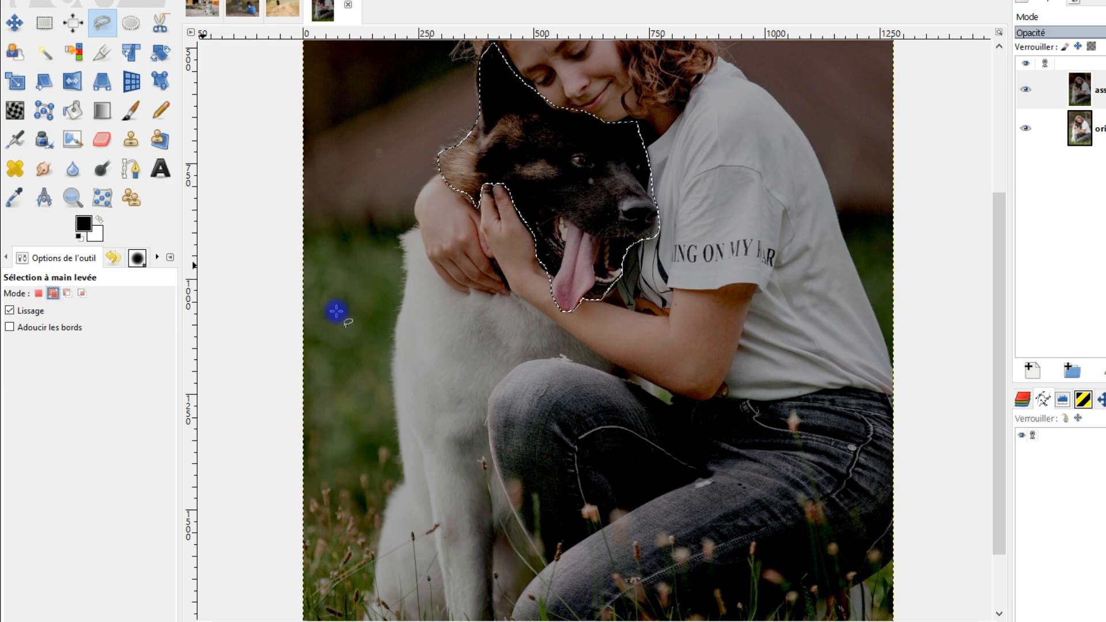
scroll(506, 267, down, 4)
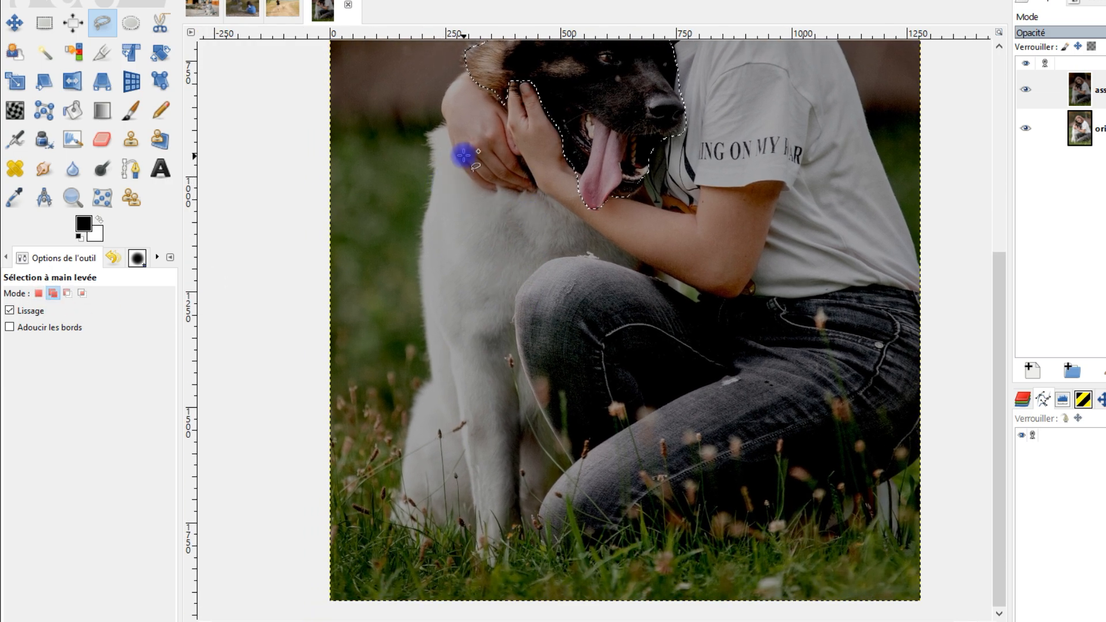
scroll(444, 135, up, 2)
drag(450, 99, 430, 108)
drag(417, 155, 402, 397)
mouse_move(589, 499)
mouse_down()
mouse_move(573, 318)
mouse_move(573, 89)
mouse_up()
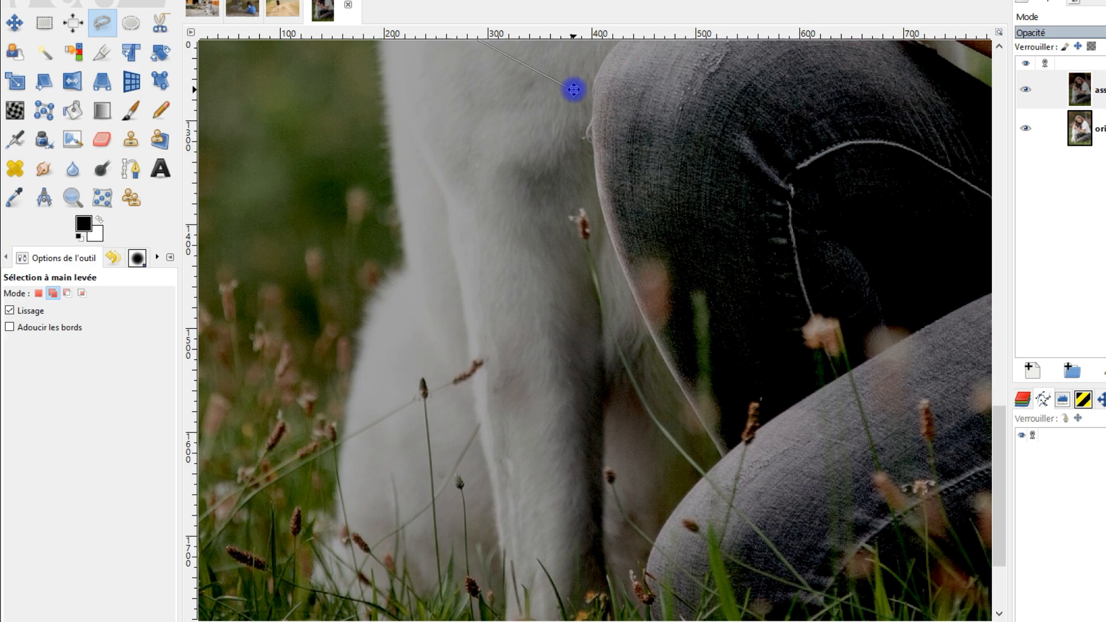
mouse_move(405, 267)
mouse_down()
mouse_move(353, 391)
mouse_move(329, 568)
mouse_move(357, 590)
mouse_move(477, 591)
mouse_up()
mouse_move(610, 512)
mouse_down()
mouse_move(593, 432)
mouse_move(578, 192)
mouse_up()
mouse_move(476, 305)
mouse_down()
mouse_move(470, 321)
mouse_move(507, 371)
mouse_move(563, 341)
mouse_move(589, 298)
mouse_up()
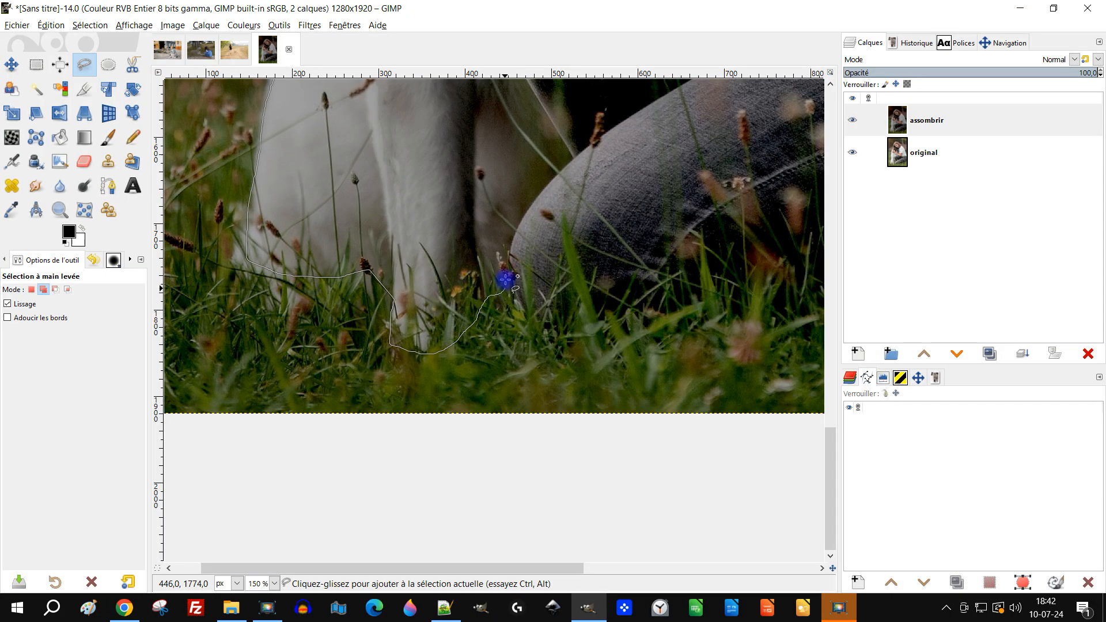
mouse_move(506, 279)
mouse_down()
mouse_move(589, 204)
mouse_move(510, 396)
mouse_move(485, 429)
mouse_move(420, 467)
mouse_up()
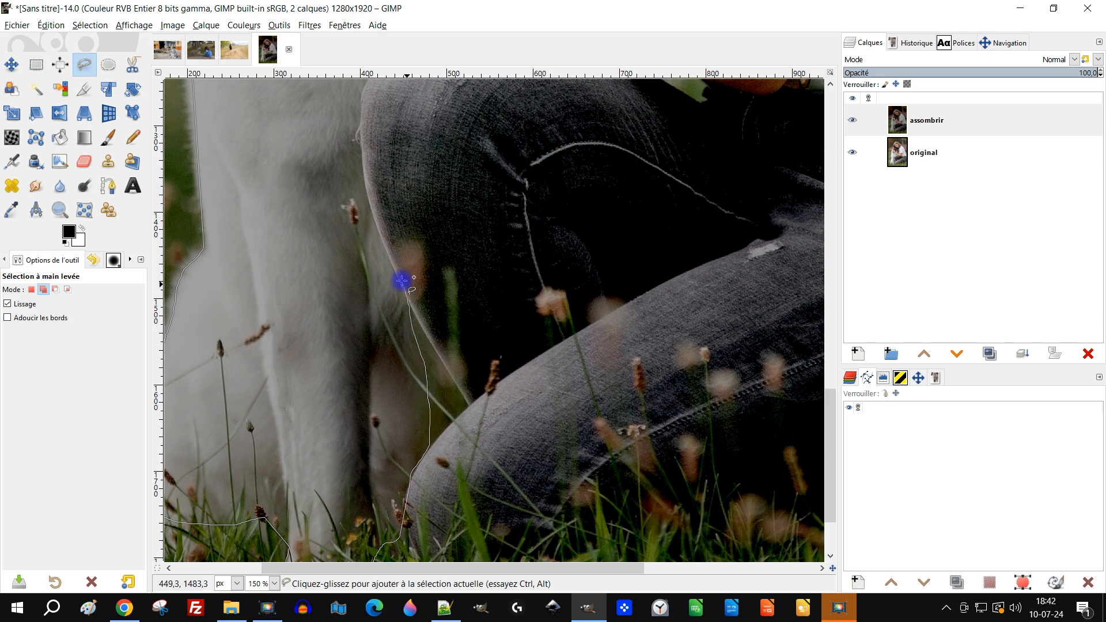
mouse_move(398, 184)
mouse_down()
mouse_move(433, 534)
mouse_move(443, 414)
mouse_move(426, 434)
mouse_move(417, 424)
mouse_move(418, 297)
mouse_up()
drag(478, 262, 619, 250)
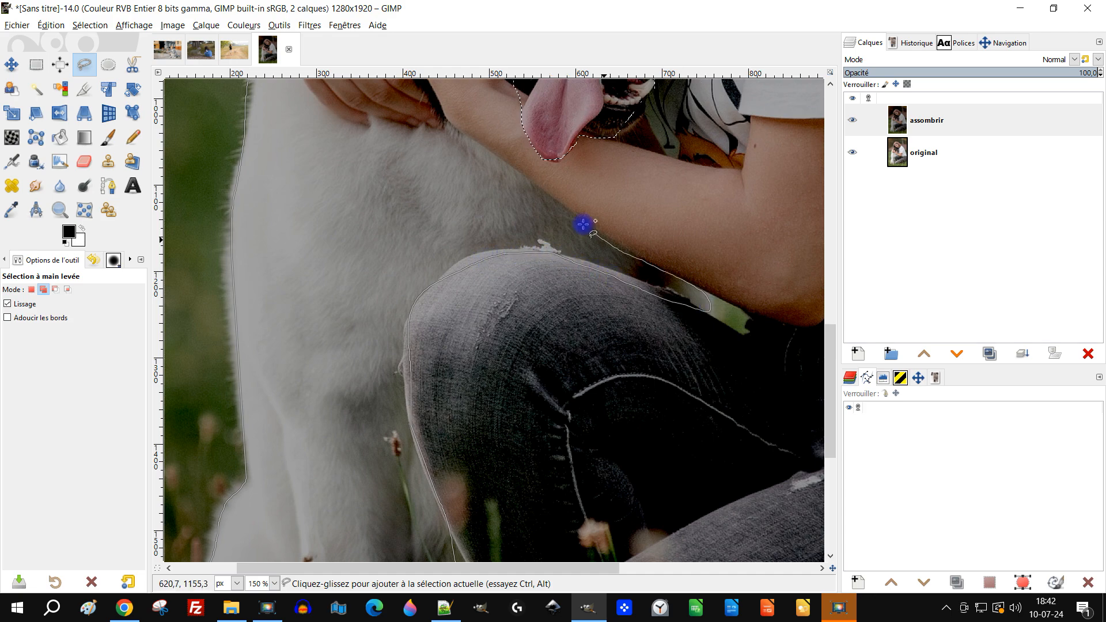
mouse_move(417, 137)
mouse_down()
mouse_move(519, 260)
mouse_move(563, 359)
mouse_move(508, 357)
mouse_up()
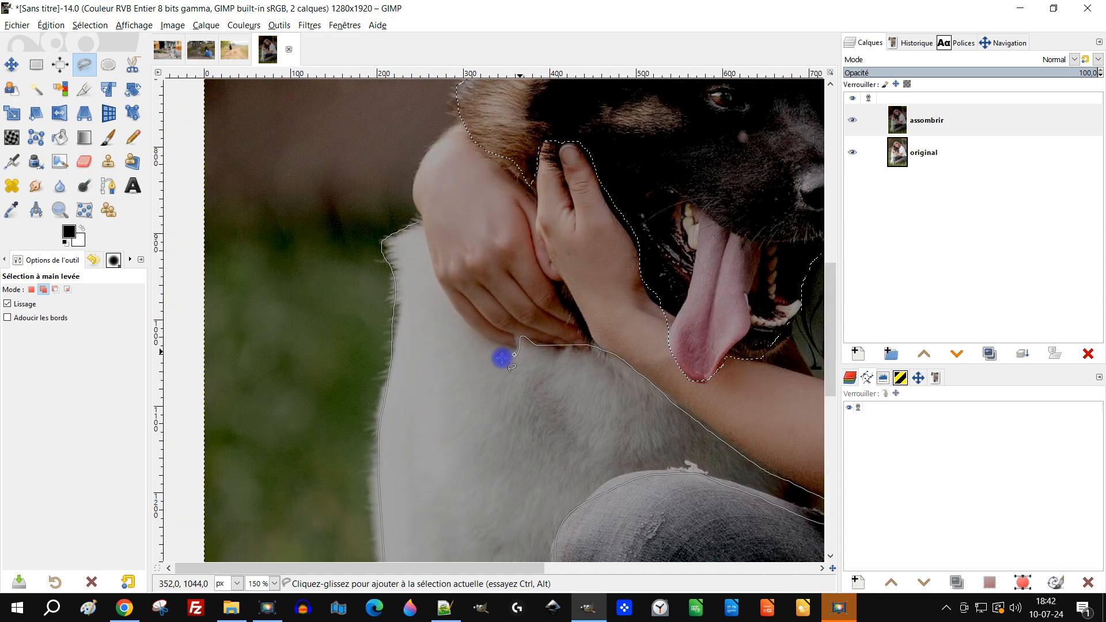
key(Return)
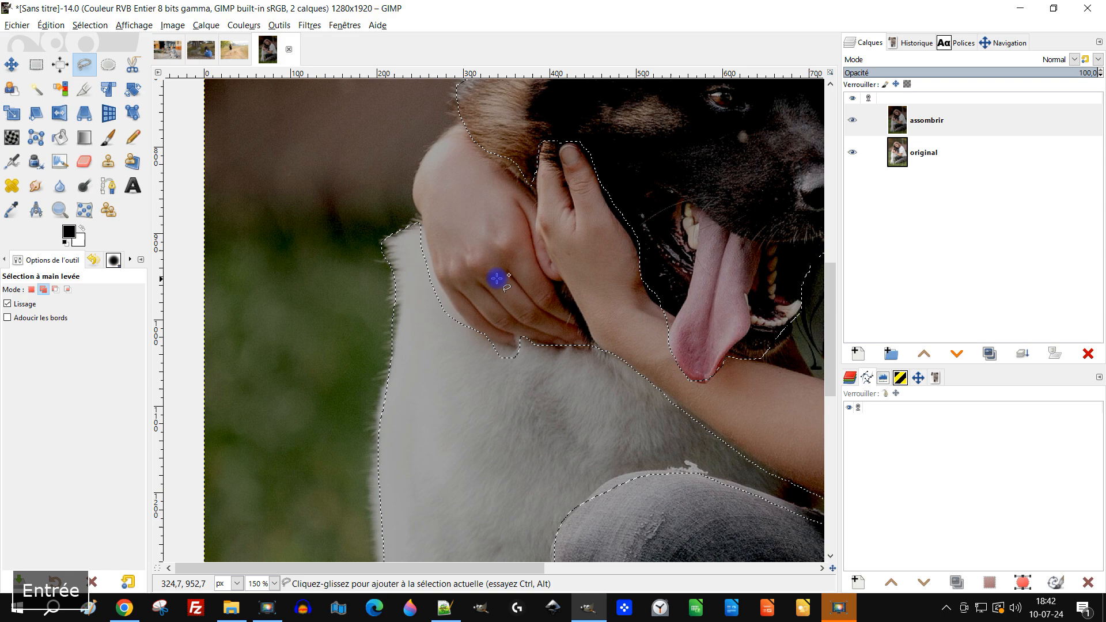
- Create a 1280 × 1920 px transparent layer named "remplir de gris 808080" above assombrir
scroll(529, 277, down, 4)
scroll(398, 339, up, 1)
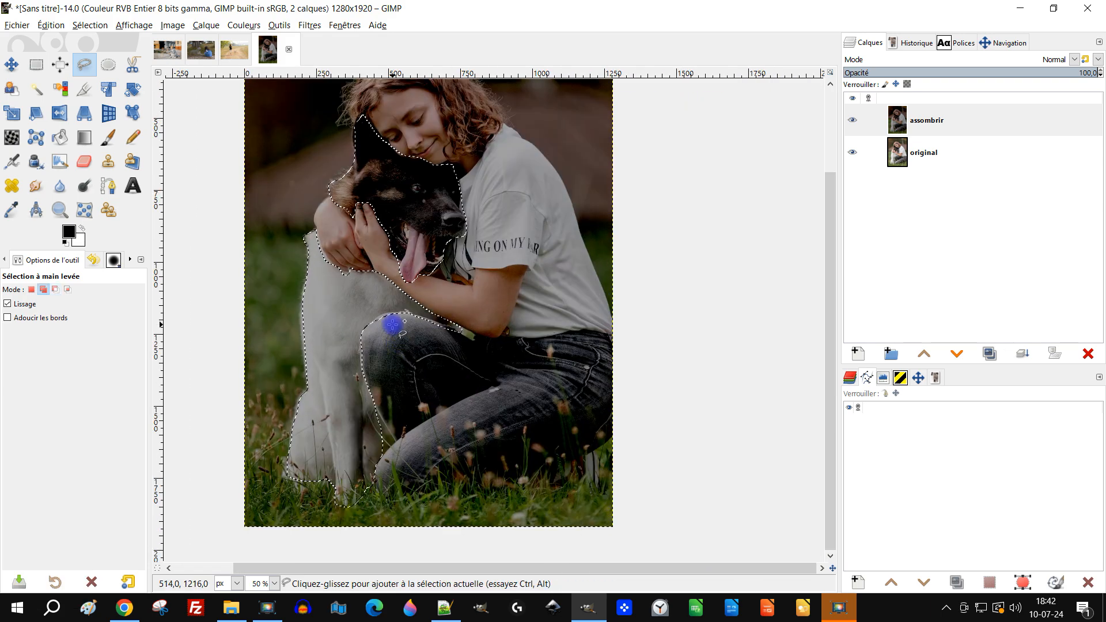
click(858, 352)
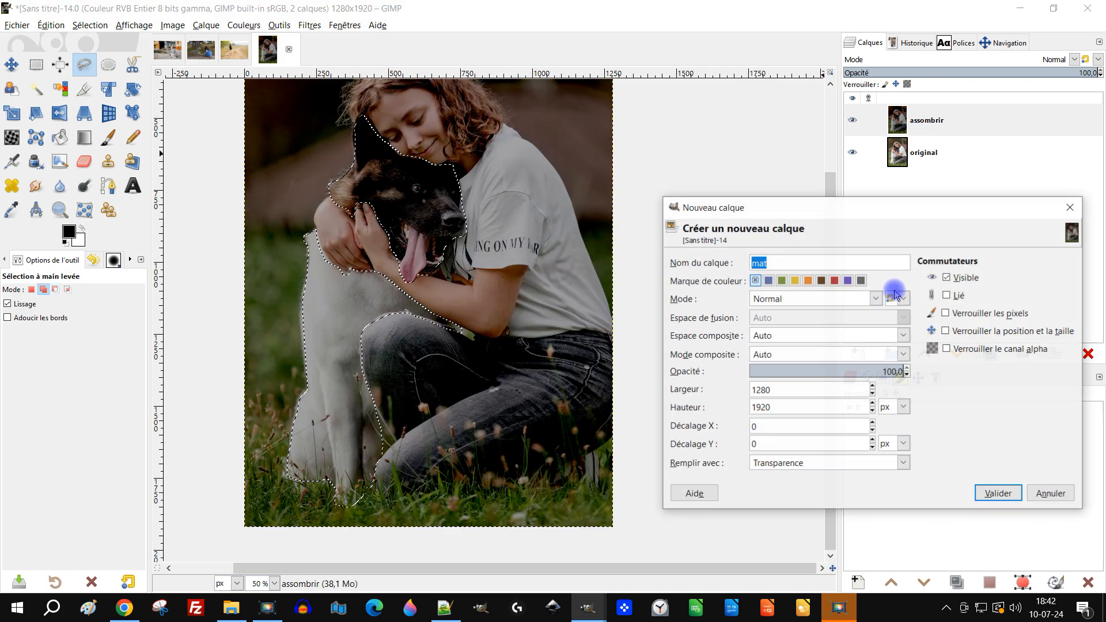
text(remplir de gris 808080)
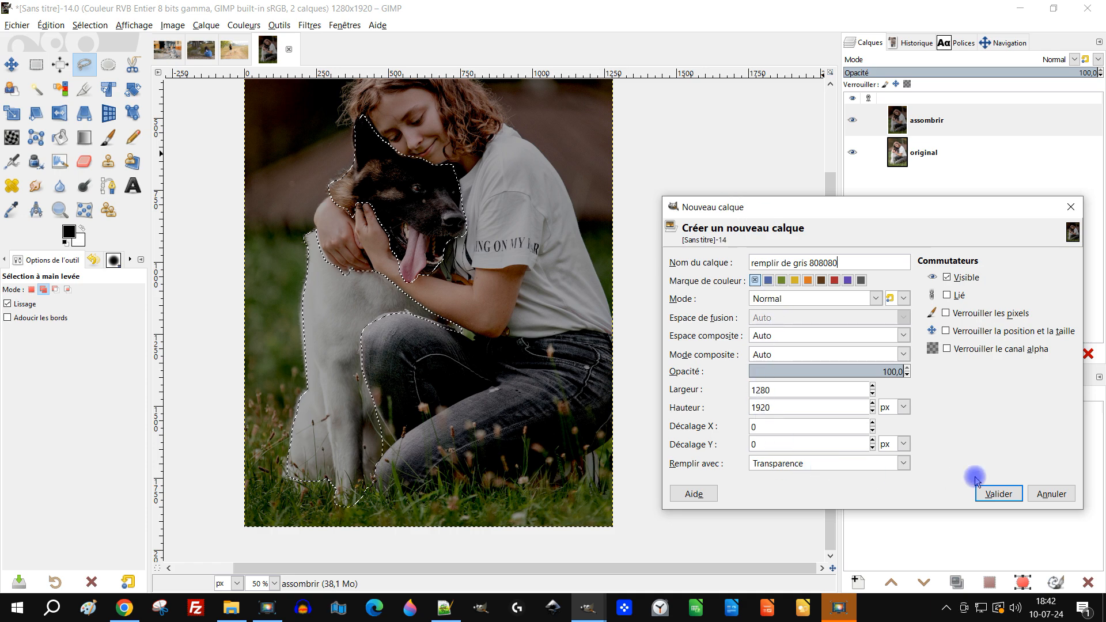
click(986, 493)
- Set the foreground colour to 808080 and fill the dog selection with it on the remplir de gris 808080 layer
click(69, 232)
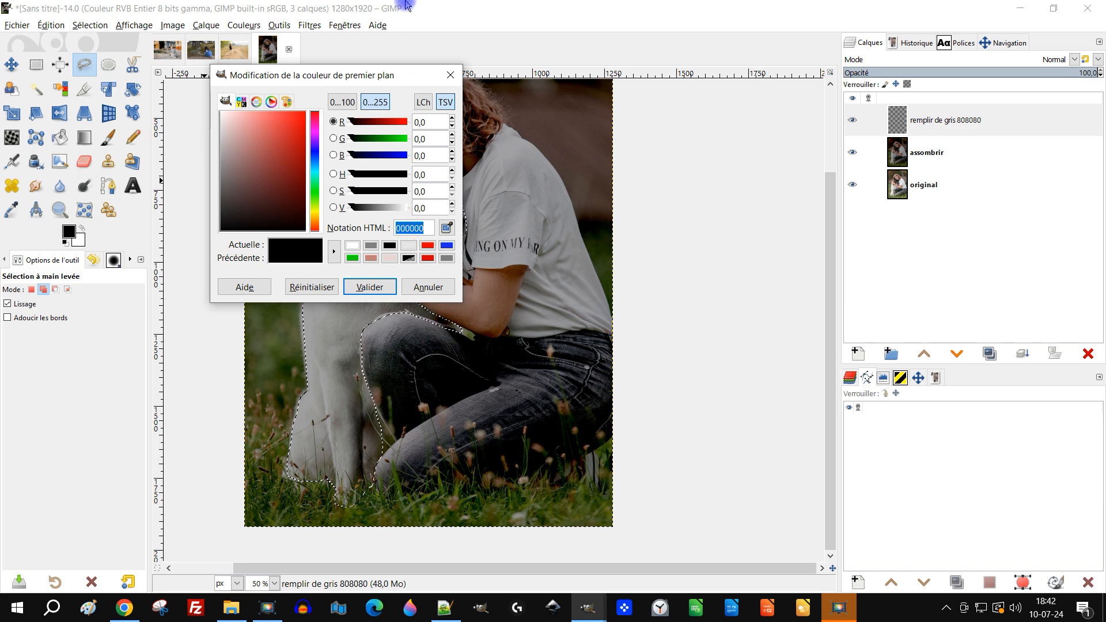
text(80808)
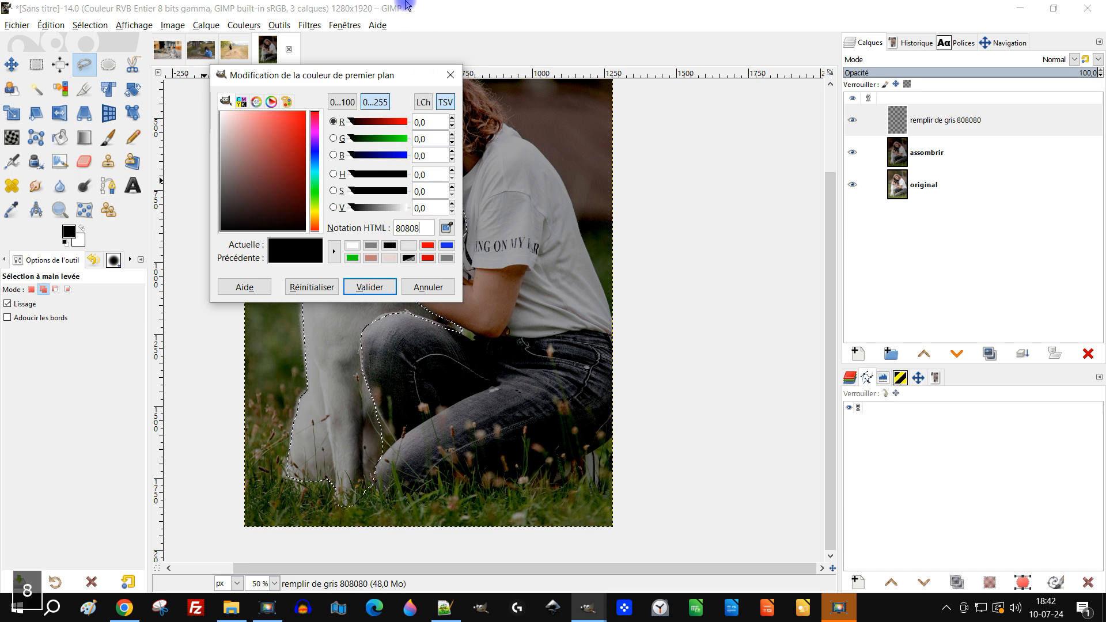
click(370, 287)
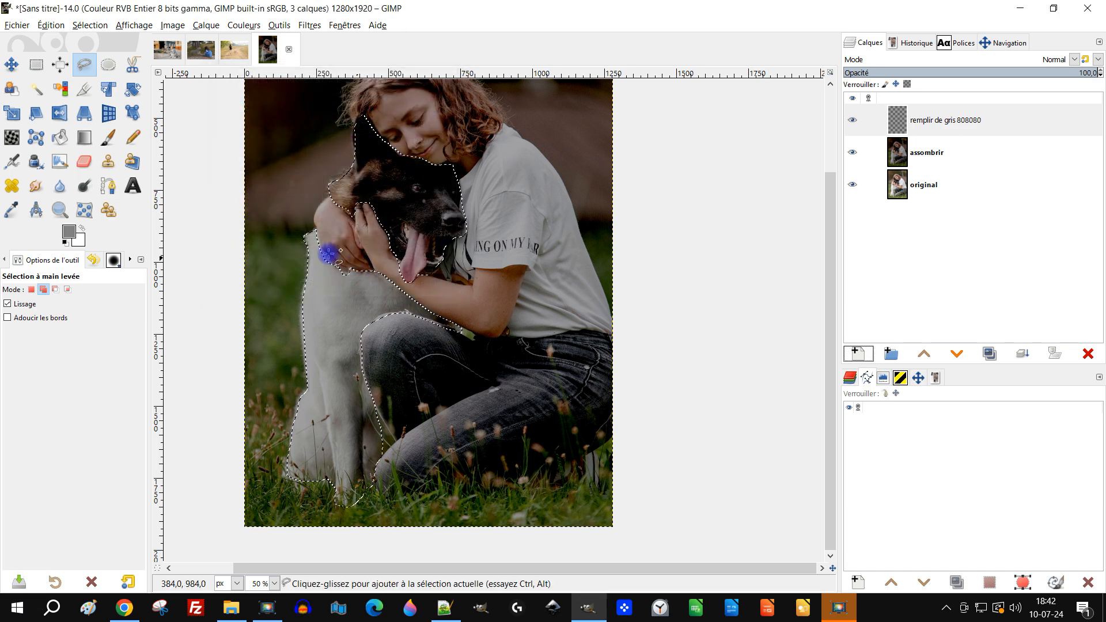
drag(69, 233, 408, 228)
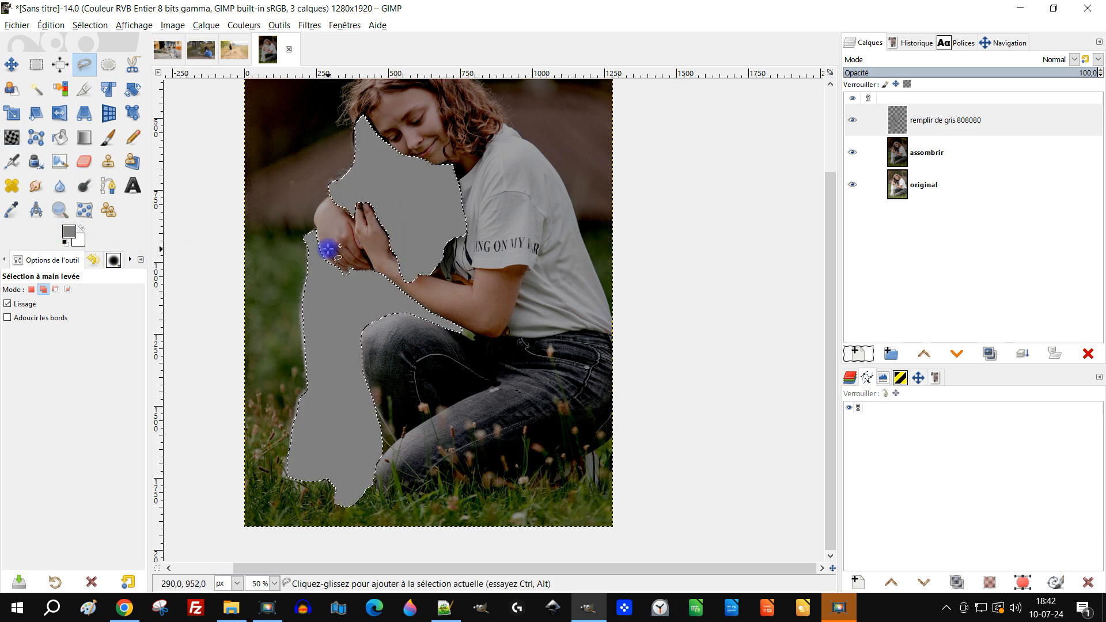
- Clear the selection and set the grey layer's blend mode to Éclaircir
click(90, 25)
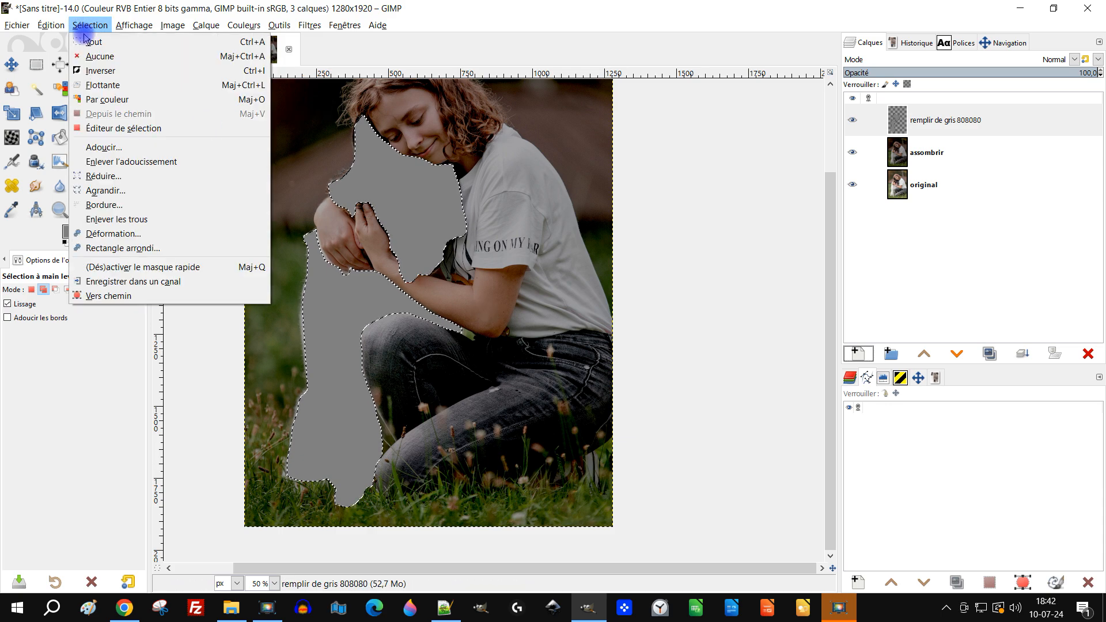
click(104, 54)
scroll(551, 259, down, 1)
scroll(548, 273, up, 1)
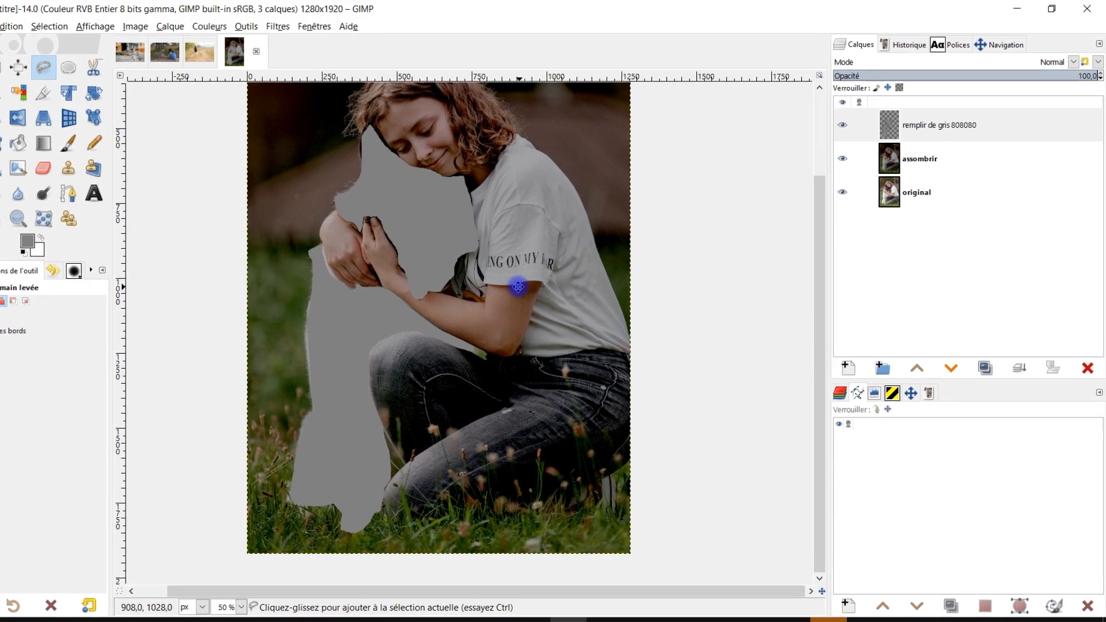
scroll(551, 276, down, 1)
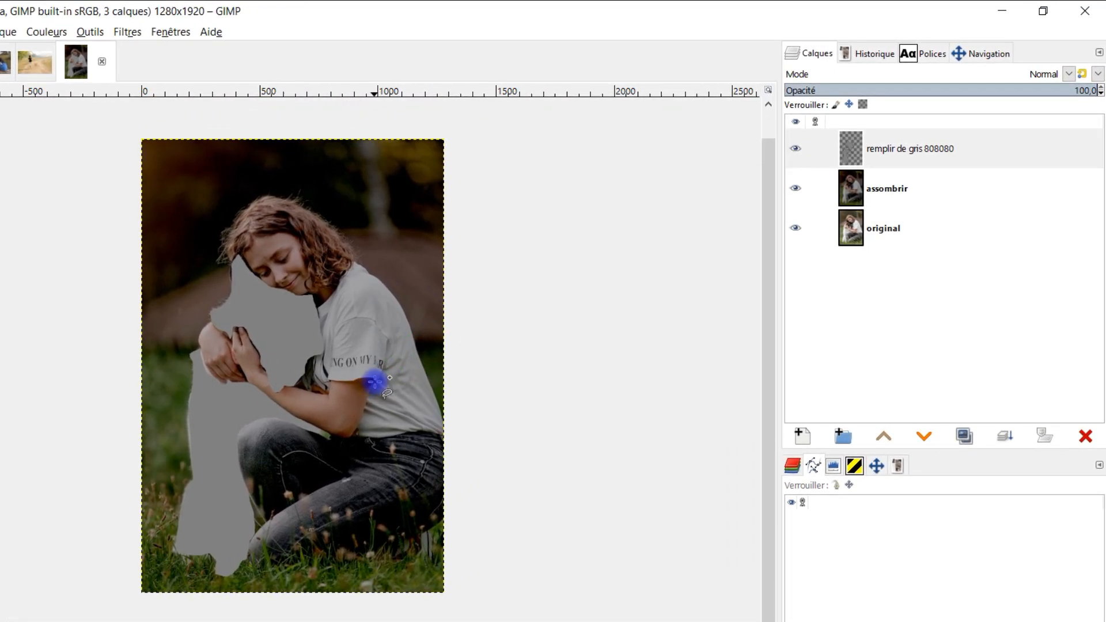
click(992, 75)
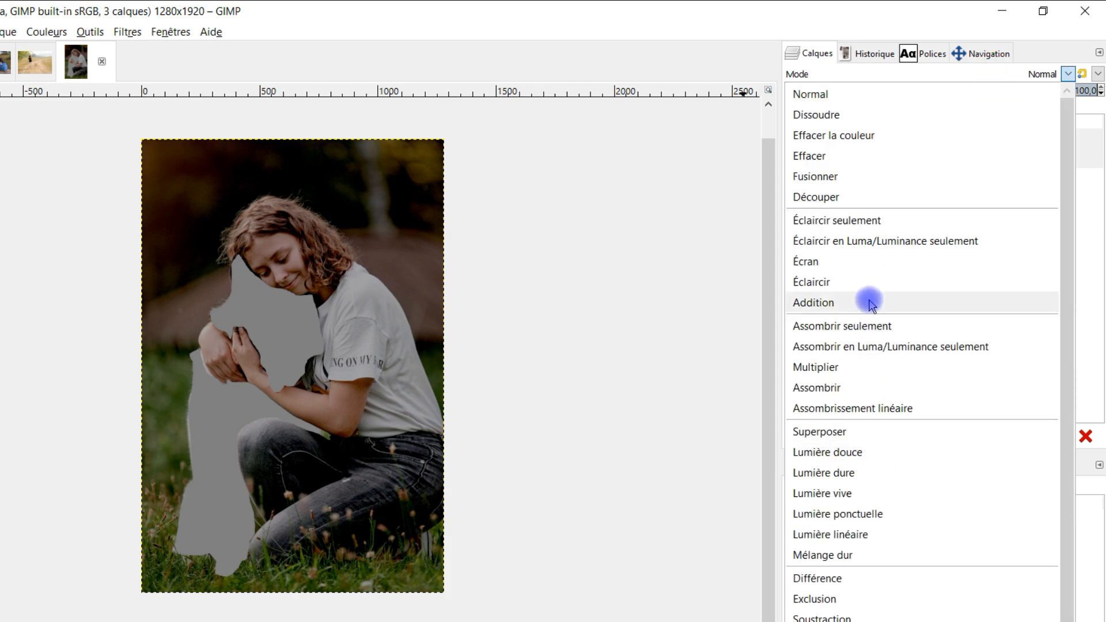
click(869, 283)
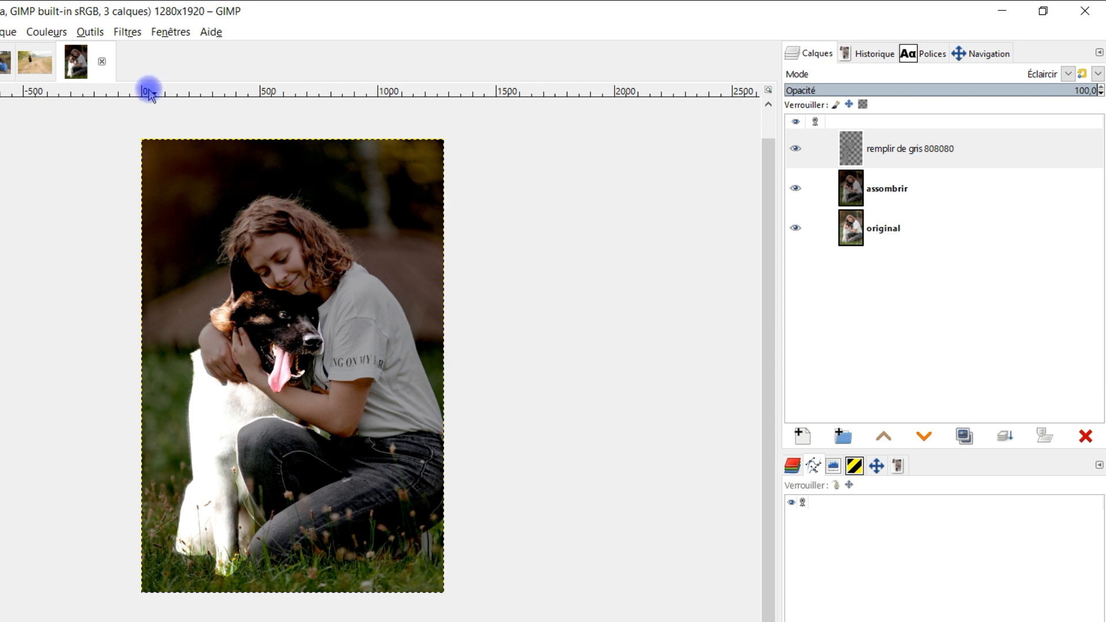
- Apply a Gaussian blur to the grey layer with Size X and Size Y of 70,95
click(128, 32)
mouse_move(148, 131)
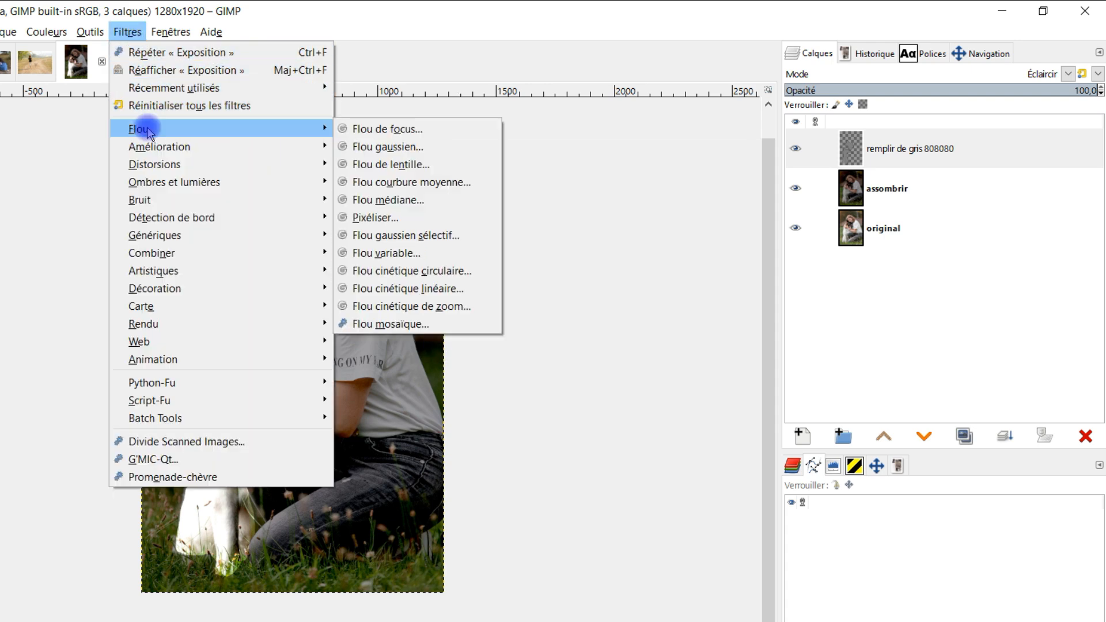
click(440, 152)
click(770, 289)
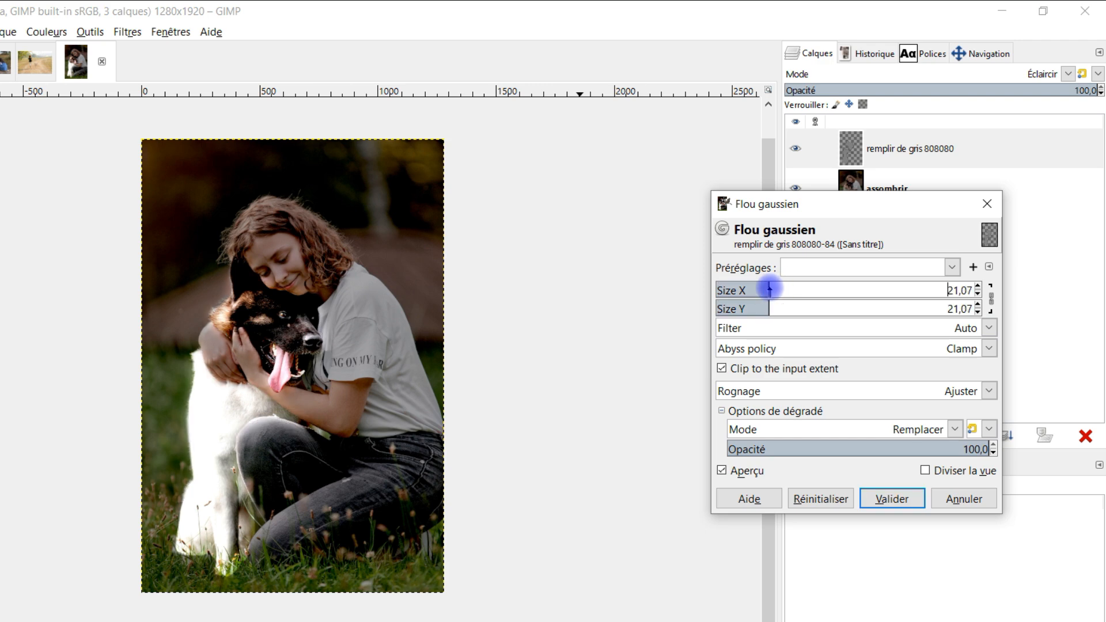
click(792, 289)
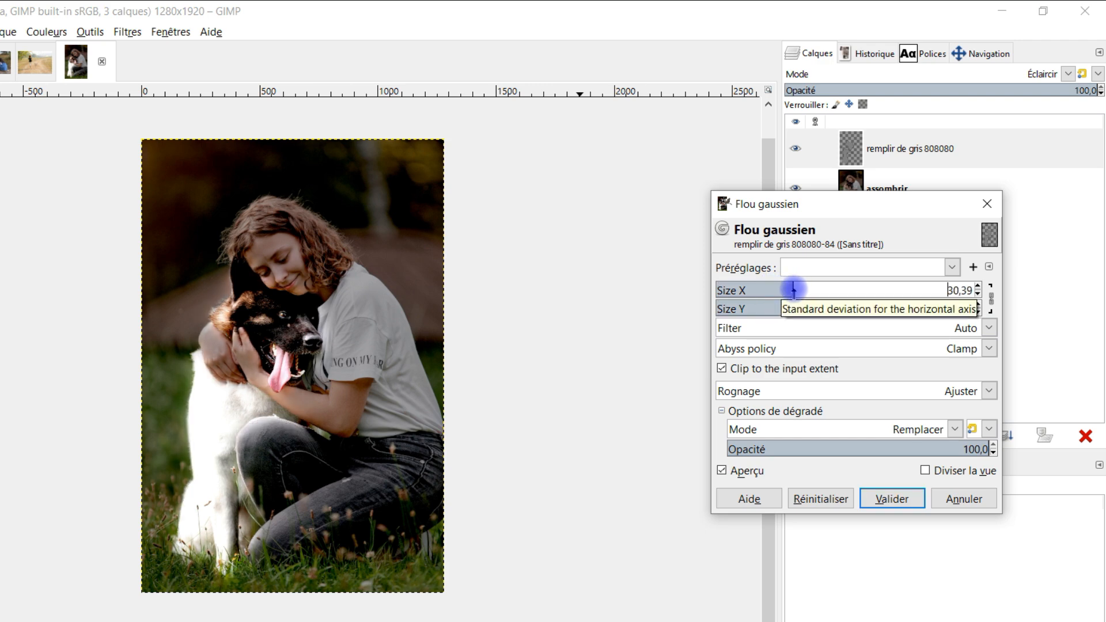
scroll(165, 435, up, 1)
drag(345, 469, 279, 483)
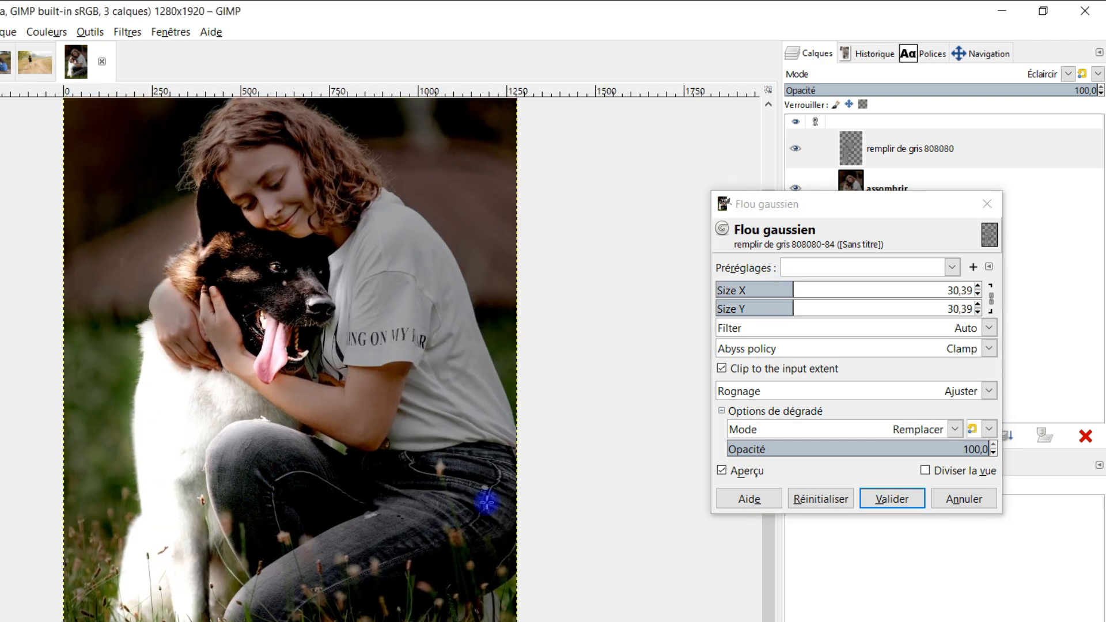
drag(802, 288, 899, 288)
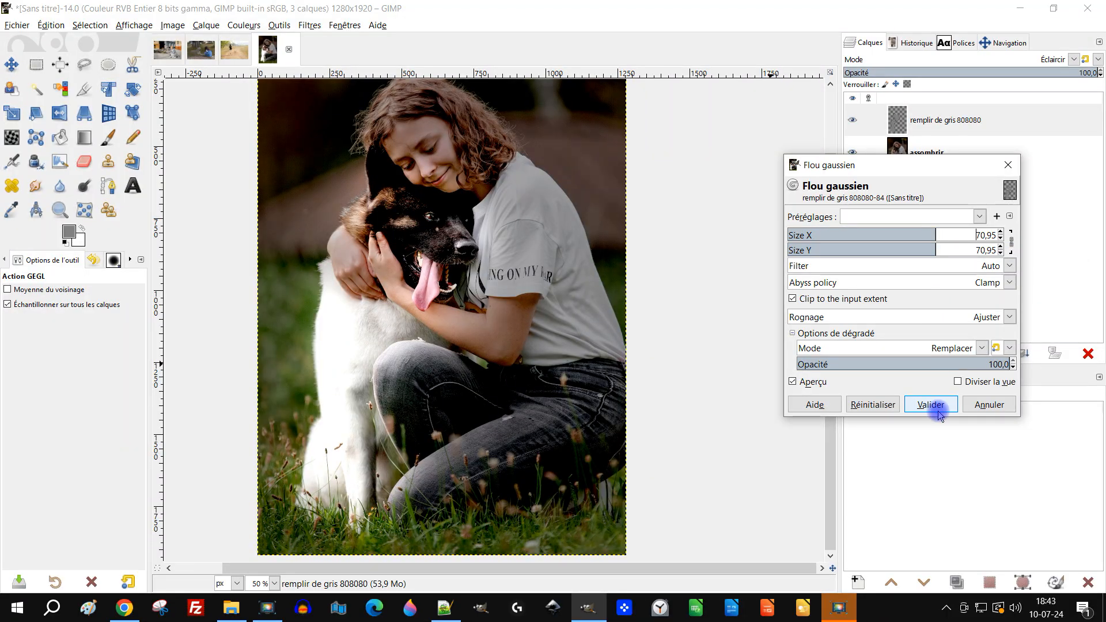
click(931, 406)
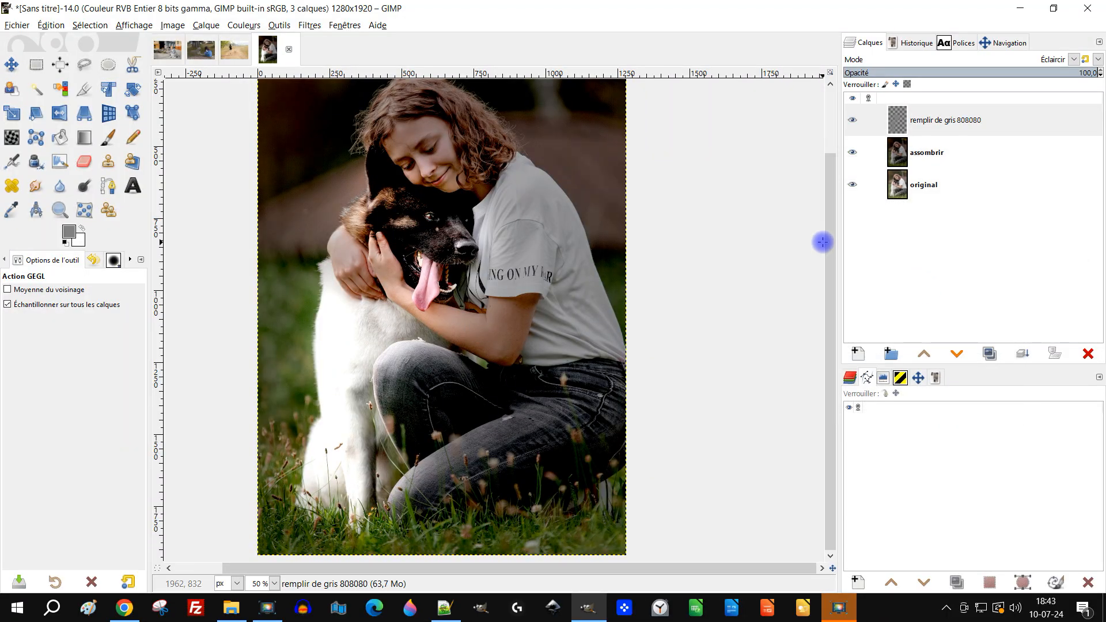
- Set up the Barbouillage tool with the 2. Hardness 050 brush at size 124
click(36, 187)
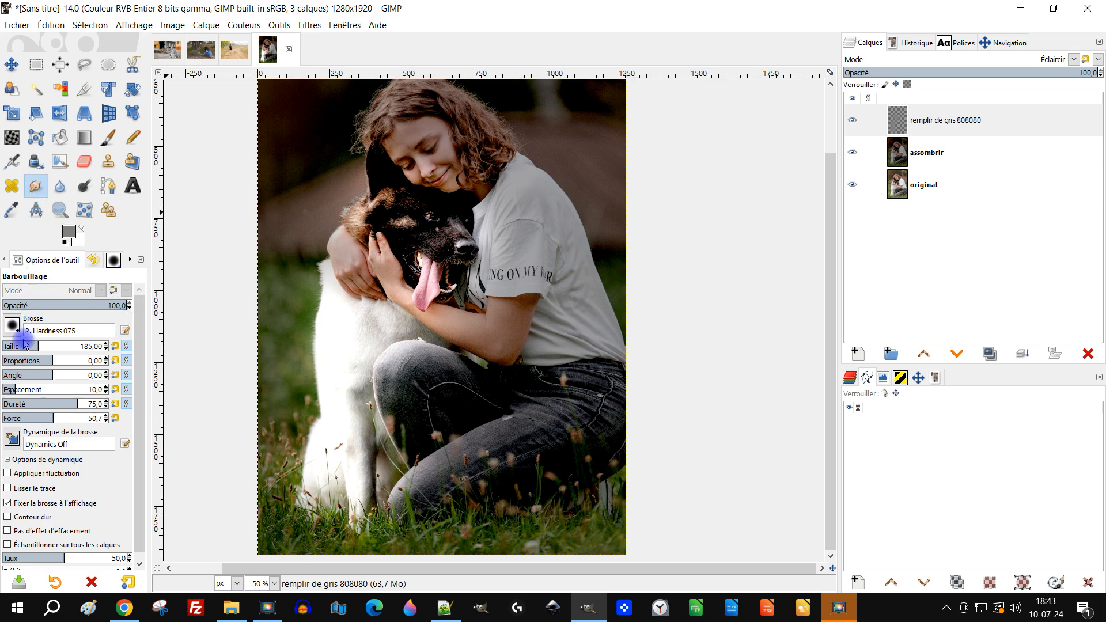
click(12, 327)
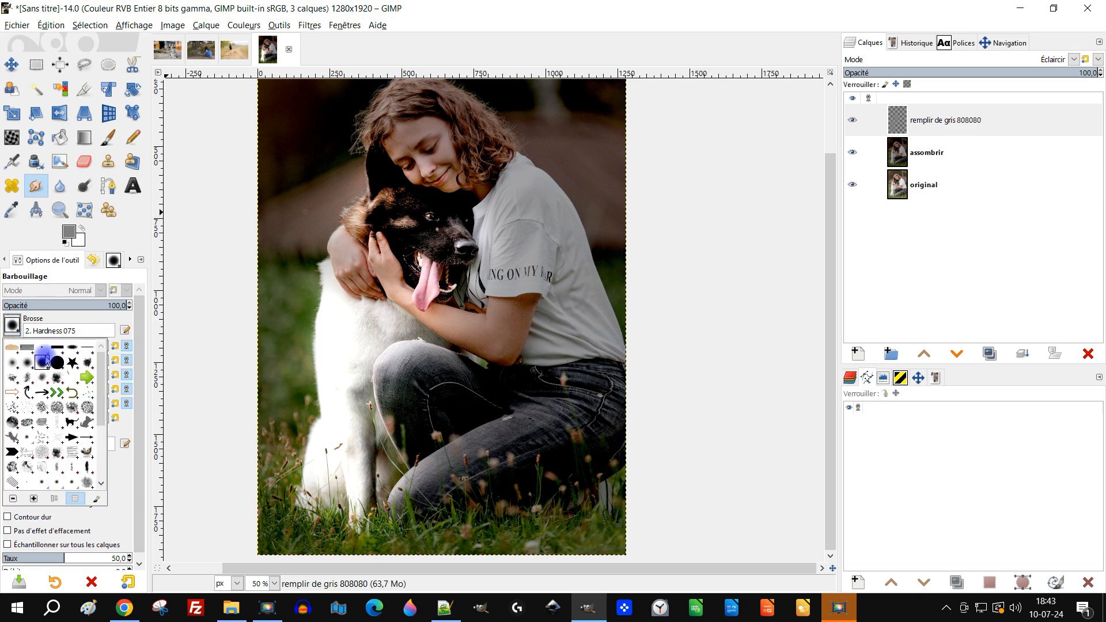
double_click(30, 363)
click(31, 346)
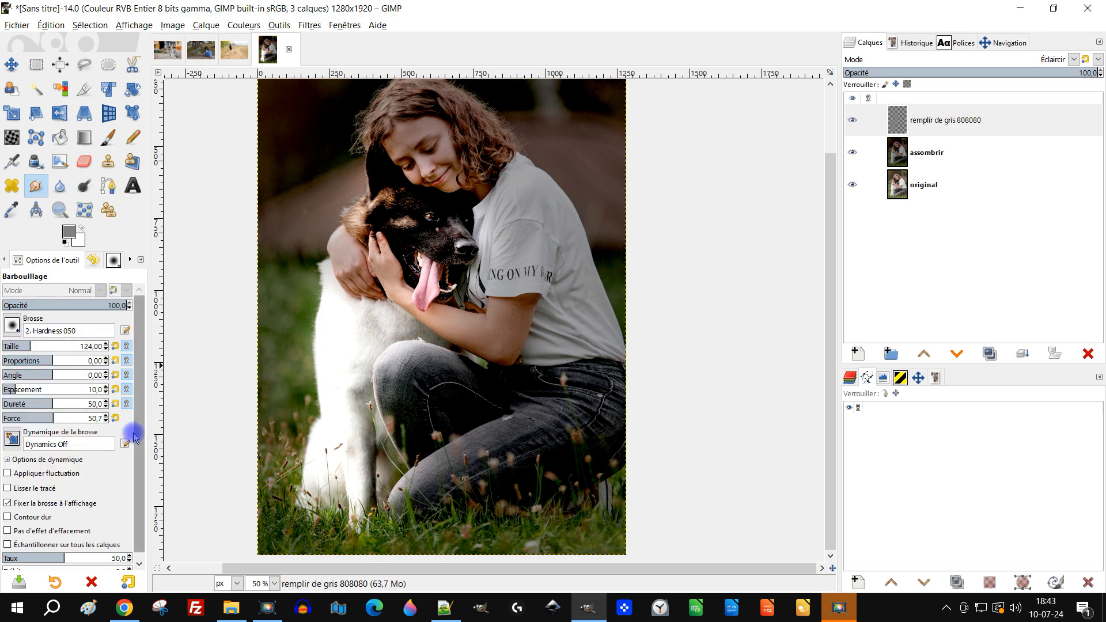
scroll(140, 518, down, 1)
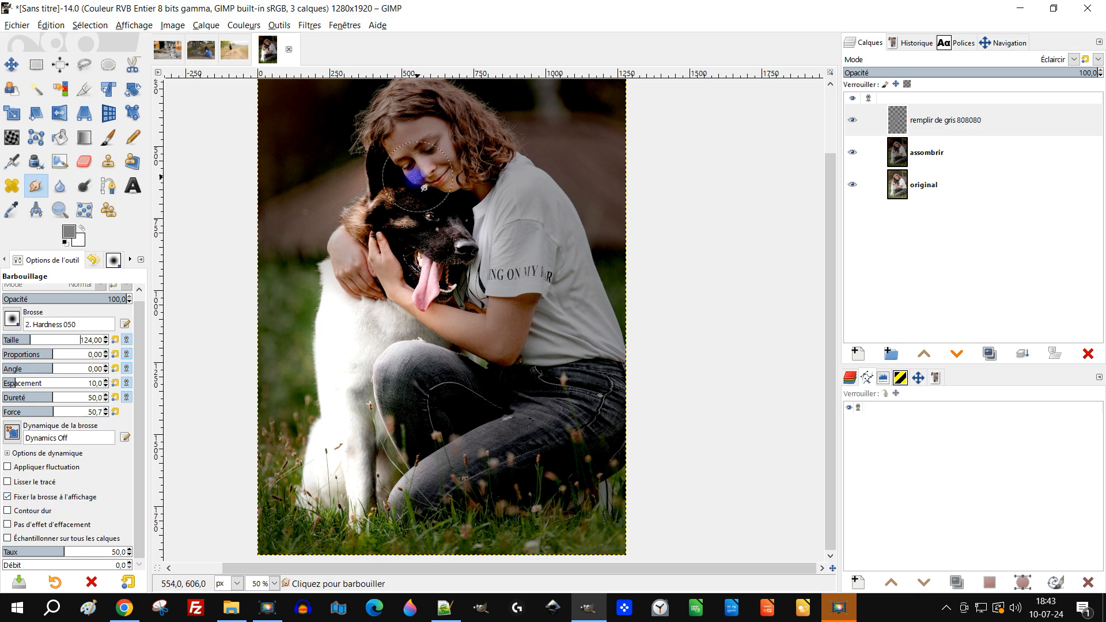
- Smudge the grey layer's glow along the dog's ear, head and mouth and around the girl's knee
scroll(395, 182, up, 3)
scroll(395, 183, down, 3)
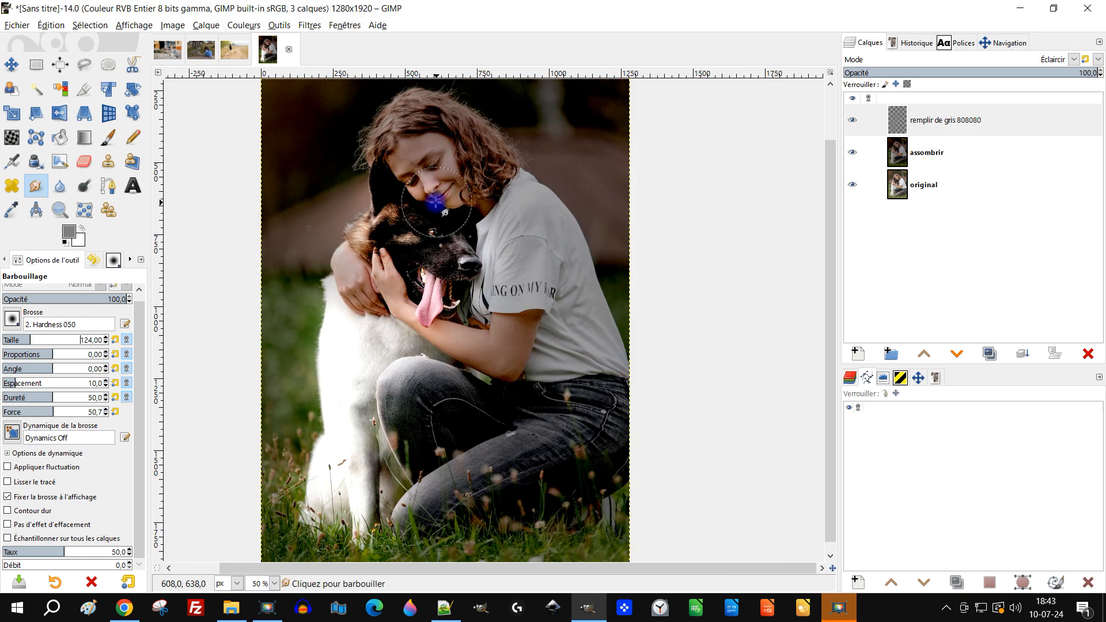
scroll(402, 321, up, 1)
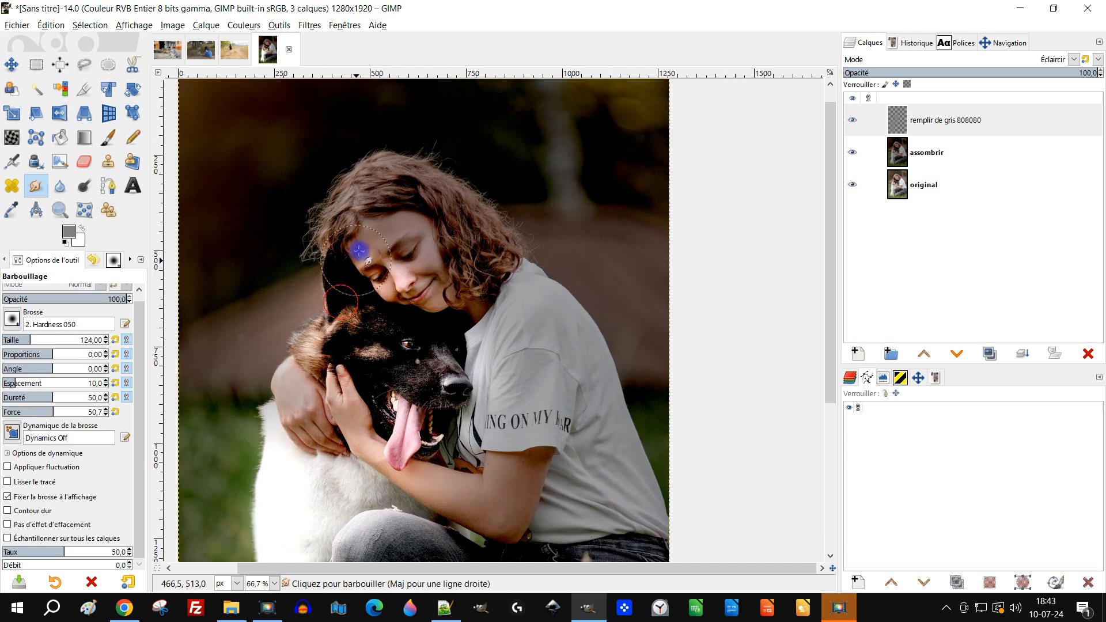
drag(429, 318, 380, 323)
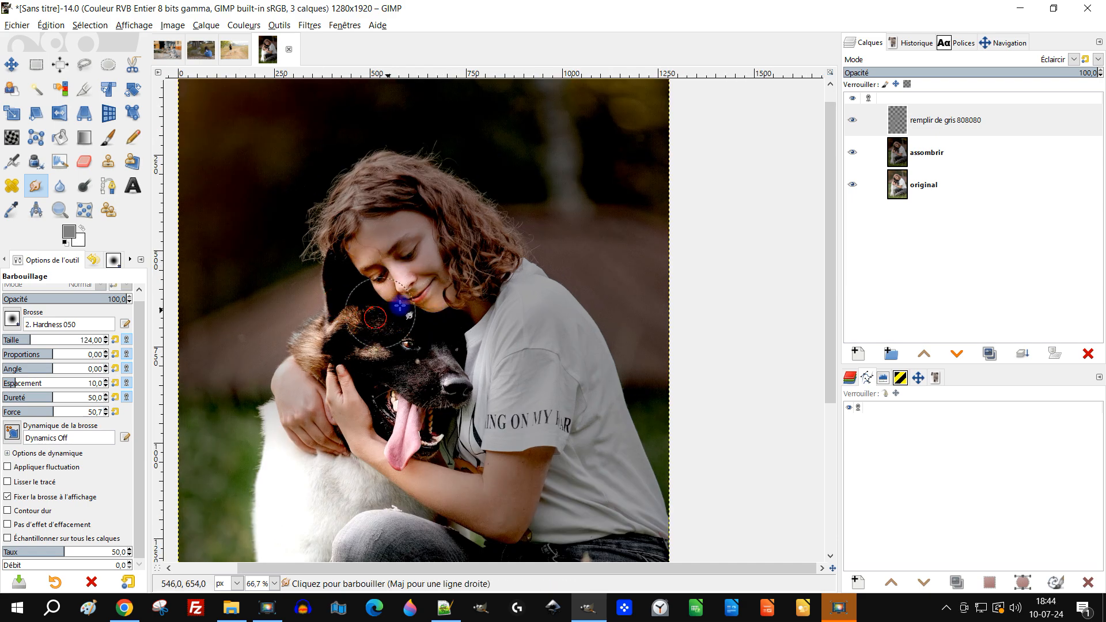
mouse_move(498, 334)
mouse_down()
mouse_move(455, 256)
mouse_move(390, 270)
mouse_up()
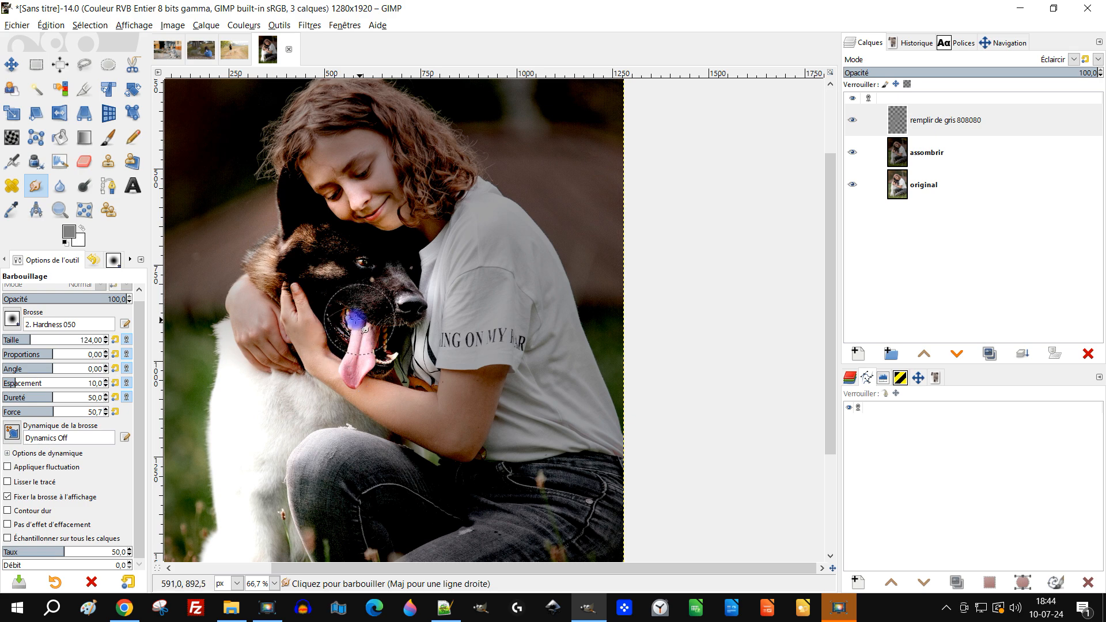
drag(493, 221, 497, 220)
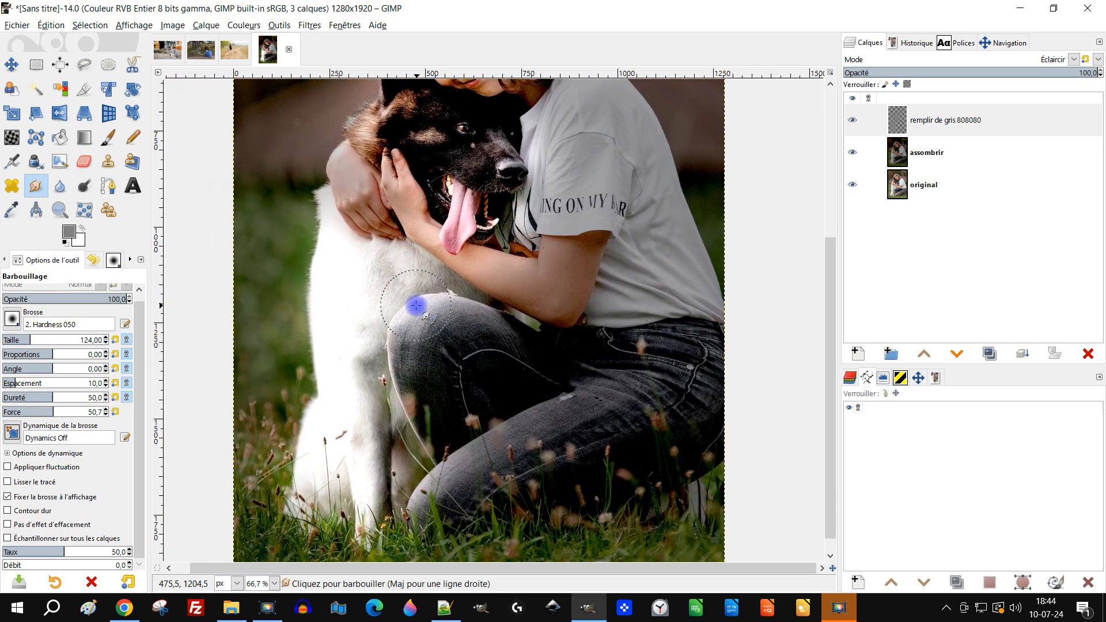
drag(458, 305, 522, 328)
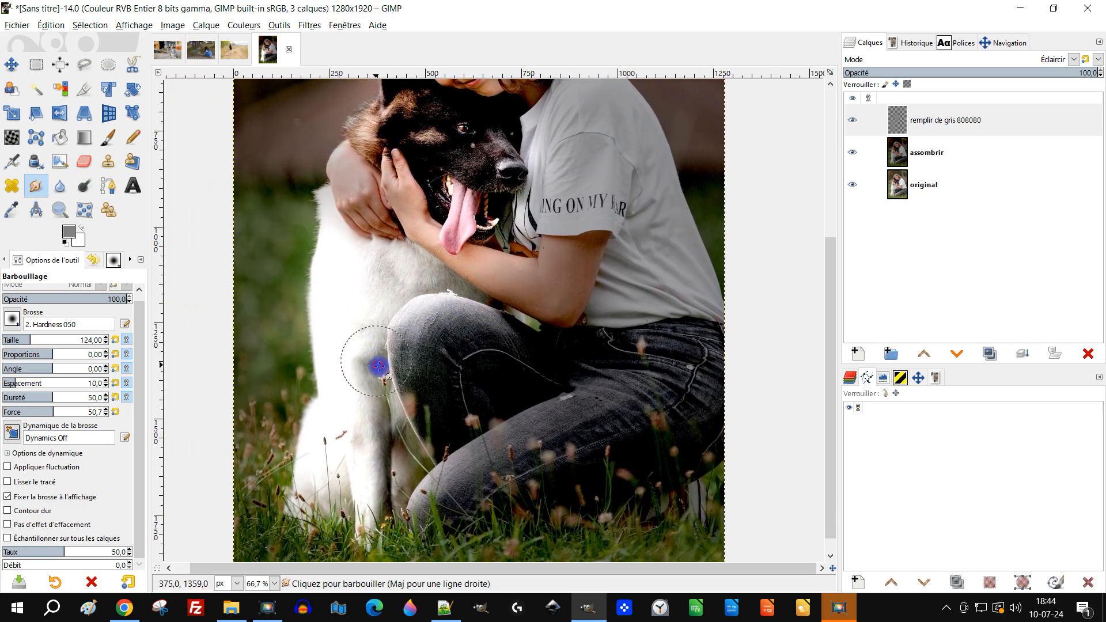
ctrl+scroll(371, 320, down, 2)
ctrl+scroll(370, 319, up, 1)
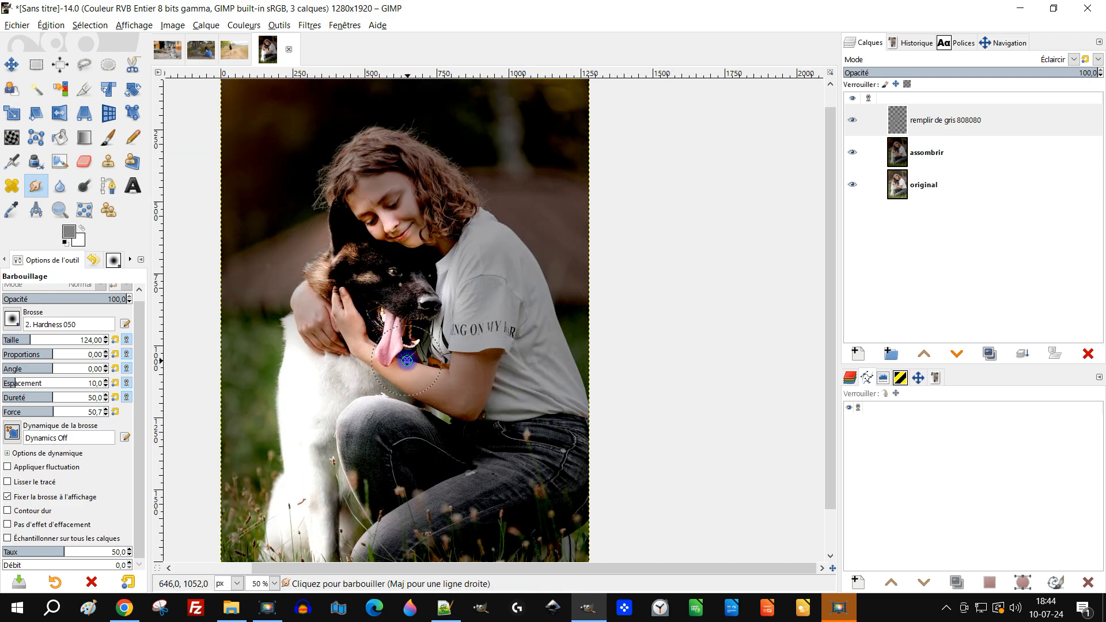
- Start Colorier on the remplir de gris 808080 layer with a hue of 0,1062 and a lightness of -0,171
click(904, 124)
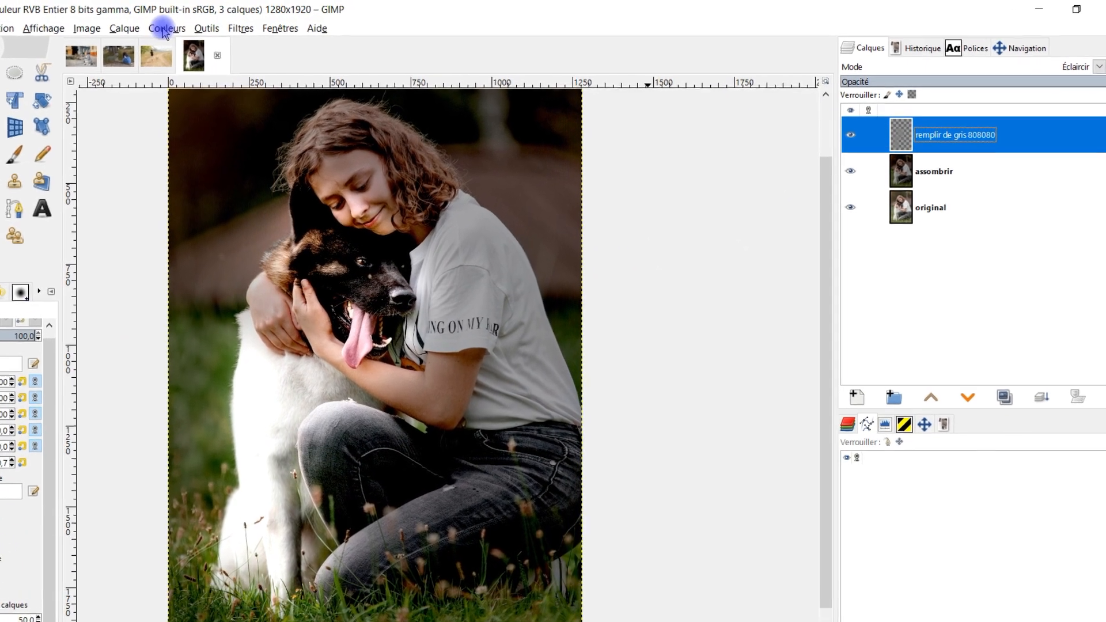
click(244, 26)
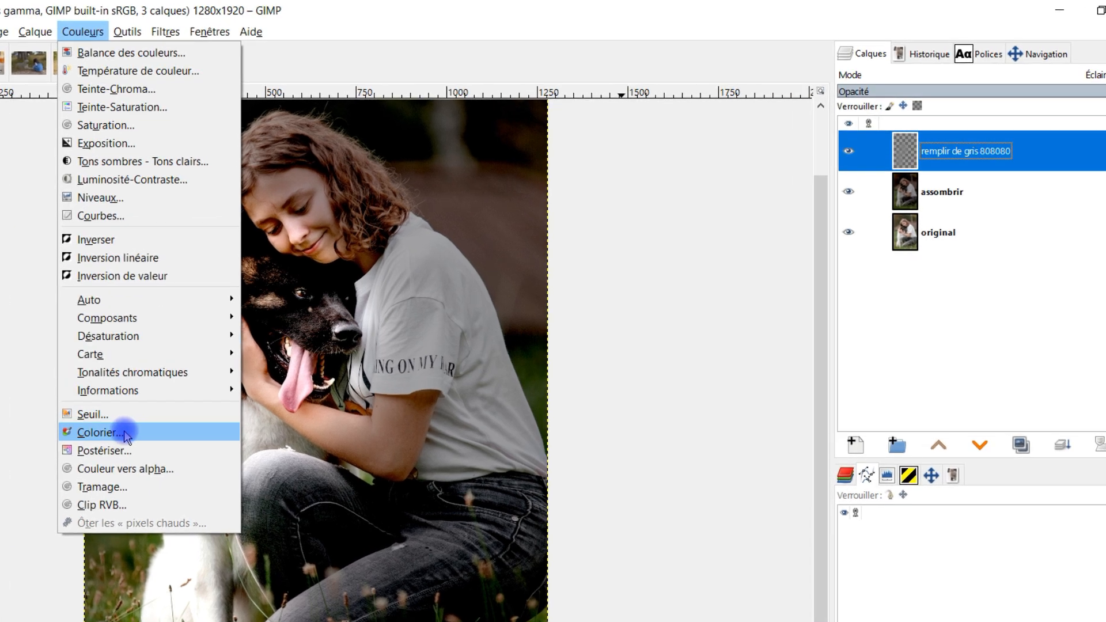
click(98, 433)
drag(897, 289, 794, 298)
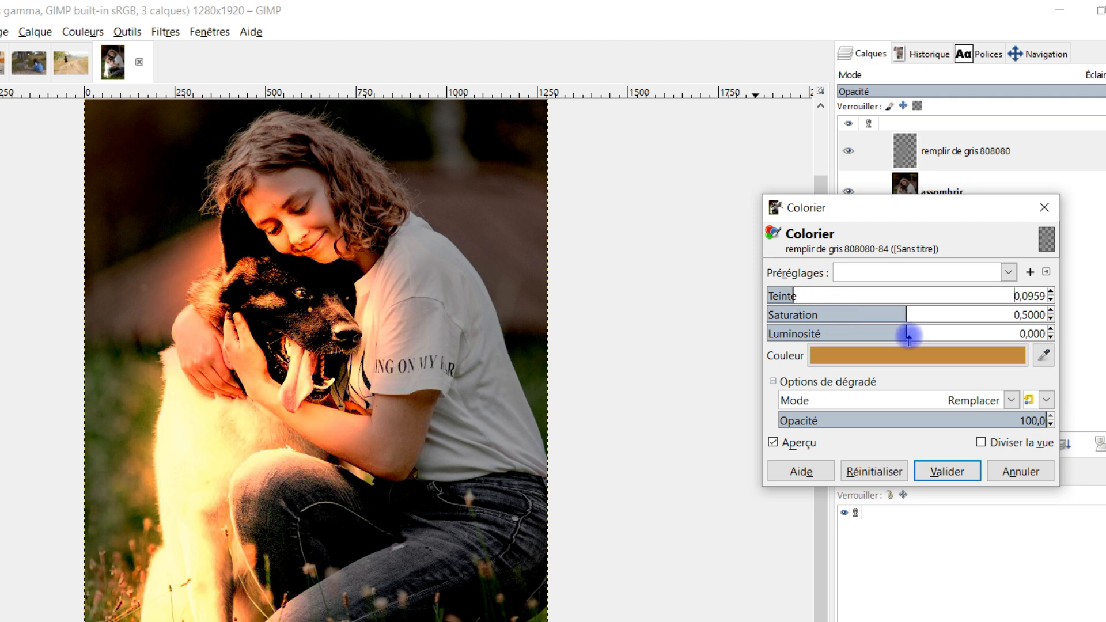
drag(906, 331, 874, 334)
drag(797, 293, 813, 295)
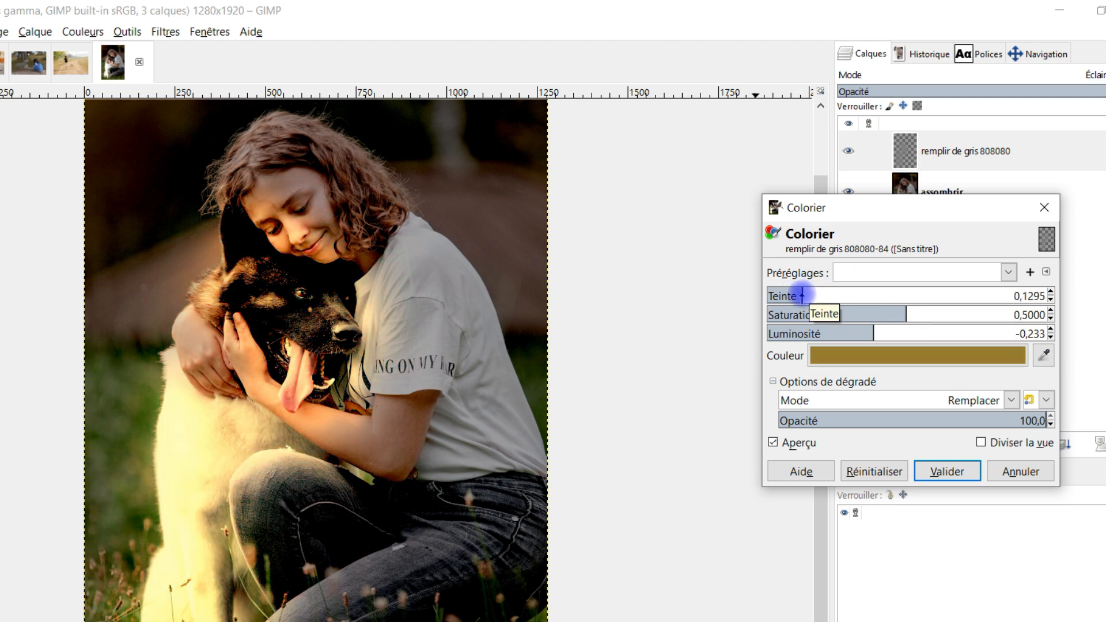
drag(798, 297, 793, 296)
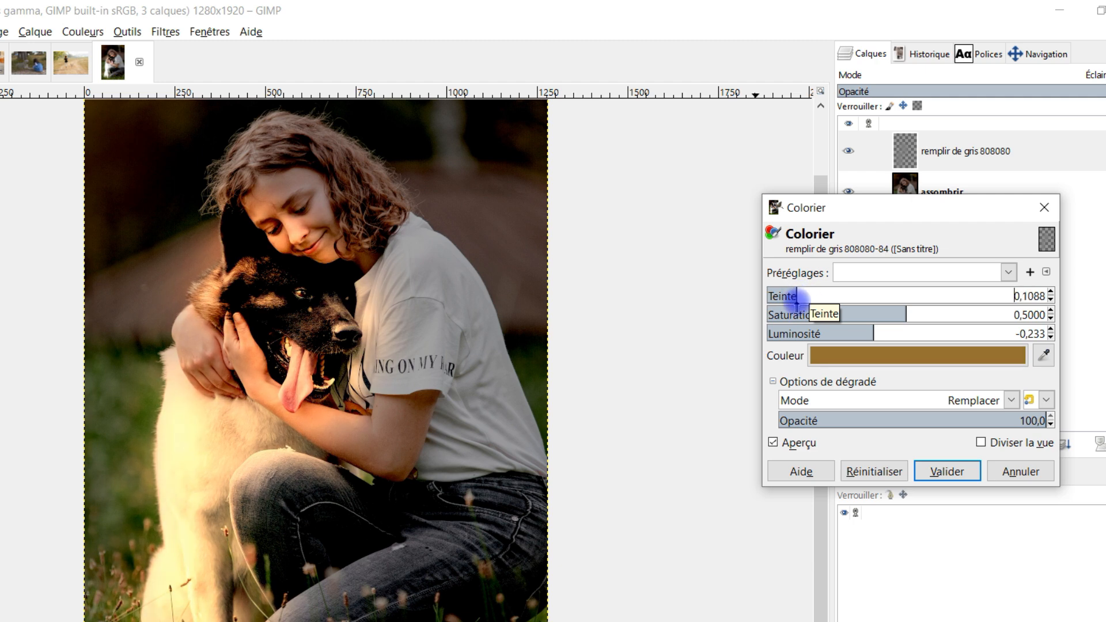
click(875, 334)
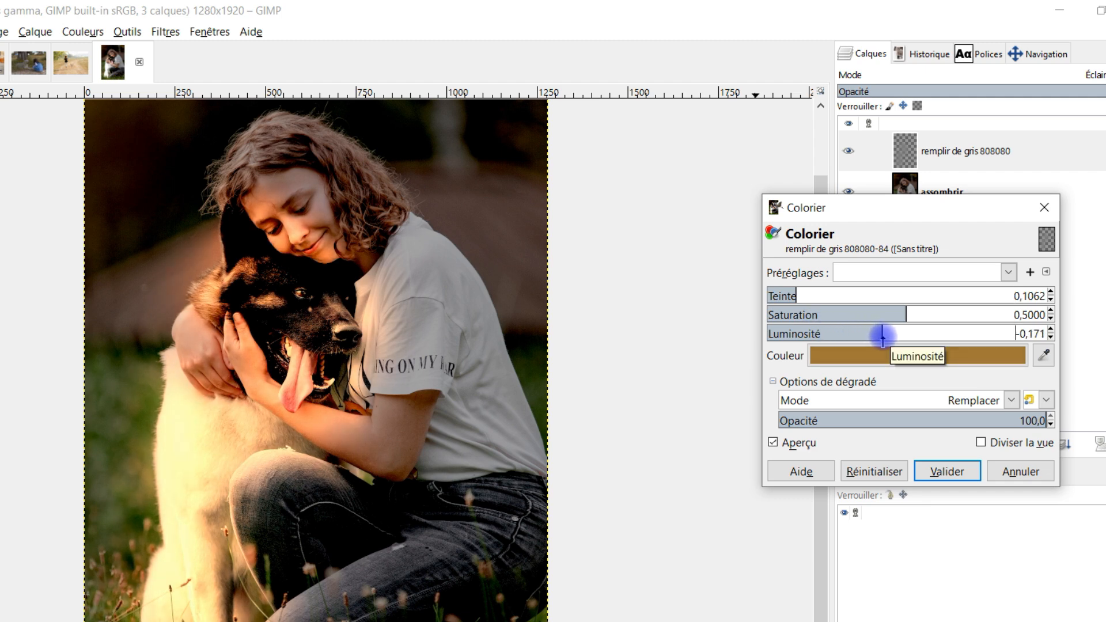
- Tune the Colorier hue to 0,0777, raise the lightness slightly, and apply the colorization to the grey layer
drag(801, 296, 797, 295)
mouse_move(879, 333)
mouse_down()
mouse_move(869, 331)
mouse_move(897, 331)
mouse_up()
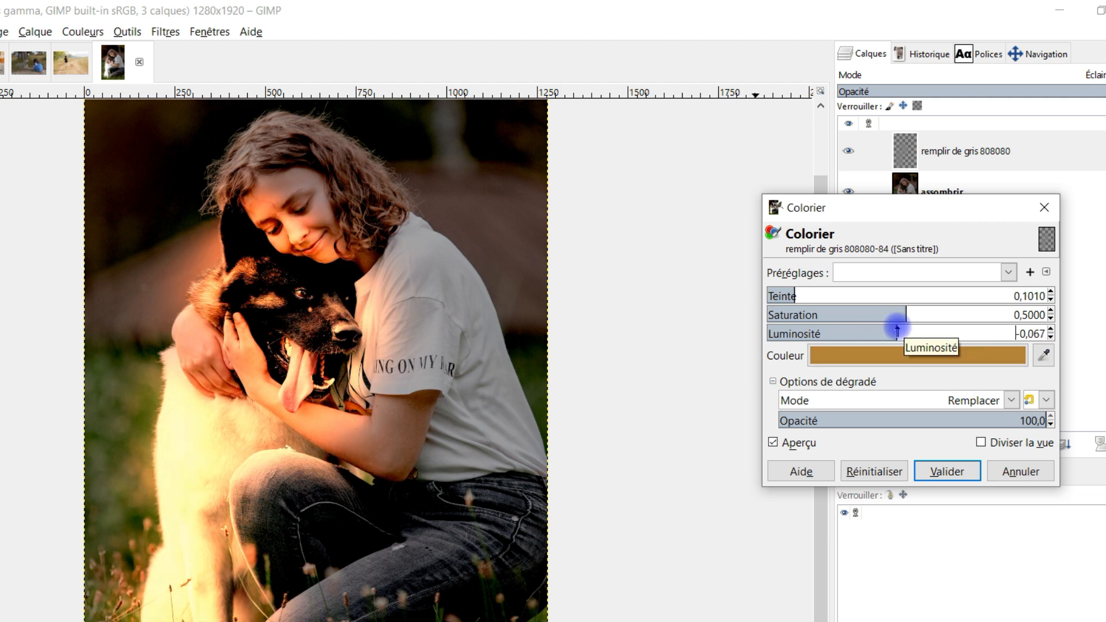
click(799, 296)
drag(801, 296, 794, 296)
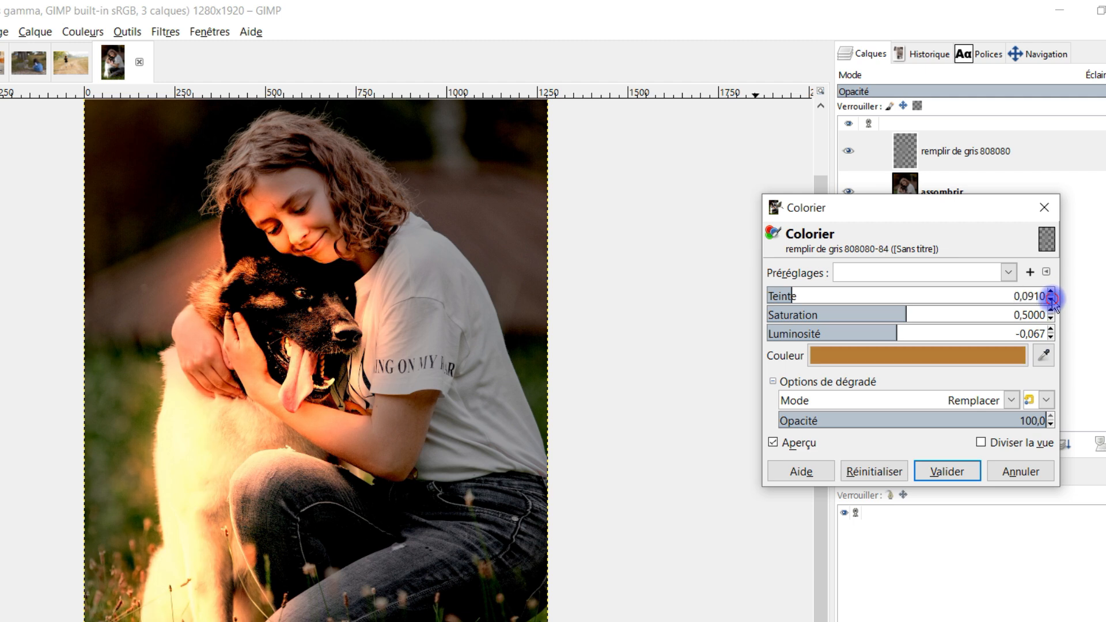
click(1051, 293)
click(902, 331)
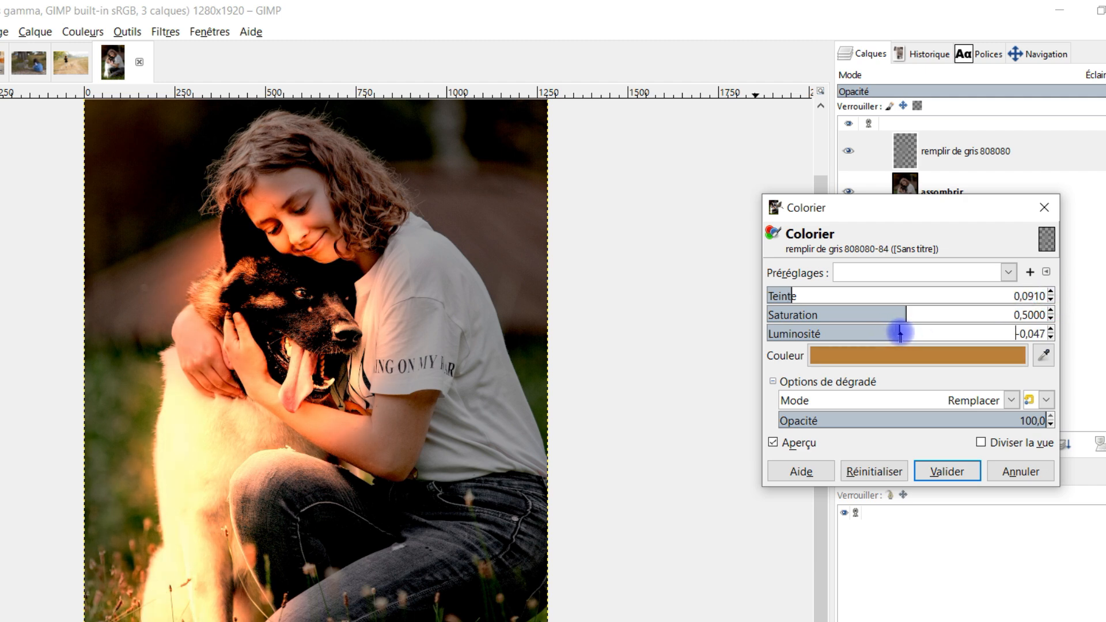
drag(902, 333, 900, 333)
drag(793, 296, 794, 296)
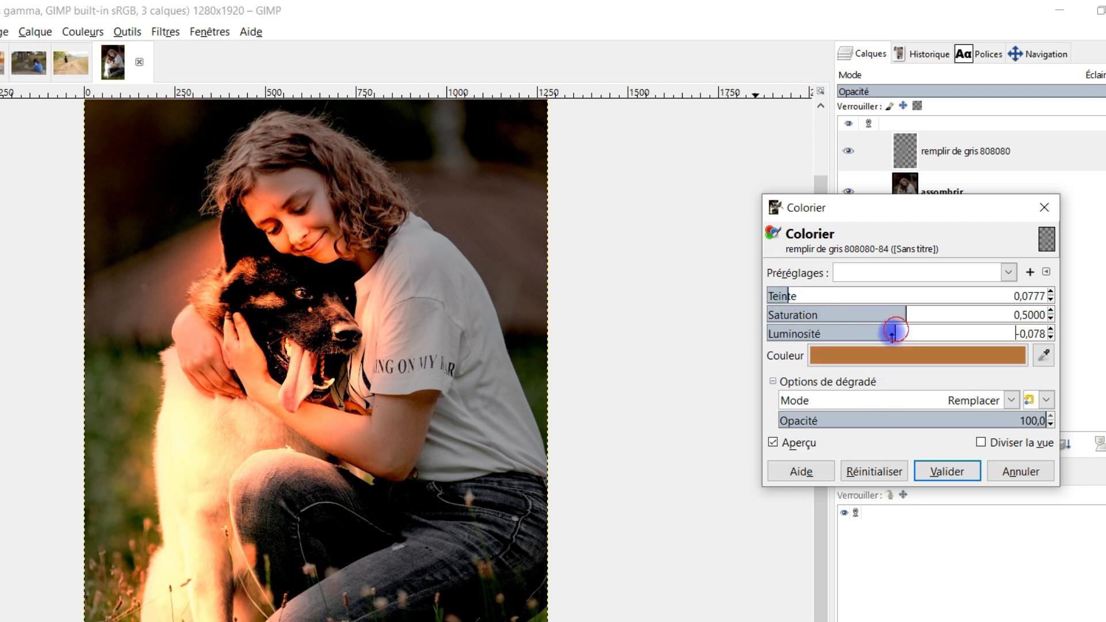
drag(894, 332, 905, 348)
click(945, 471)
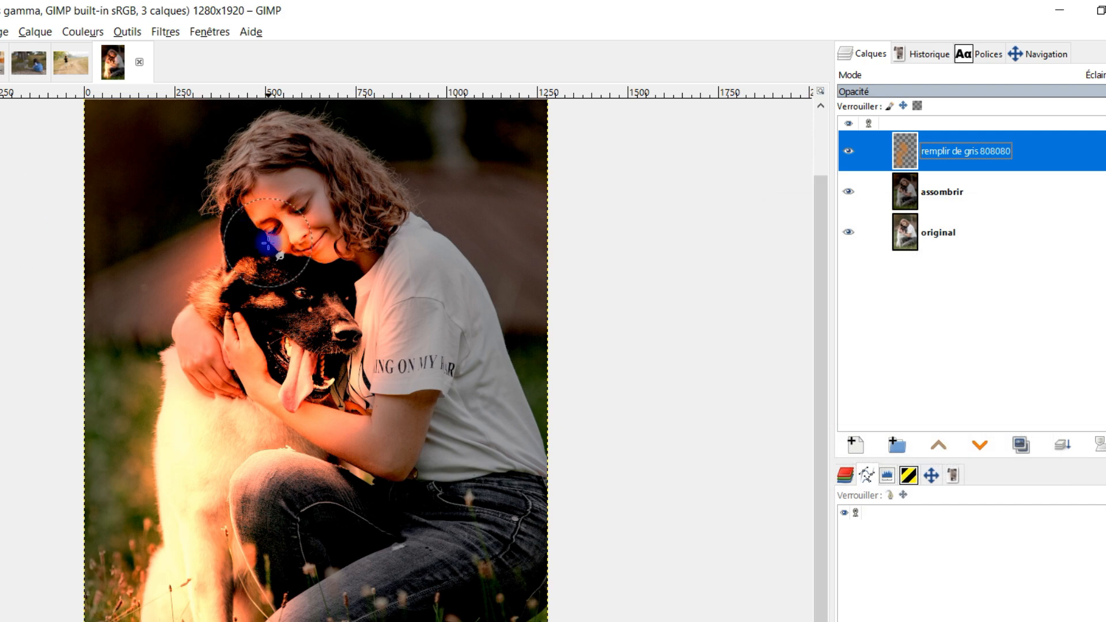
- Smudge the orange glow on the remplir de gris 808080 layer beside the dog's ear and across the girl's face
scroll(300, 258, down, 2)
scroll(285, 260, up, 2)
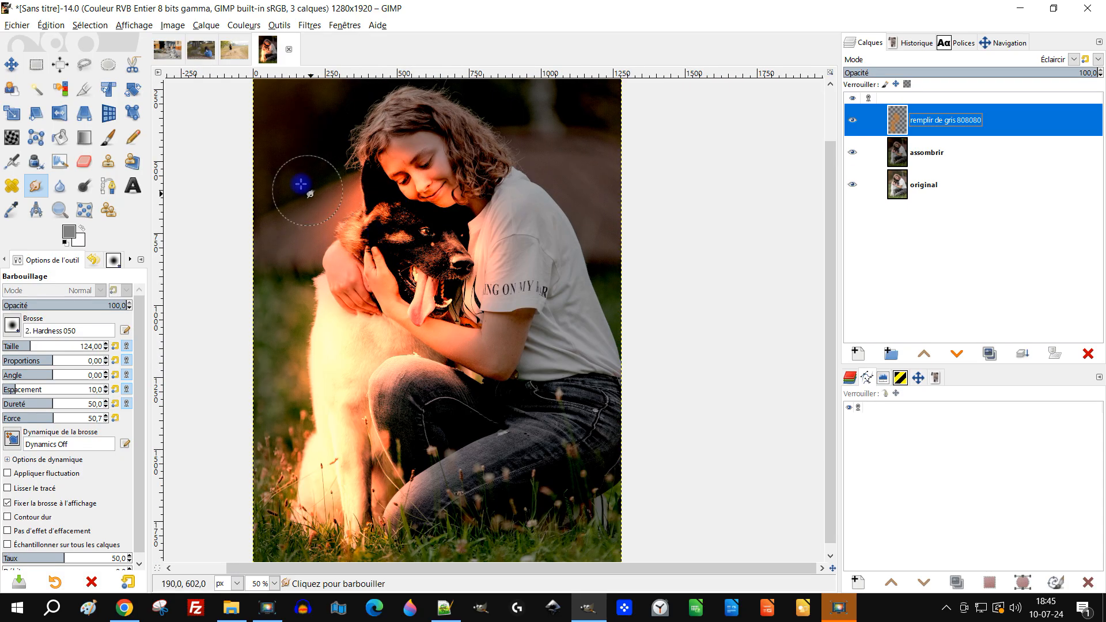
scroll(315, 208, up, 2)
scroll(297, 193, down, 2)
mouse_move(304, 178)
mouse_down()
mouse_move(338, 200)
mouse_move(331, 183)
mouse_up()
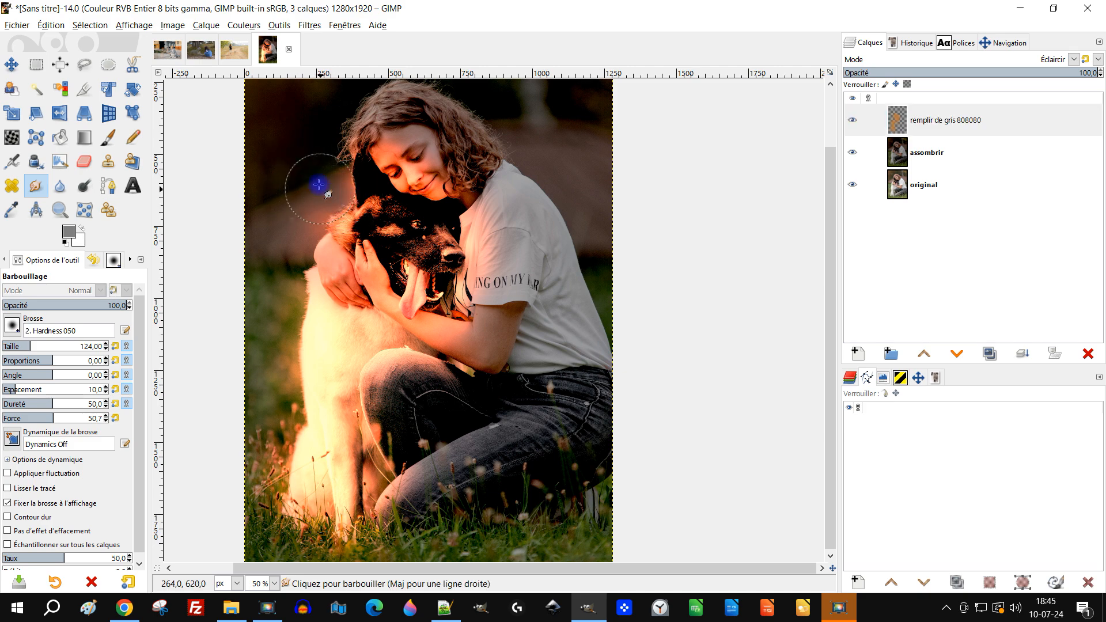
mouse_move(366, 146)
mouse_down()
mouse_move(378, 124)
mouse_move(368, 162)
mouse_move(390, 141)
mouse_move(378, 158)
mouse_move(410, 148)
mouse_move(410, 175)
mouse_move(447, 165)
mouse_up()
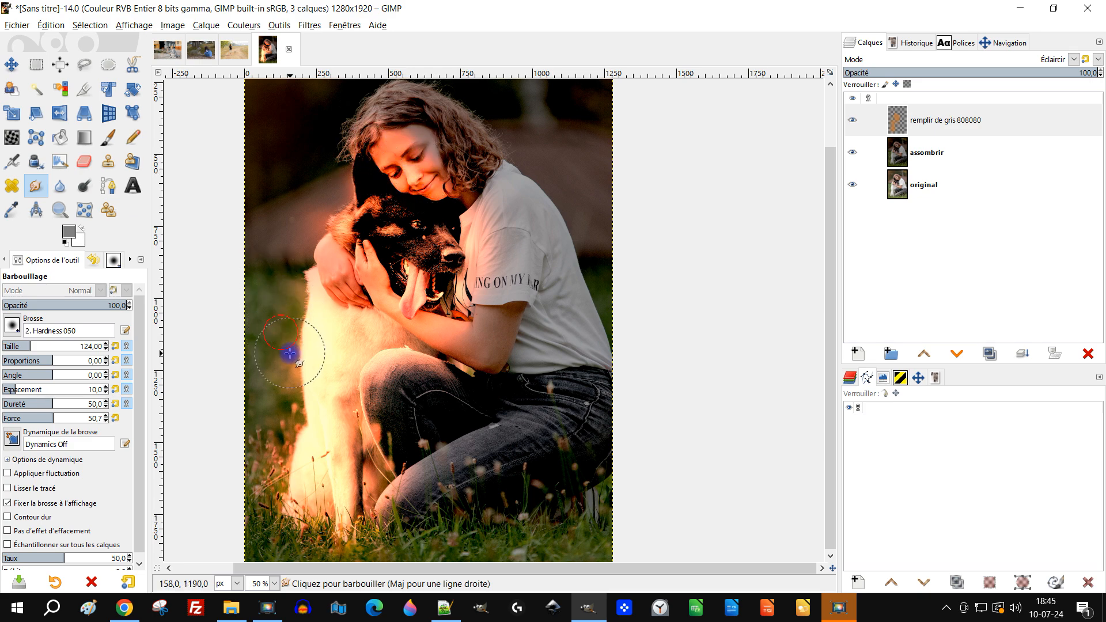
- Smudge the glow around the dog's front paws and over the girl's knee
scroll(283, 411, down, 4)
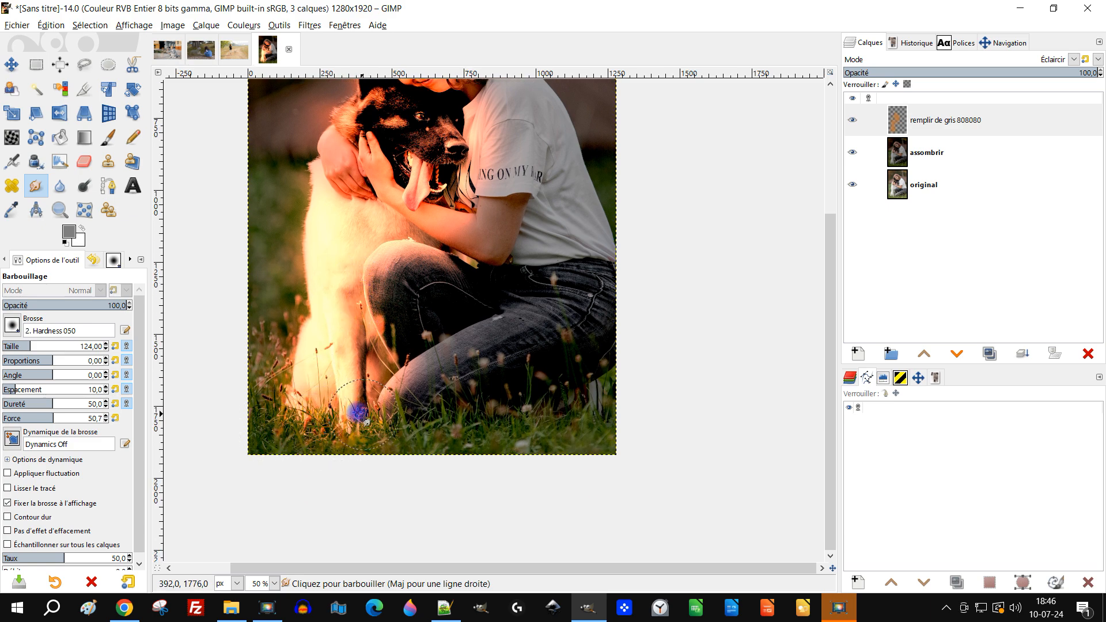
drag(362, 414, 418, 398)
drag(375, 282, 379, 311)
scroll(470, 228, up, 6)
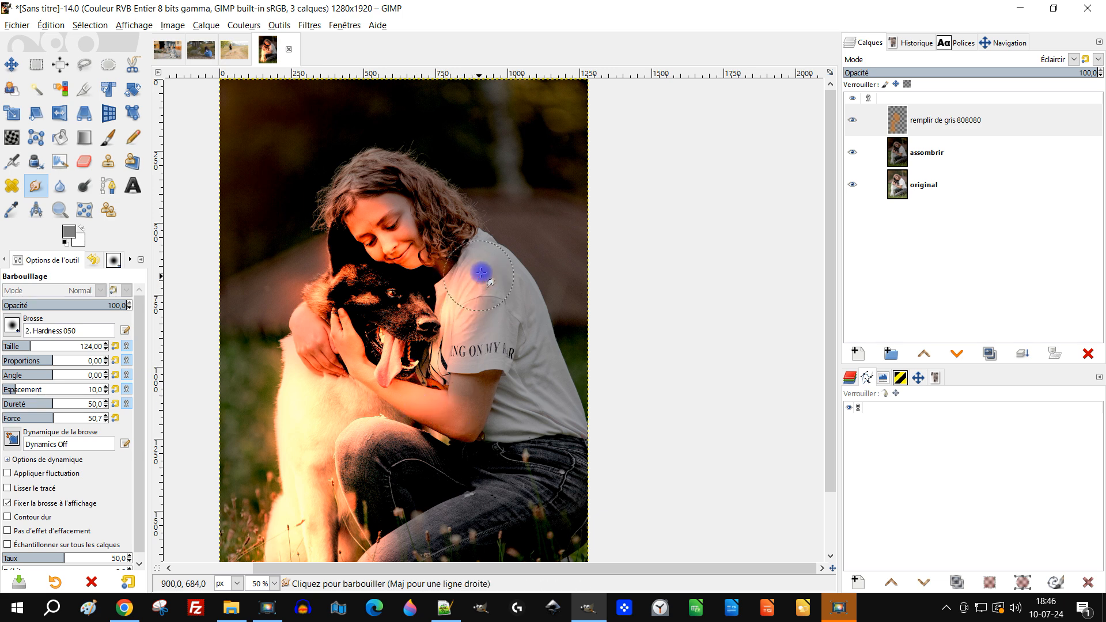
- Smudge the glow onto the girl's shirt shoulder and sleeve and along the background beside the dog's head
mouse_move(483, 266)
mouse_down()
mouse_move(465, 290)
mouse_move(476, 264)
mouse_move(419, 298)
mouse_move(440, 276)
mouse_move(424, 296)
mouse_move(434, 282)
mouse_move(404, 286)
mouse_move(410, 280)
mouse_move(446, 399)
mouse_up()
scroll(455, 315, down, 1)
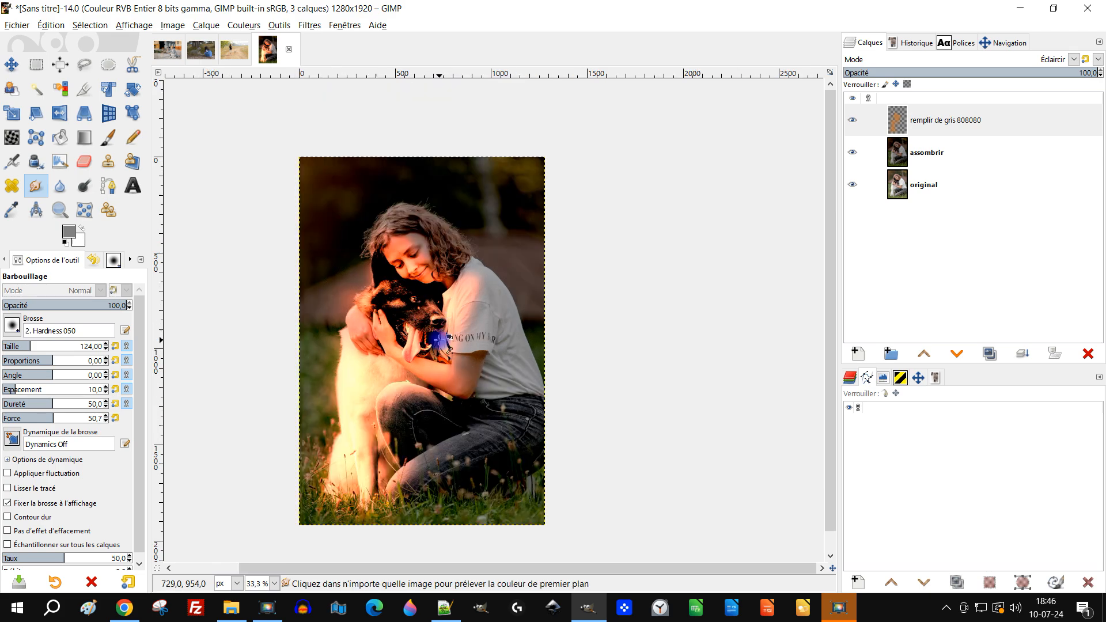
scroll(432, 321, up, 2)
mouse_move(285, 209)
mouse_down()
mouse_move(291, 207)
mouse_move(293, 171)
mouse_move(311, 203)
mouse_move(297, 248)
mouse_up()
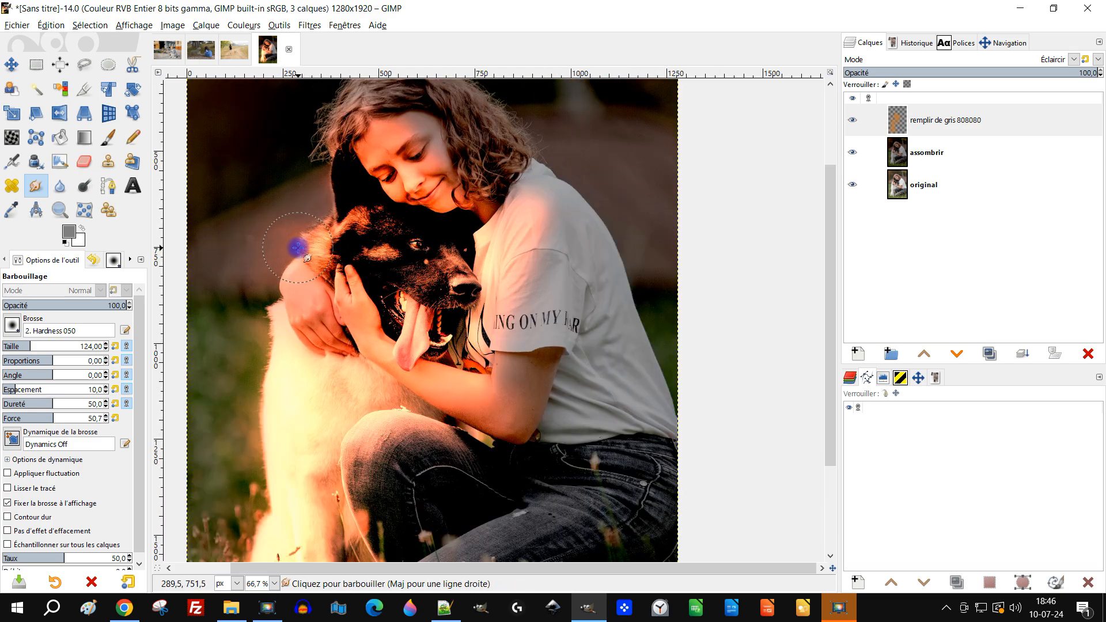
scroll(493, 247, down, 1)
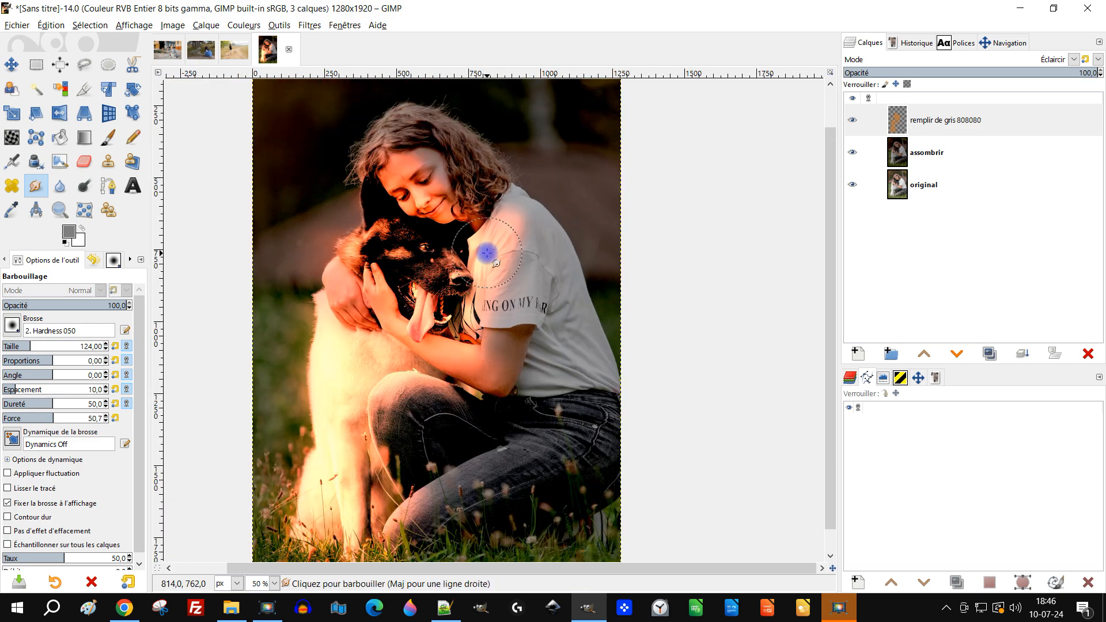
scroll(487, 264, down, 1)
scroll(461, 314, up, 1)
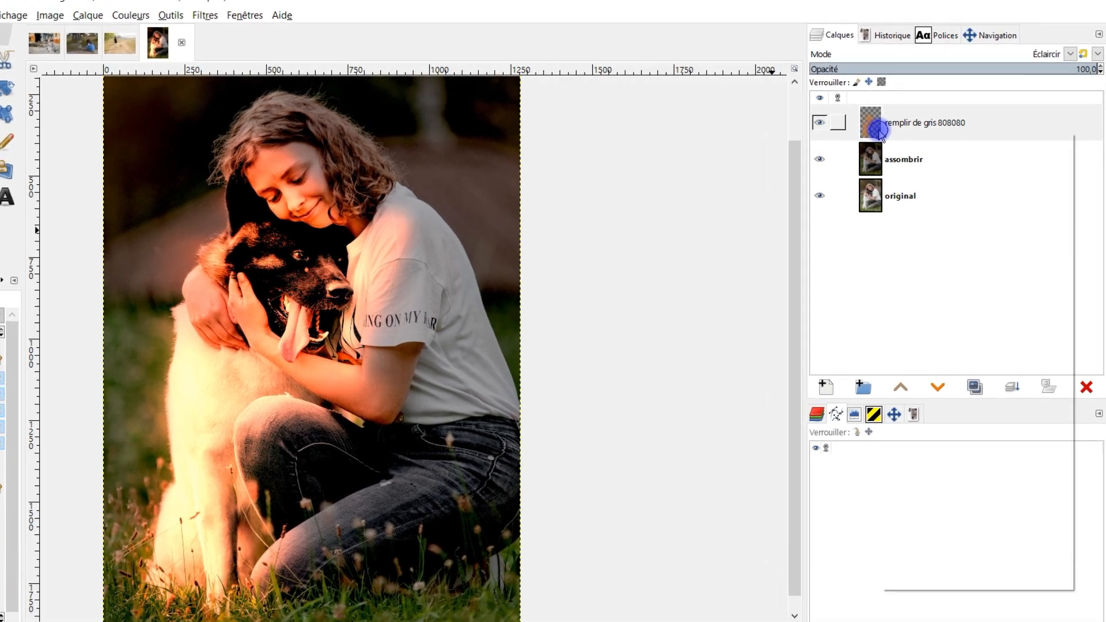
- Add a layer mask initialized to Blanc (opacité complète) to the remplir de gris 808080 layer
right_click(885, 136)
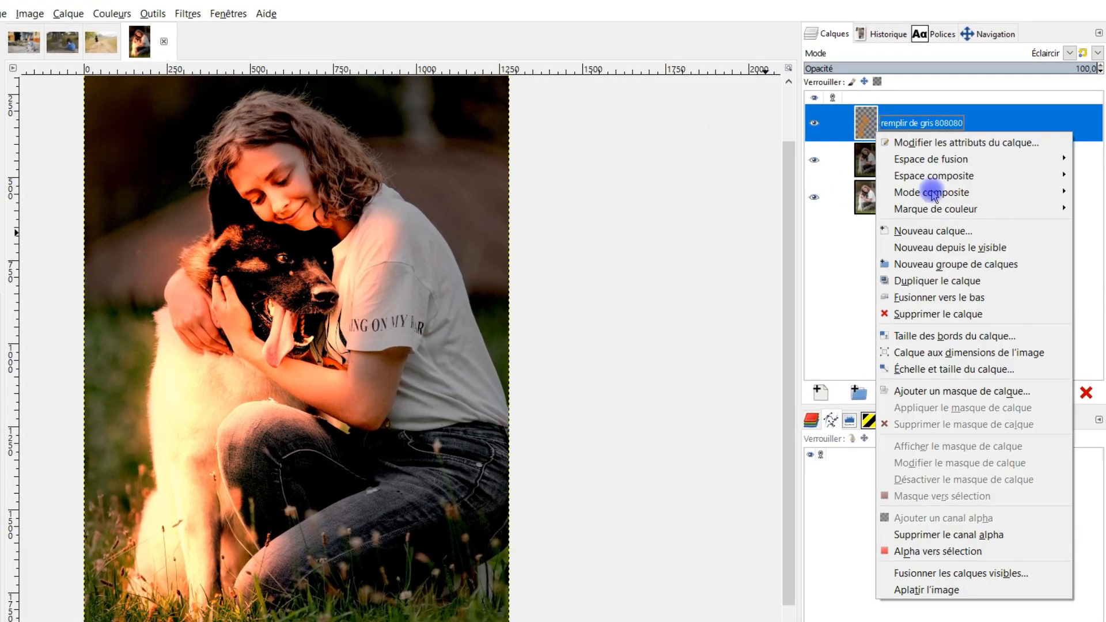
click(949, 397)
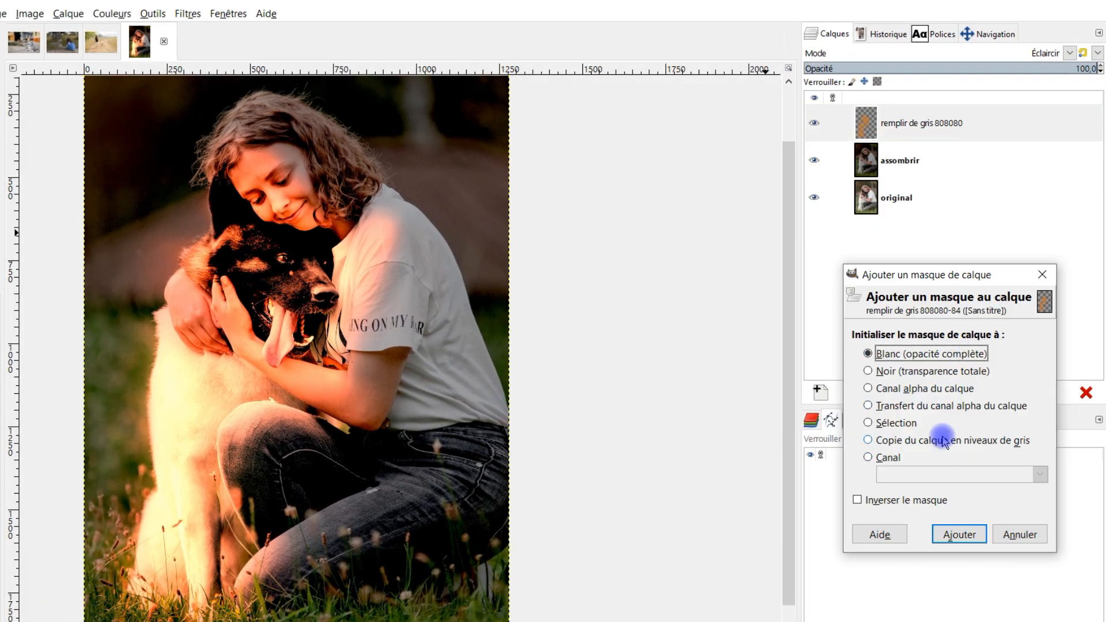
click(956, 534)
click(928, 355)
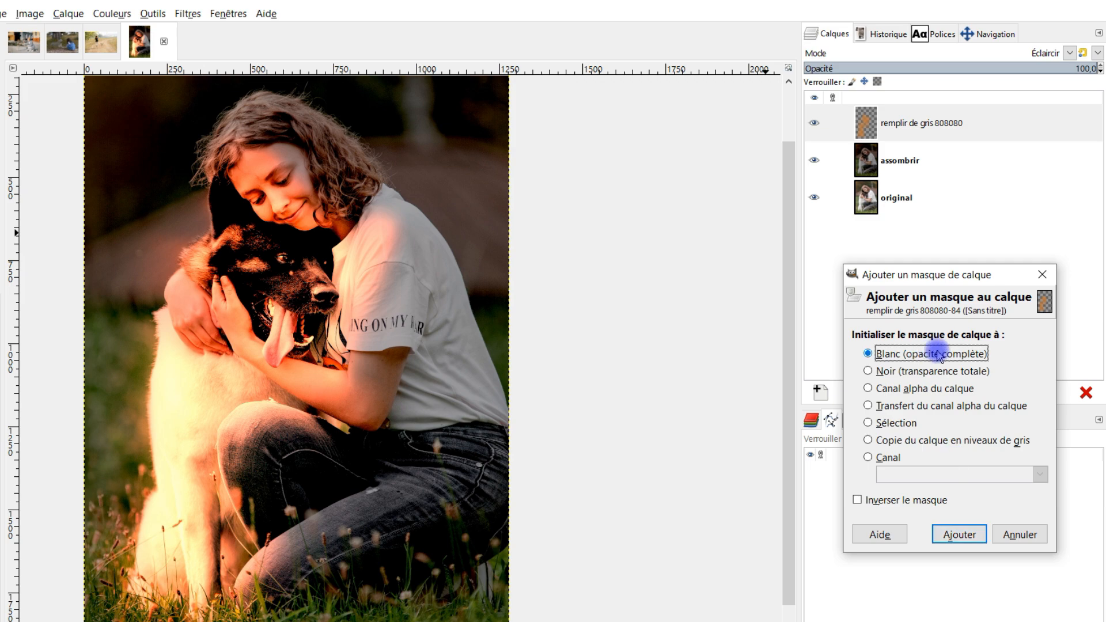
click(960, 535)
- Paint the mask with a black Pinceau over the girl's shoulder, hair and upper forehead to hide the glow there
click(108, 138)
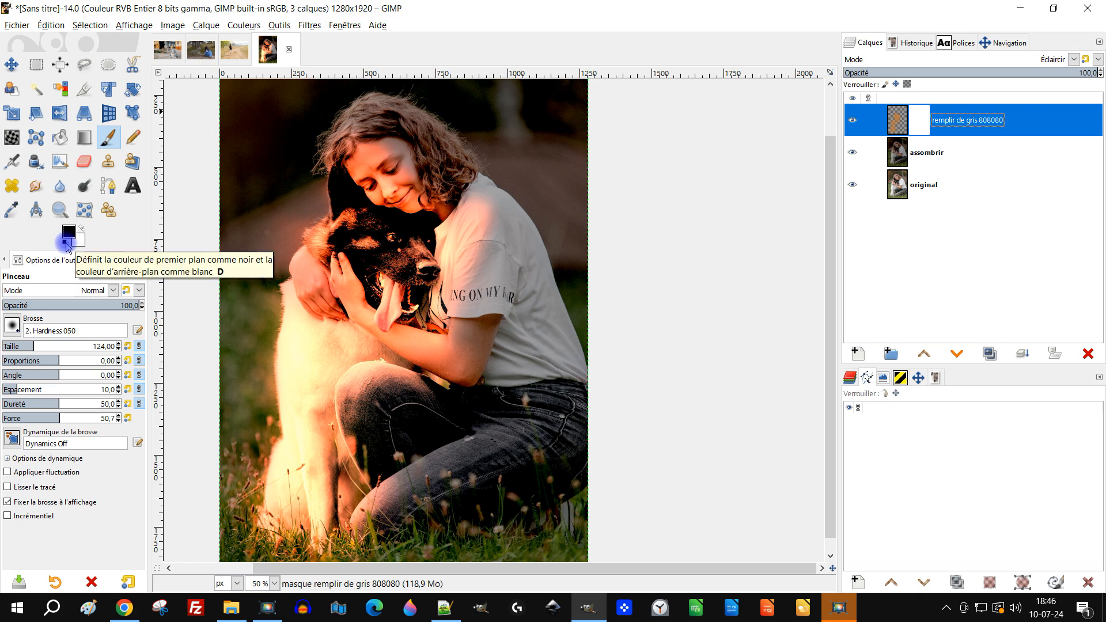
scroll(398, 199, up, 2)
mouse_move(594, 208)
mouse_down()
mouse_move(563, 179)
mouse_move(596, 215)
mouse_move(589, 313)
mouse_up()
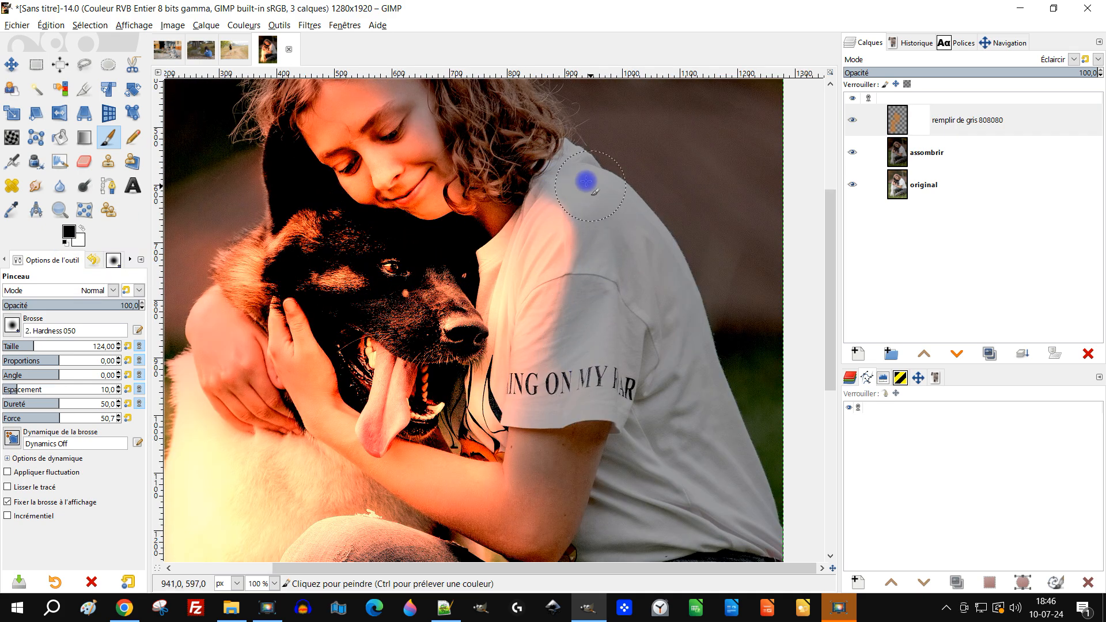
mouse_move(522, 153)
mouse_down()
mouse_move(474, 134)
mouse_move(563, 237)
mouse_up()
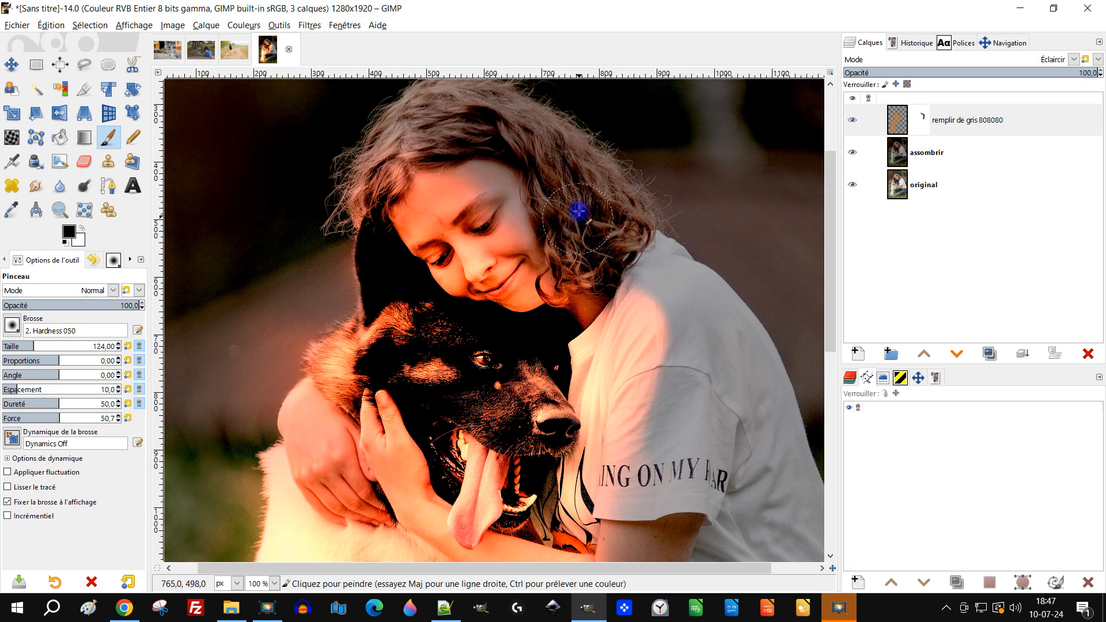
mouse_move(523, 201)
mouse_down()
mouse_move(386, 167)
mouse_move(356, 196)
mouse_up()
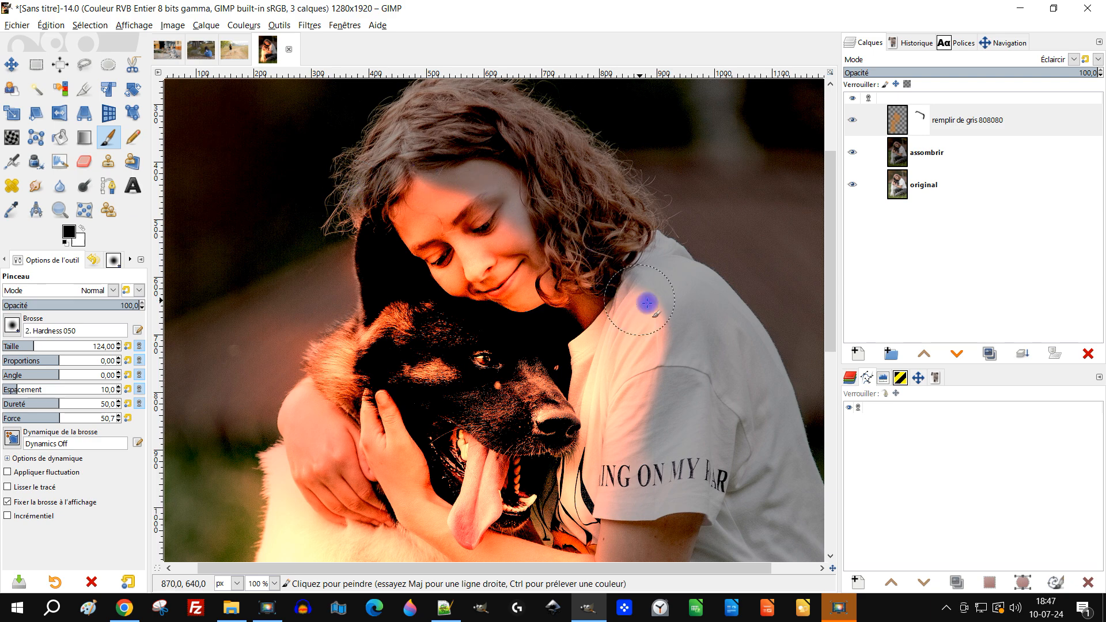
- Paint black on the mask over the background beside the dog's ear and over the girl's elbow and jeans
scroll(677, 338, down, 1)
scroll(673, 359, up, 2)
drag(673, 359, 806, 355)
drag(290, 259, 240, 317)
drag(295, 217, 307, 251)
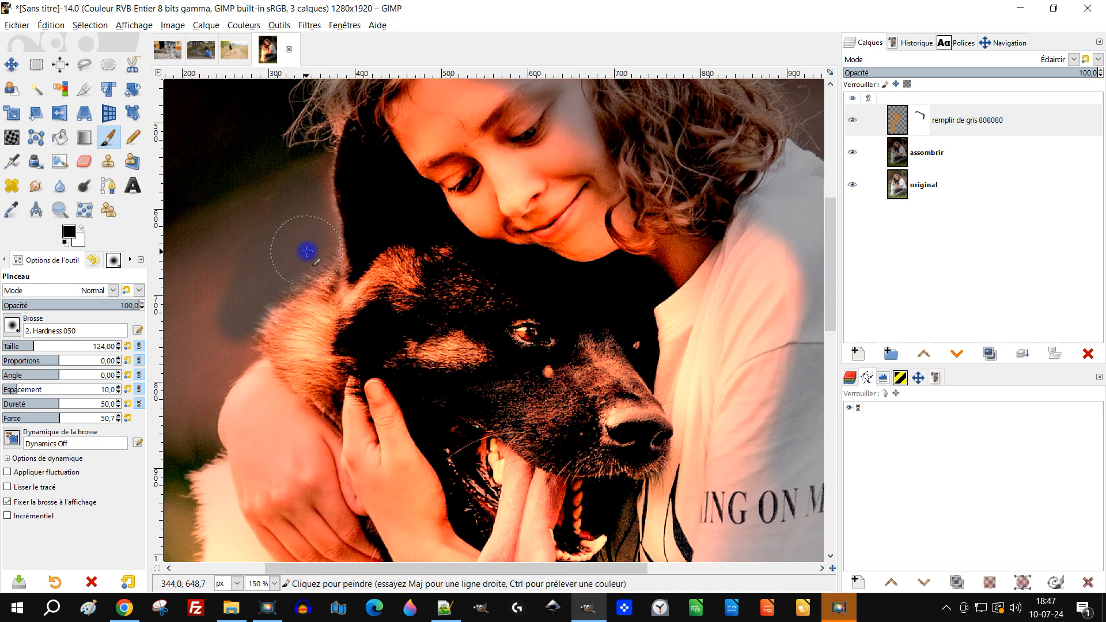
scroll(287, 257, down, 1)
mouse_move(292, 290)
mouse_down()
mouse_move(401, 265)
mouse_move(321, 346)
mouse_move(429, 171)
mouse_up()
scroll(408, 259, down, 2)
scroll(500, 370, up, 1)
mouse_move(568, 278)
mouse_down()
mouse_move(561, 337)
mouse_move(506, 345)
mouse_move(440, 327)
mouse_move(425, 348)
mouse_move(481, 452)
mouse_move(449, 501)
mouse_up()
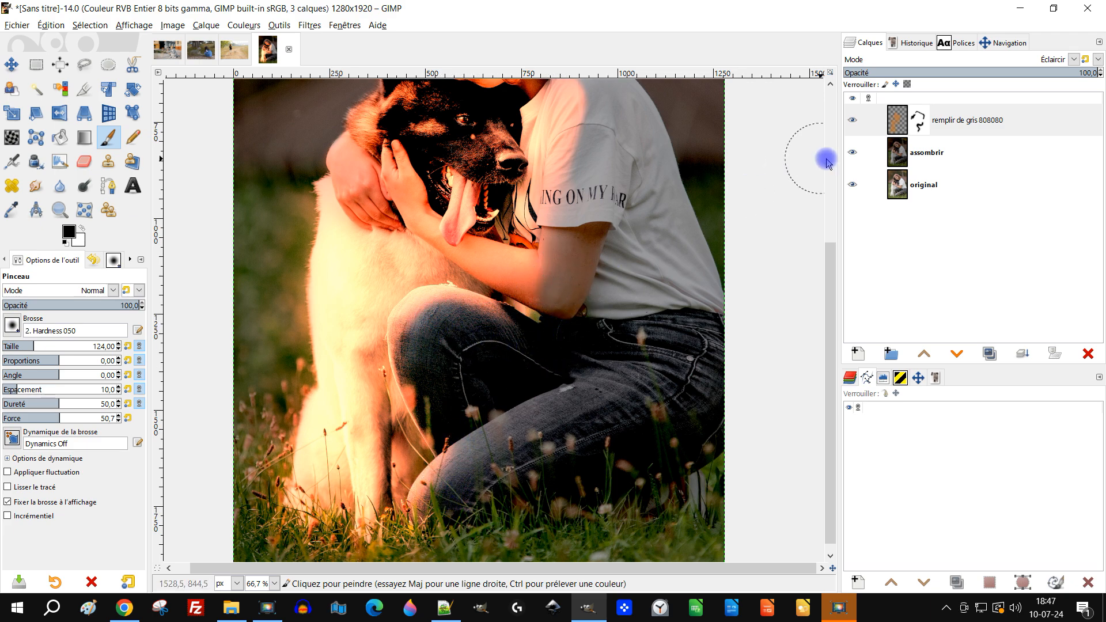
- Apply a Gaussian blur to the layer mask with Size X and Size Y of 45,46
click(912, 133)
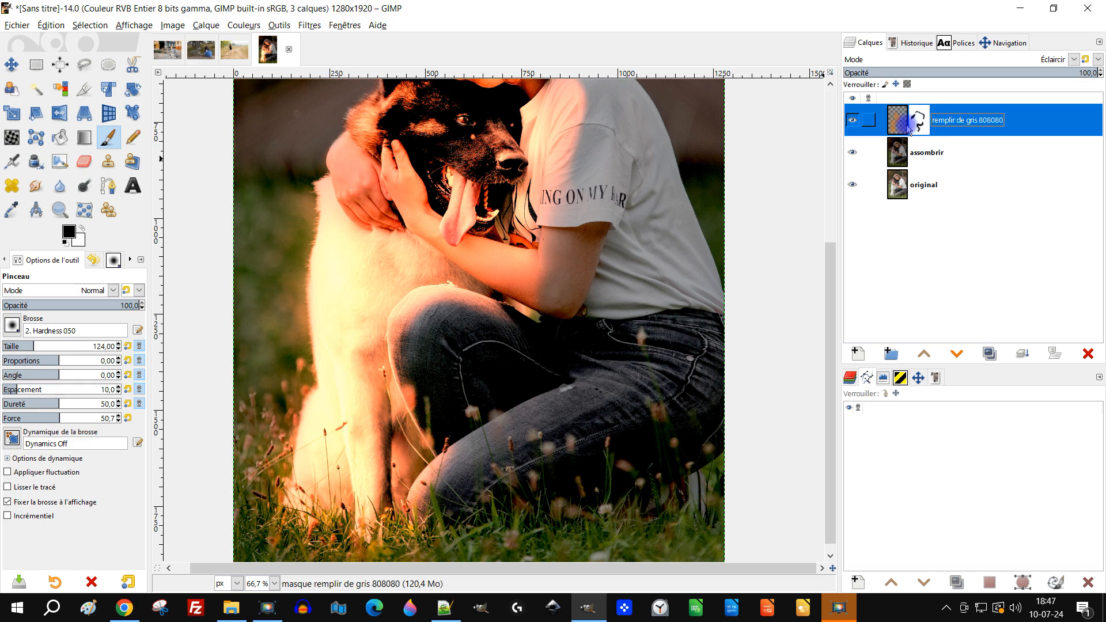
click(301, 25)
mouse_move(403, 104)
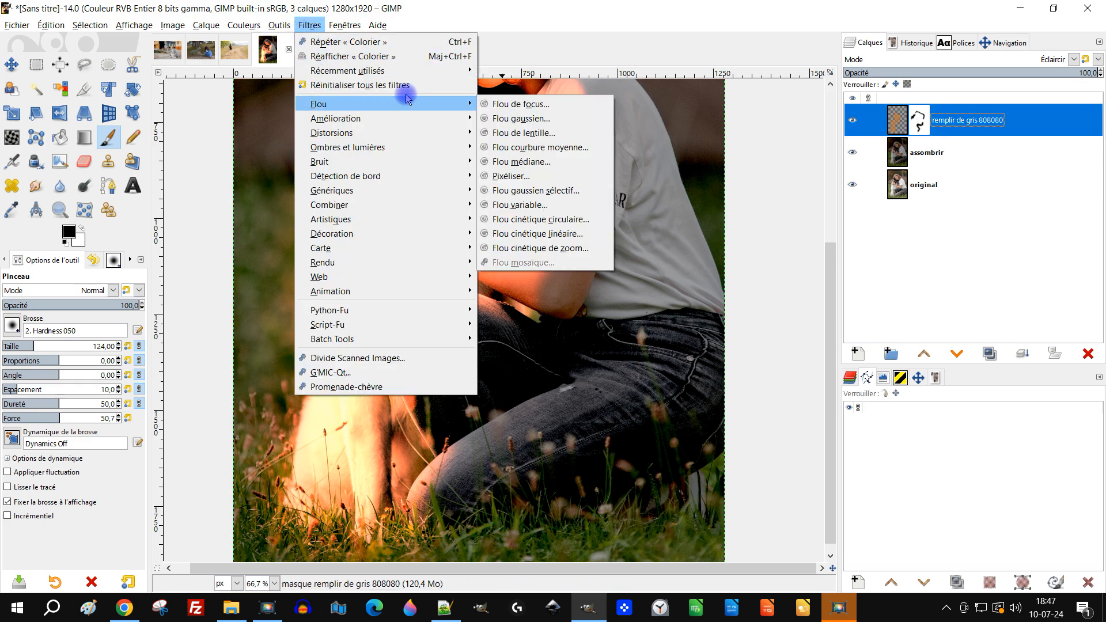
click(531, 118)
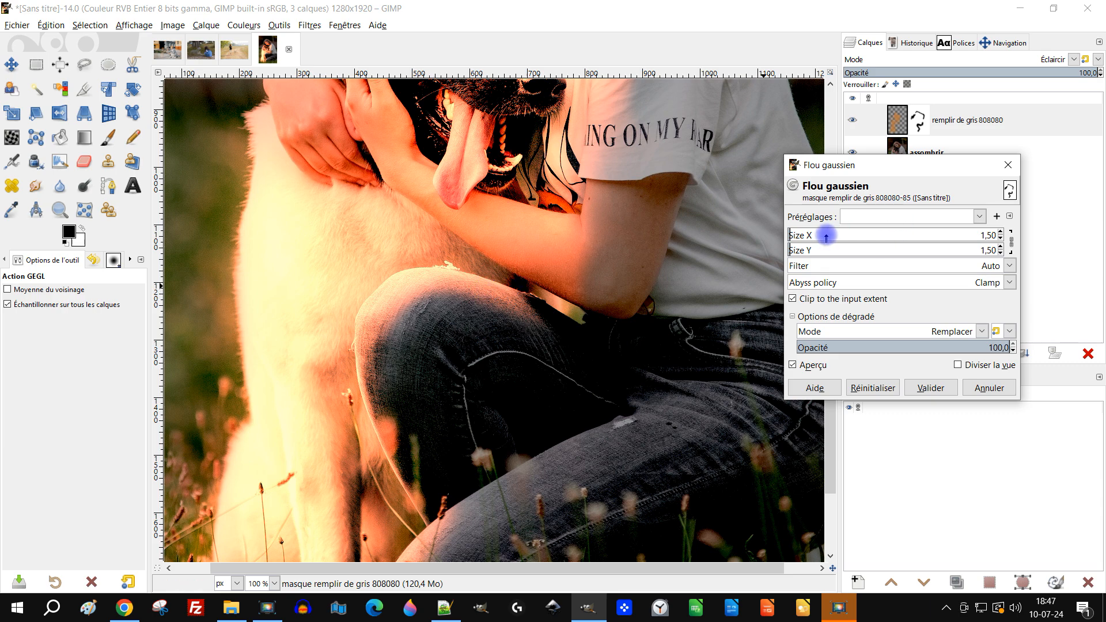
click(844, 234)
drag(844, 234, 882, 233)
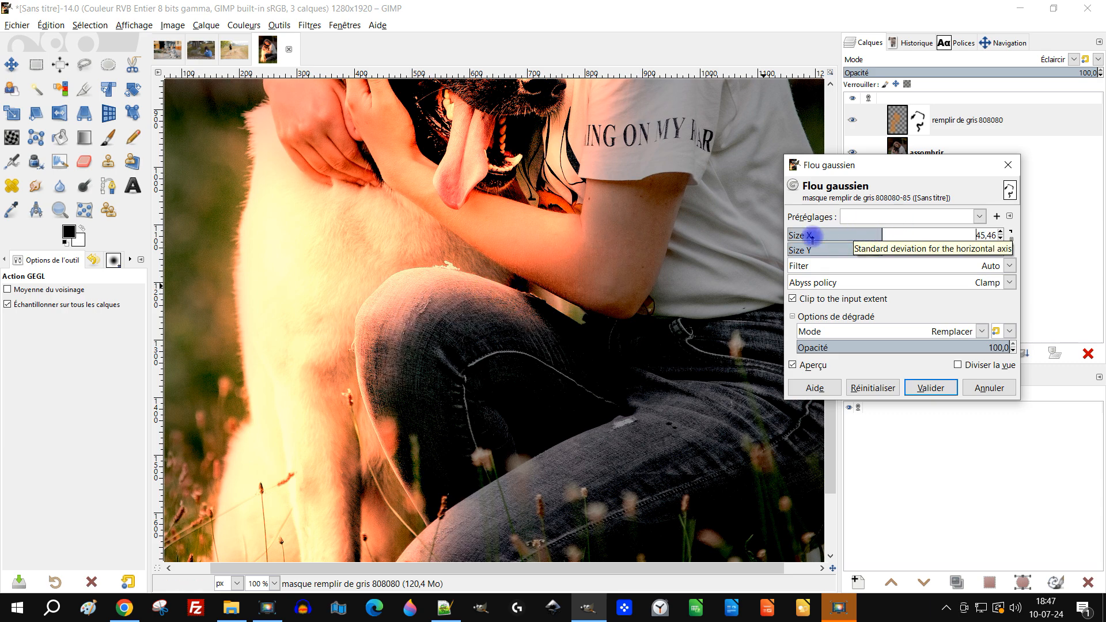
scroll(563, 178, down, 1)
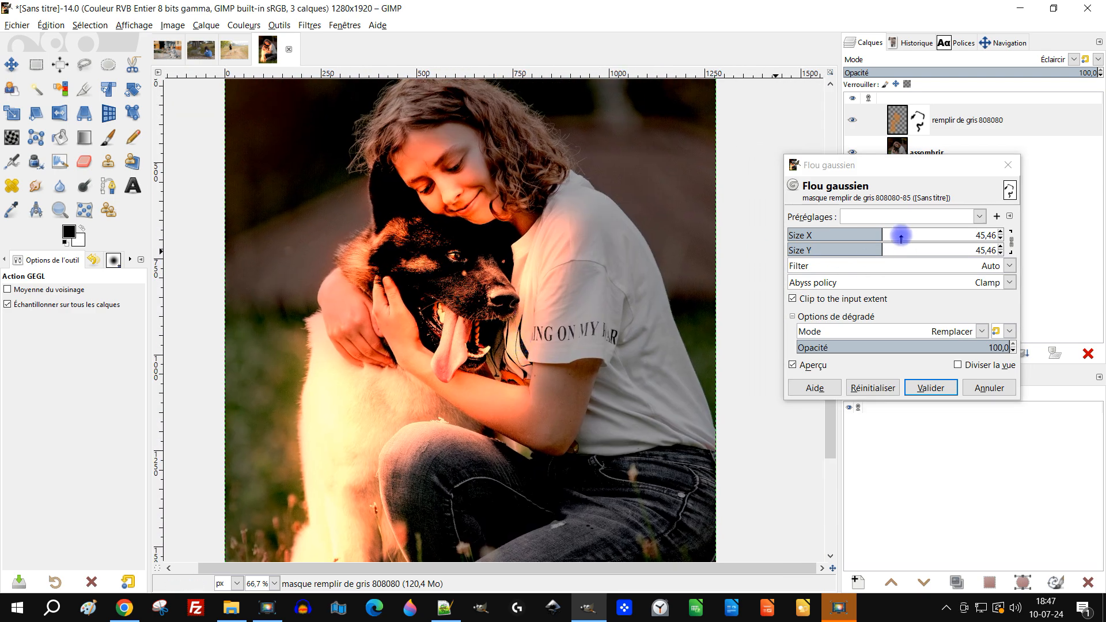
click(932, 385)
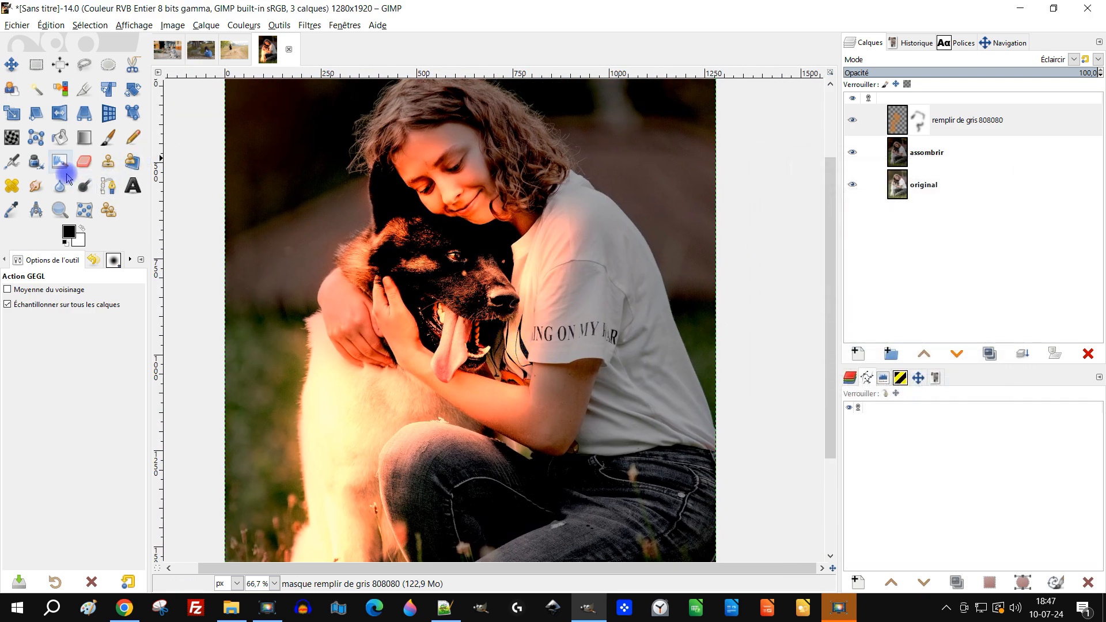
- Smudge the grey layer's mask with the Barbouillage tool over the girl's forehead
click(42, 189)
click(925, 119)
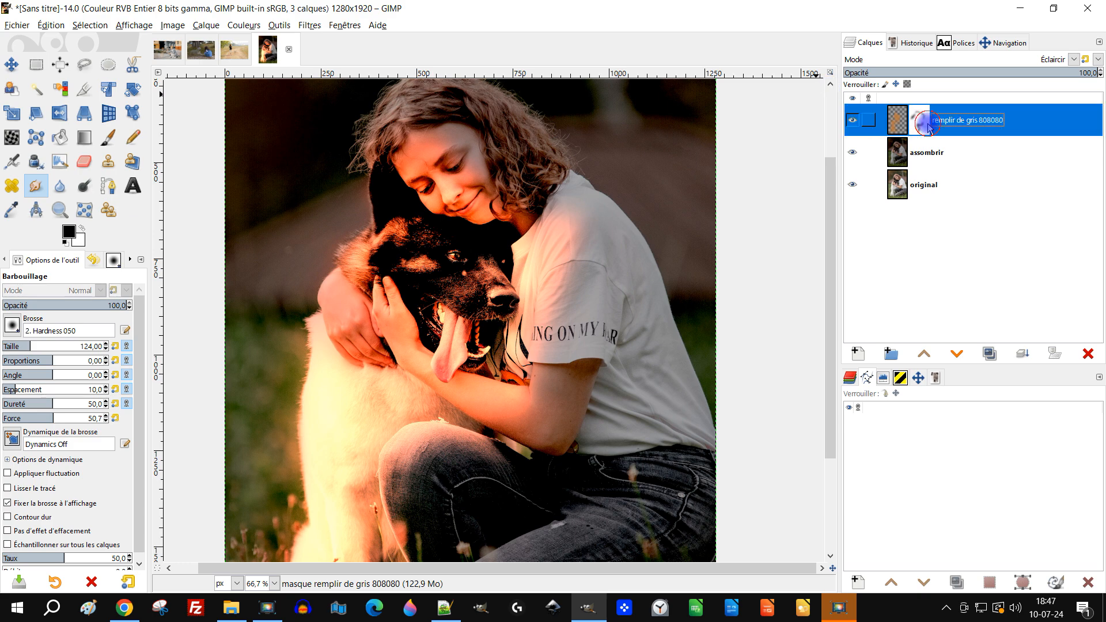
scroll(429, 143, up, 1)
drag(423, 163, 481, 133)
click(927, 118)
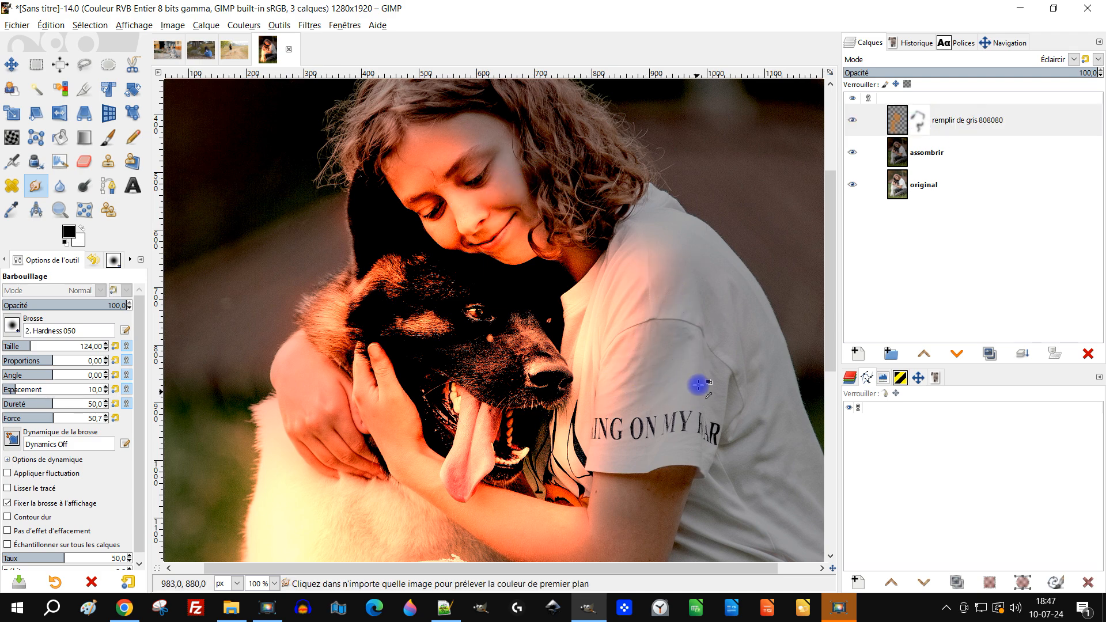
- Smudge the mask along the glow's edge on the girl's upper arm, and make the layer itself active again
scroll(697, 368, down, 1)
scroll(685, 319, up, 1)
scroll(672, 266, down, 2)
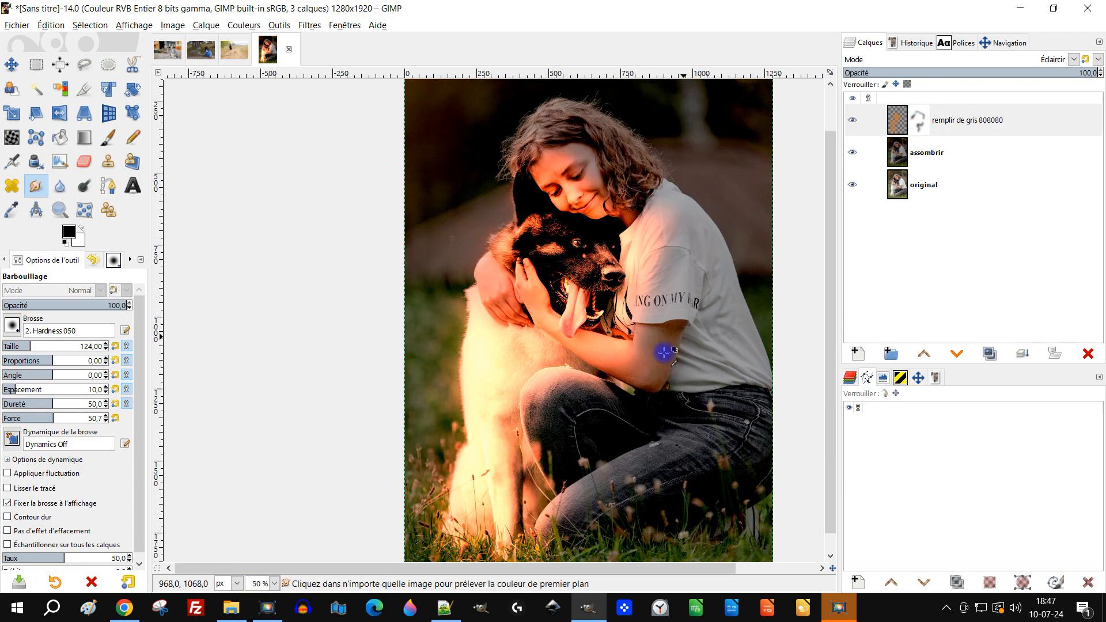
scroll(668, 360, up, 3)
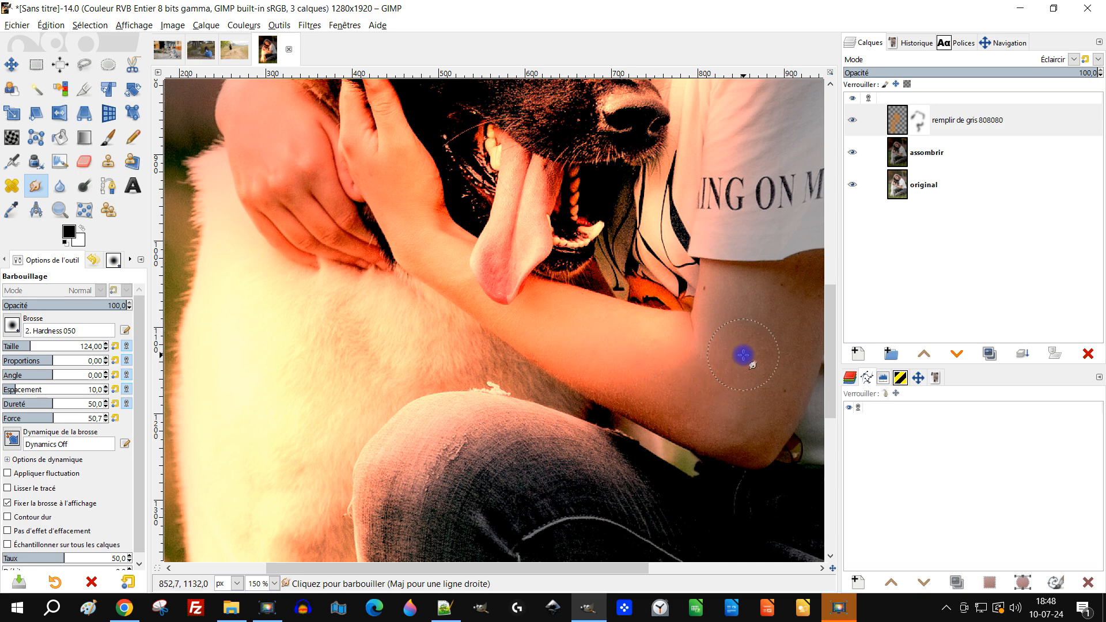
click(921, 122)
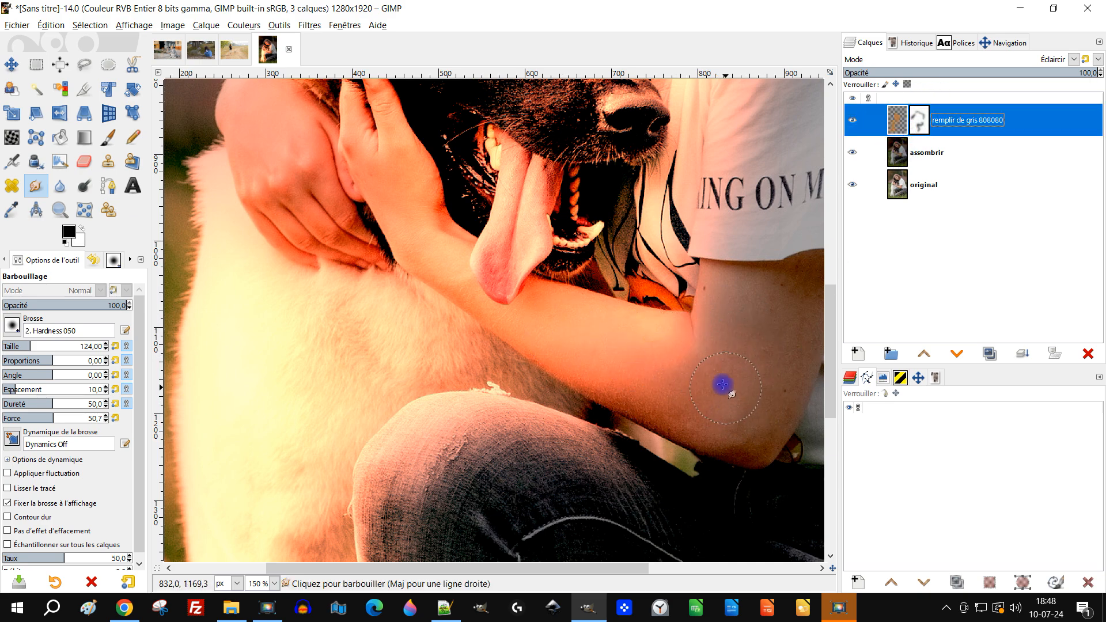
click(725, 372)
mouse_move(703, 349)
mouse_down()
mouse_move(646, 353)
mouse_move(714, 380)
mouse_up()
scroll(585, 406, down, 4)
middle_click(623, 418)
scroll(609, 415, up, 1)
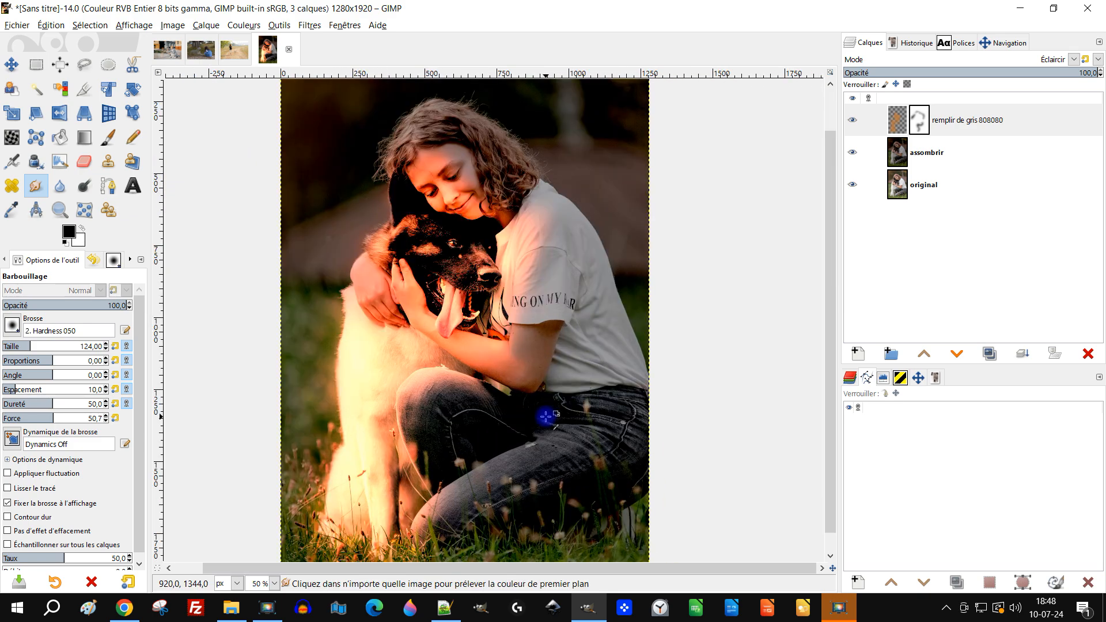
click(910, 120)
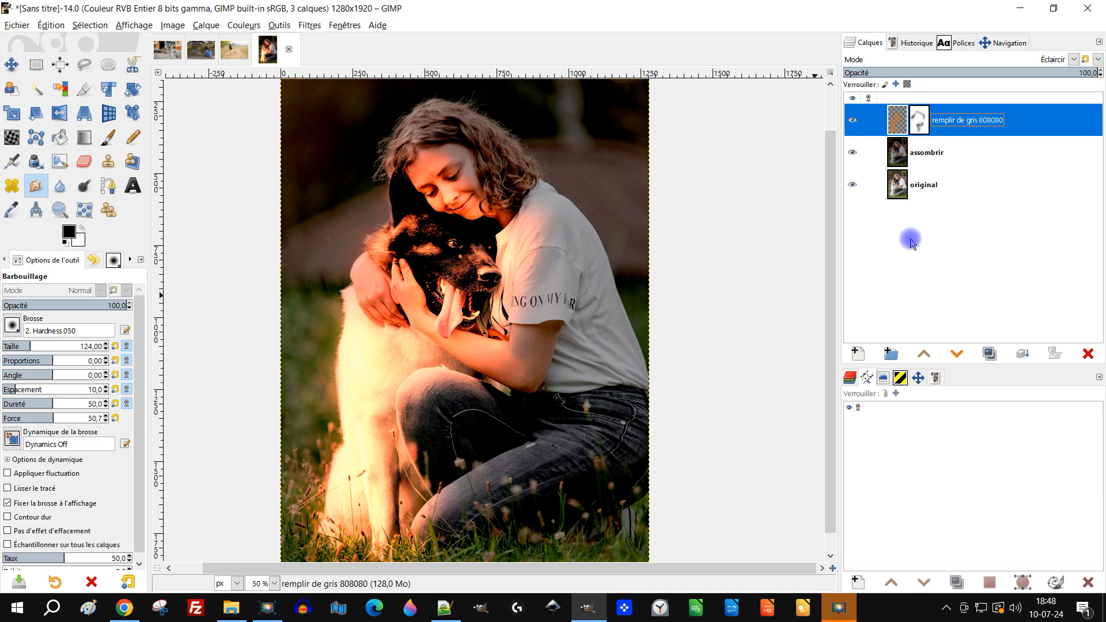
- Create a new transparent layer named "médaillon" above the grey layer
click(859, 353)
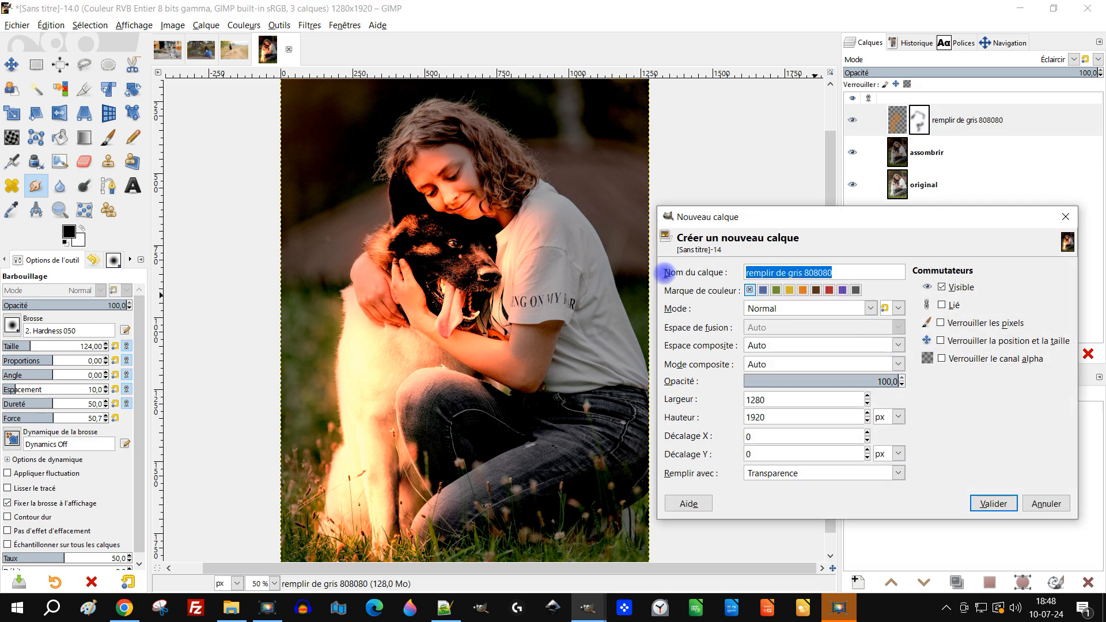
text(médaillon)
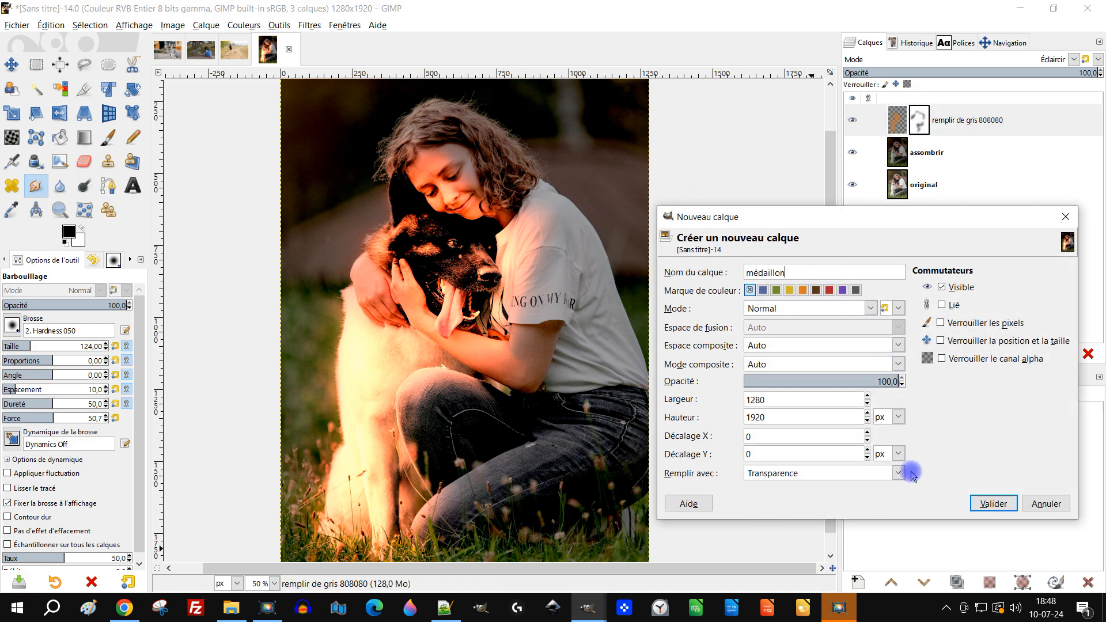
click(993, 503)
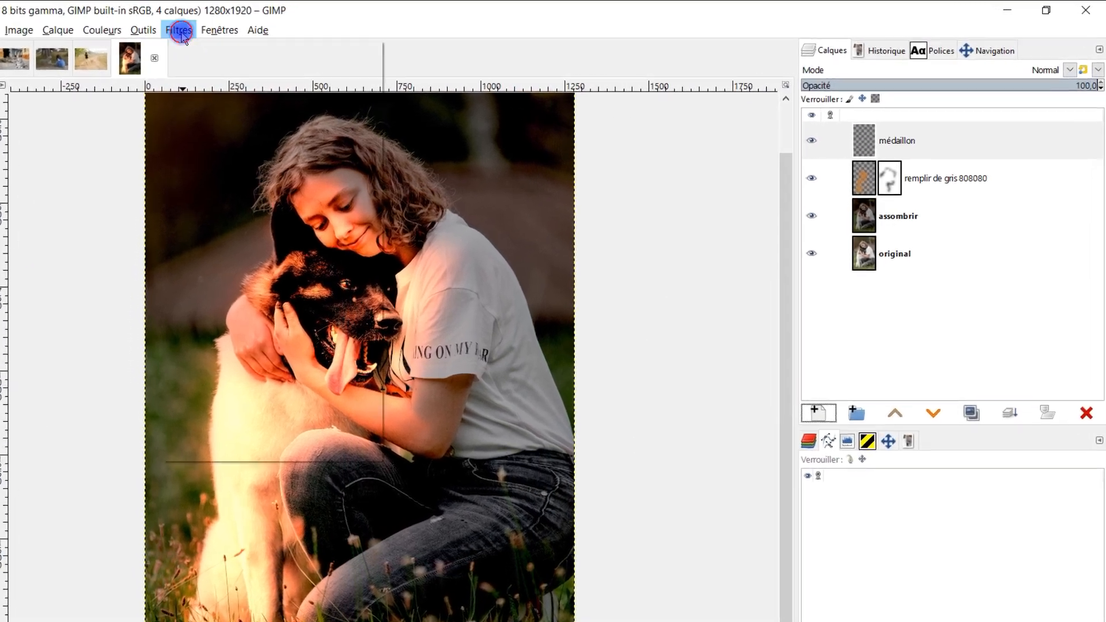
- Start the Médaillon vignette filter on the new layer and set its Radius to about 1,858
click(179, 31)
mouse_move(254, 169)
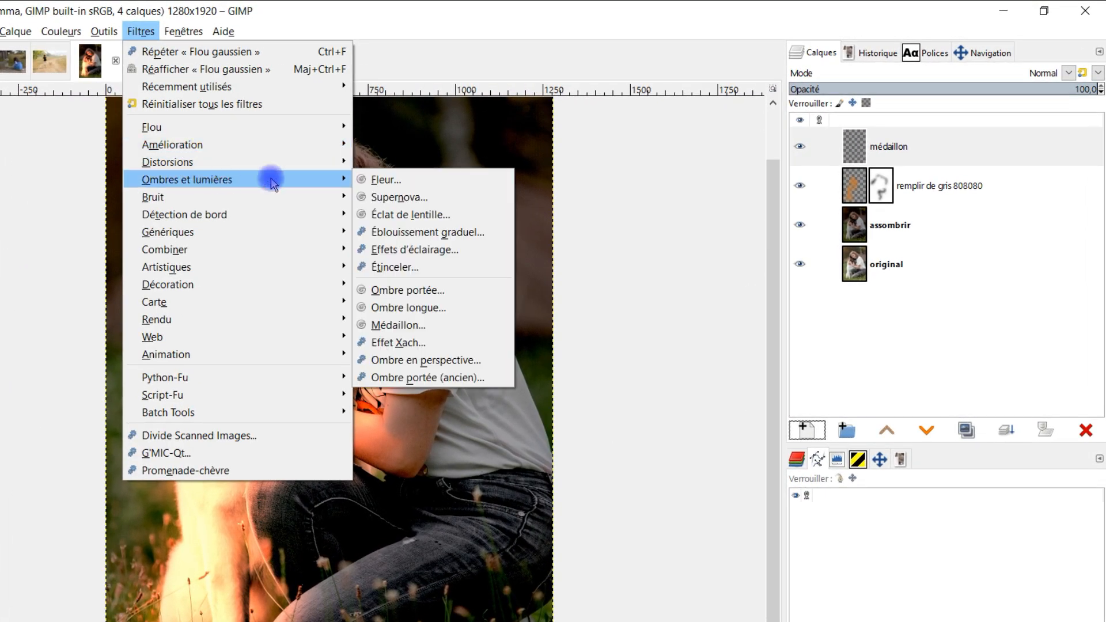
click(448, 327)
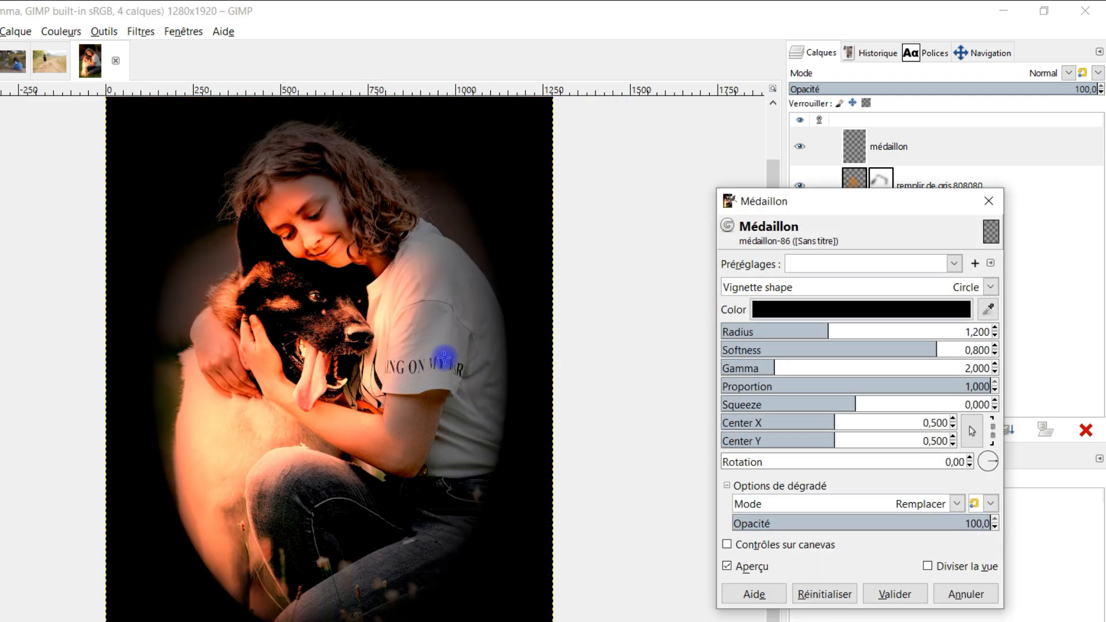
drag(833, 330, 888, 333)
scroll(383, 462, down, 2)
scroll(383, 463, up, 2)
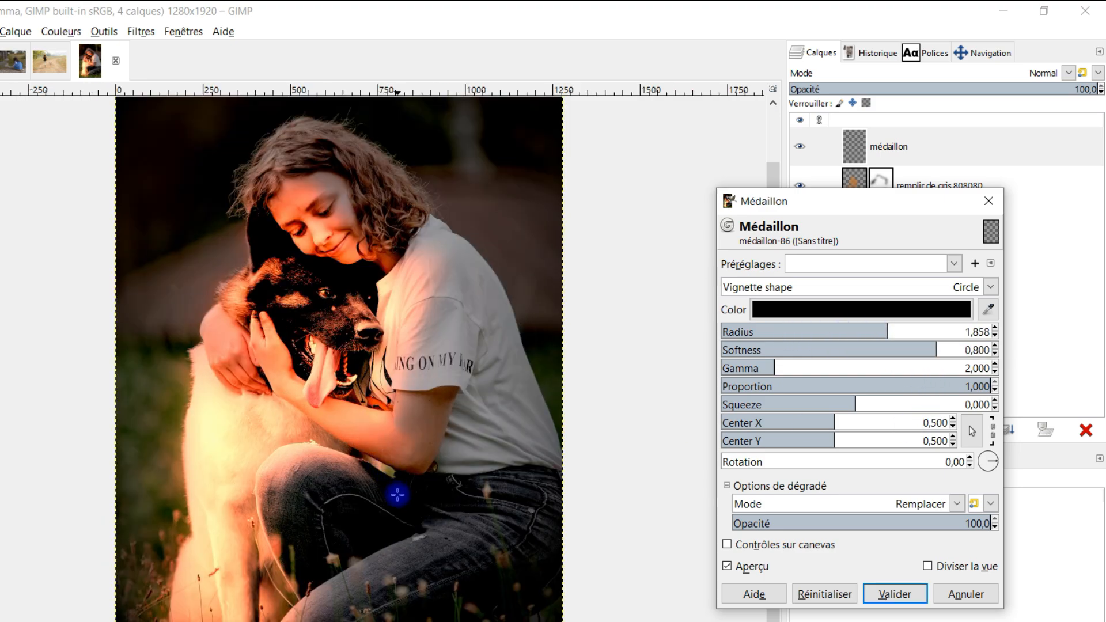
drag(397, 497, 353, 454)
- Try the Diamond vignette shape with a Radius of about 2,098, and return the shape to Circle
click(991, 286)
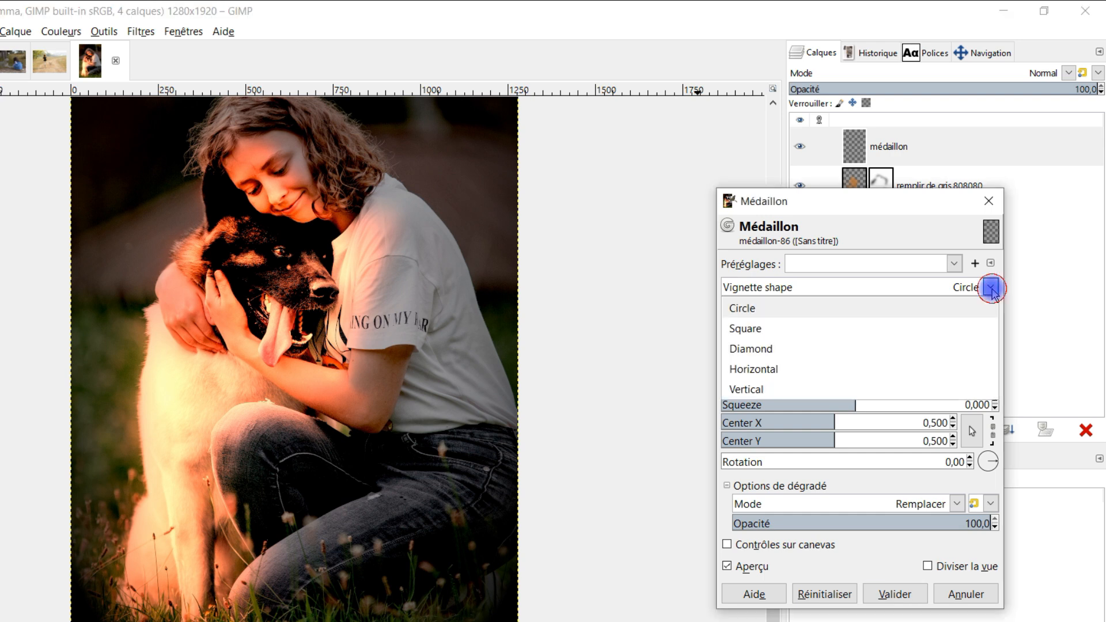
click(809, 349)
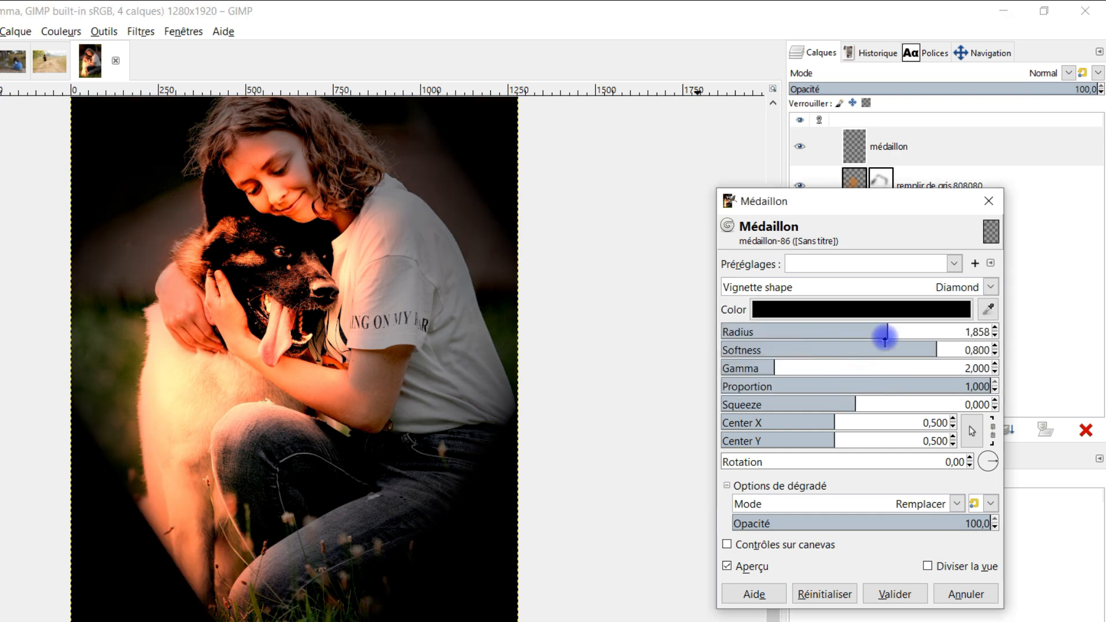
drag(883, 331, 823, 348)
drag(909, 340, 911, 337)
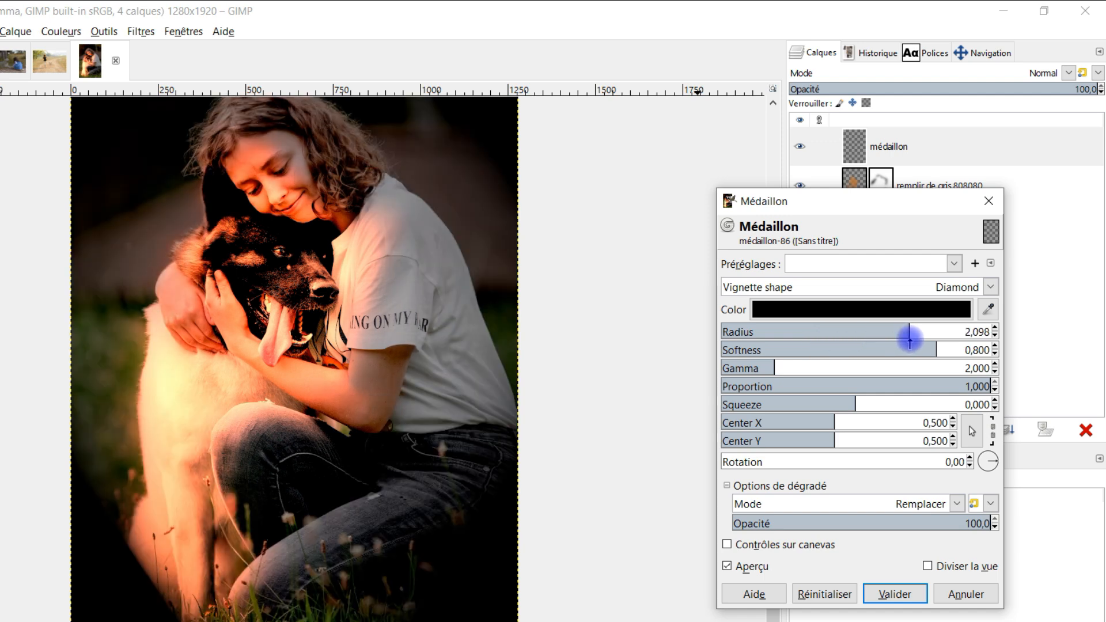
click(940, 300)
click(855, 306)
scroll(160, 351, down, 2)
drag(182, 274, 167, 314)
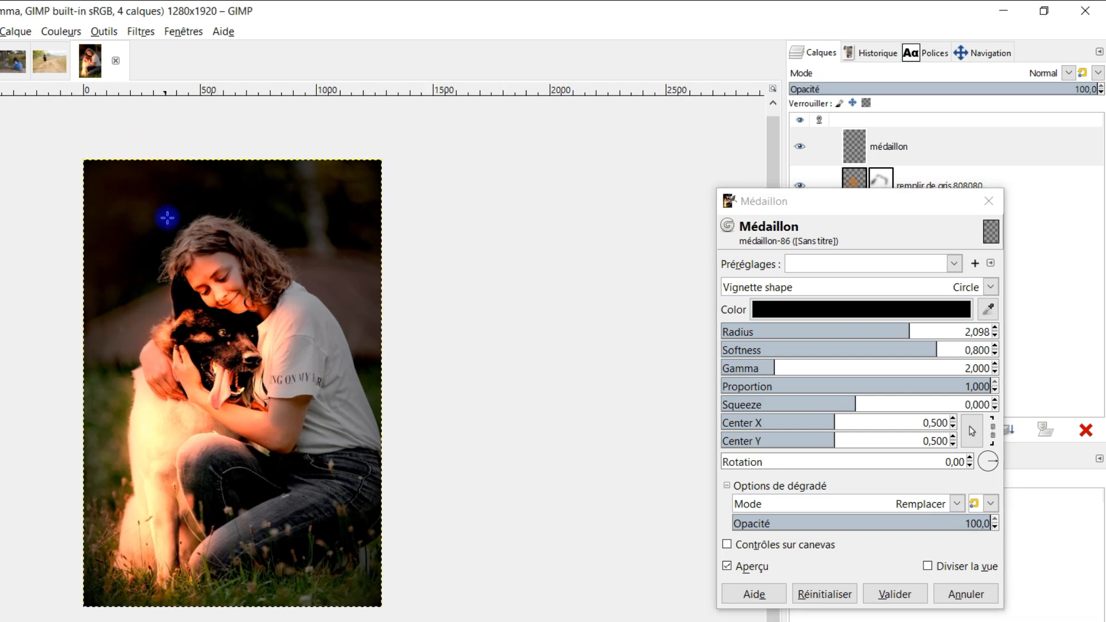
- Apply the vignette with Center X 0,451, Center Y 0,488 and a Radius of about 2,052
click(891, 332)
mouse_move(891, 333)
mouse_down()
mouse_move(929, 333)
mouse_move(889, 334)
mouse_up()
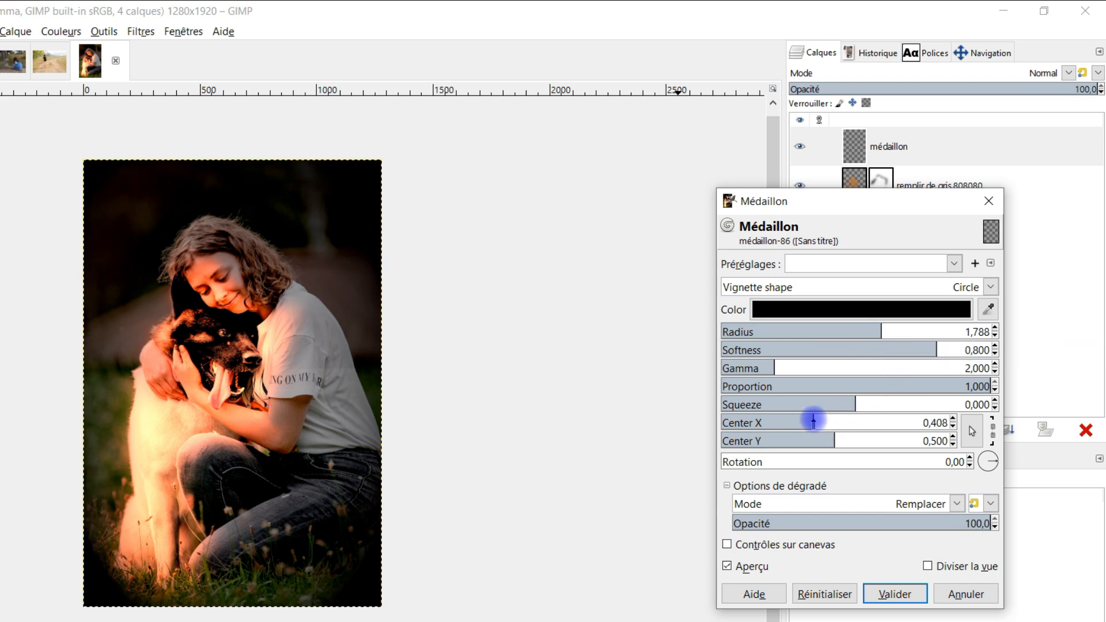
mouse_move(808, 423)
mouse_down()
mouse_move(840, 422)
mouse_move(822, 422)
mouse_up()
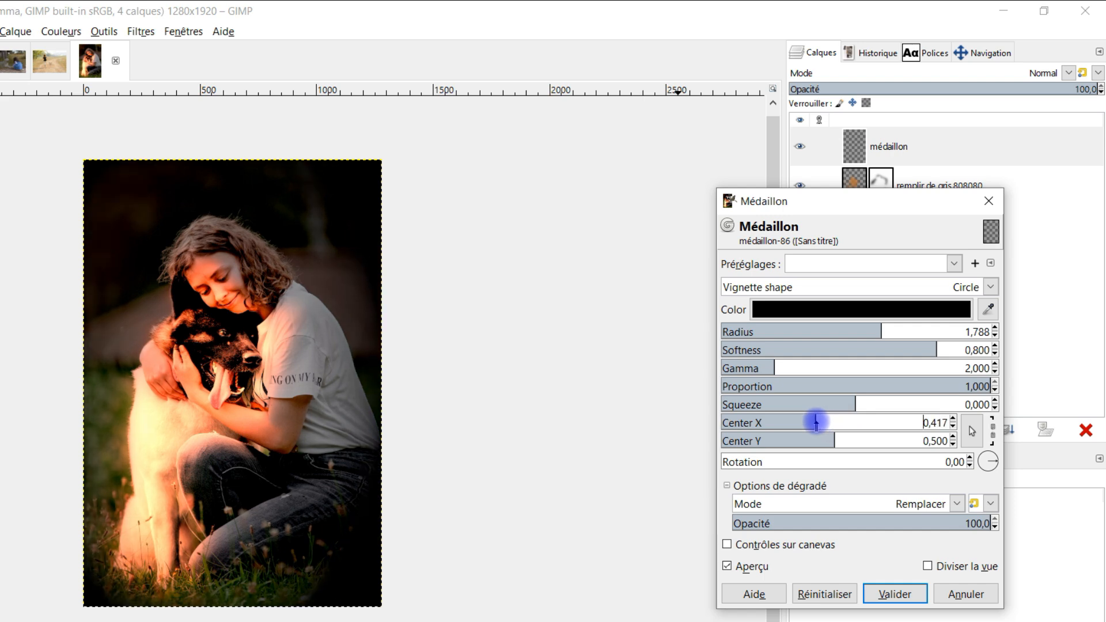
drag(811, 423, 832, 442)
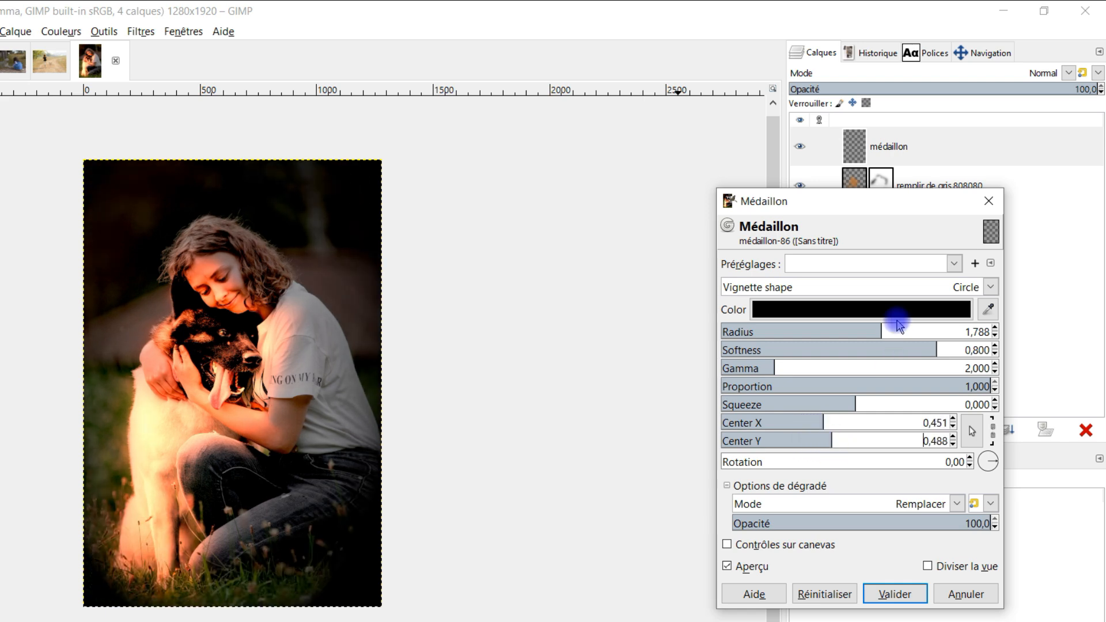
drag(867, 333, 902, 333)
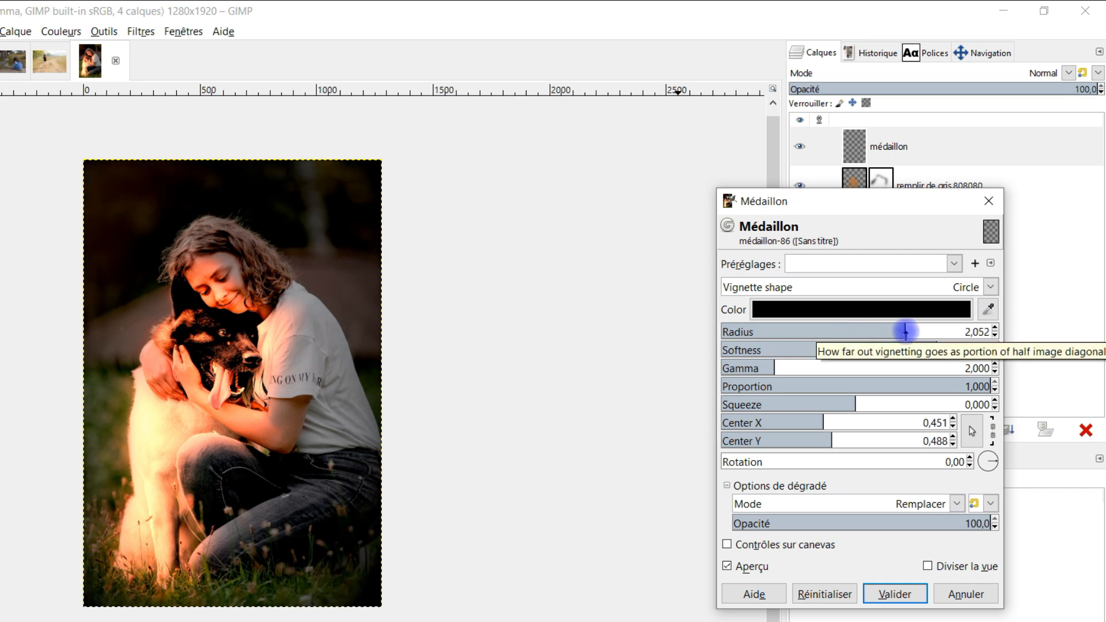
click(895, 594)
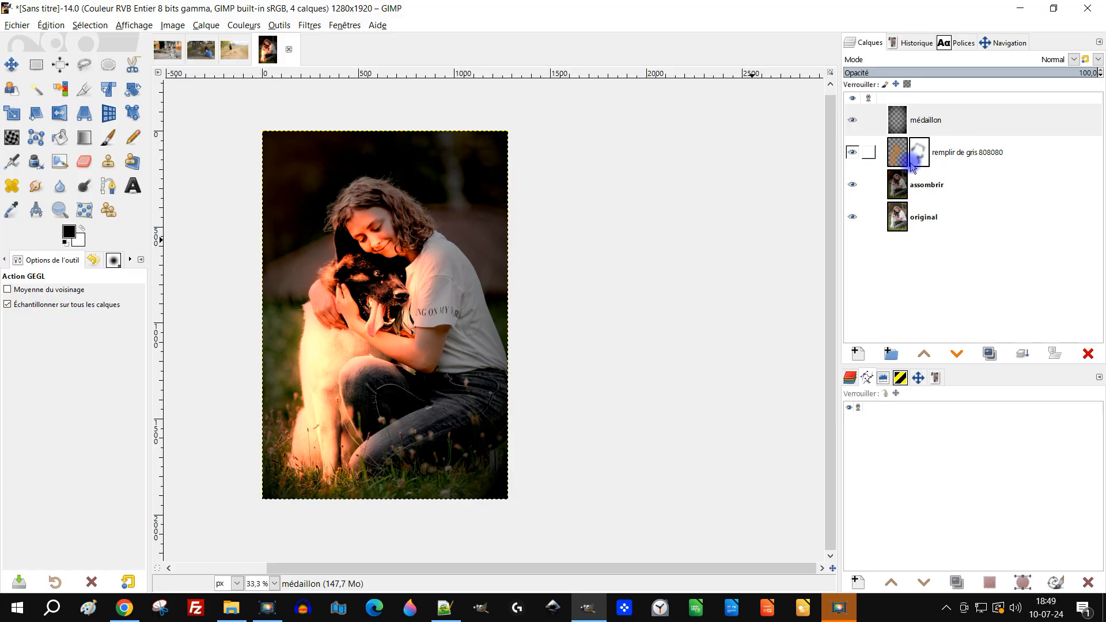
- Add a white, full-opacity layer mask to the assombrir layer and ready the Paintbrush at size 181
click(903, 189)
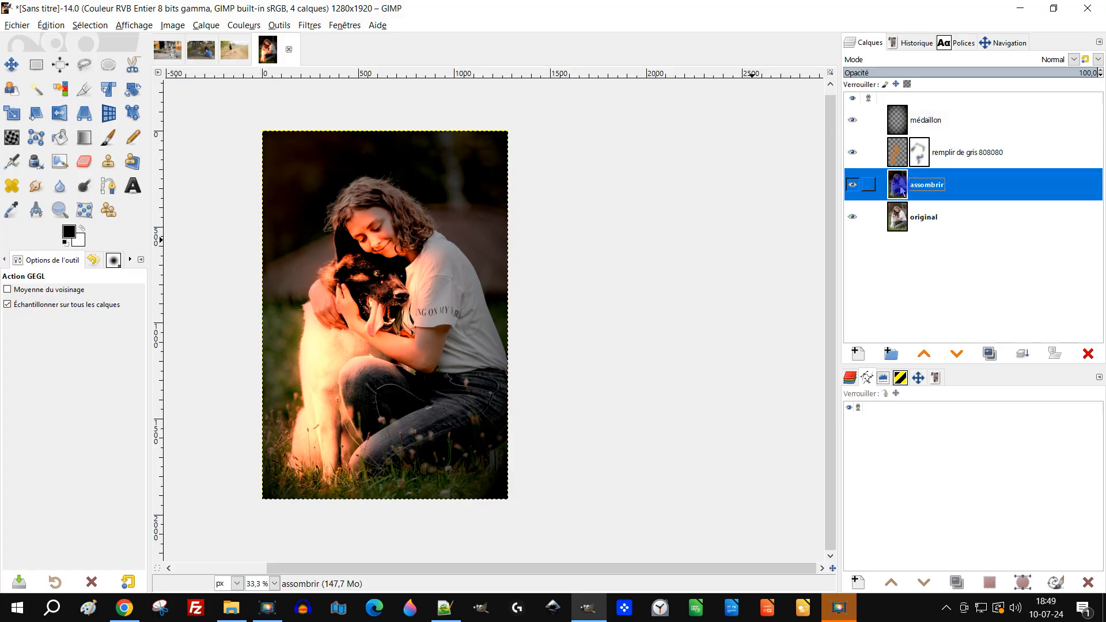
right_click(903, 190)
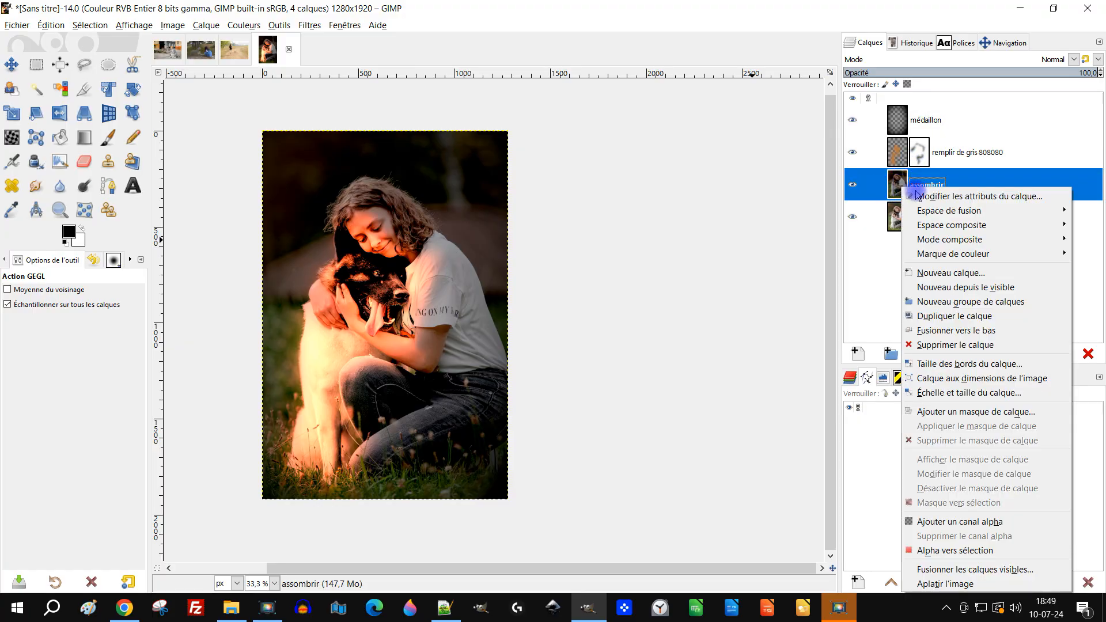
click(1027, 413)
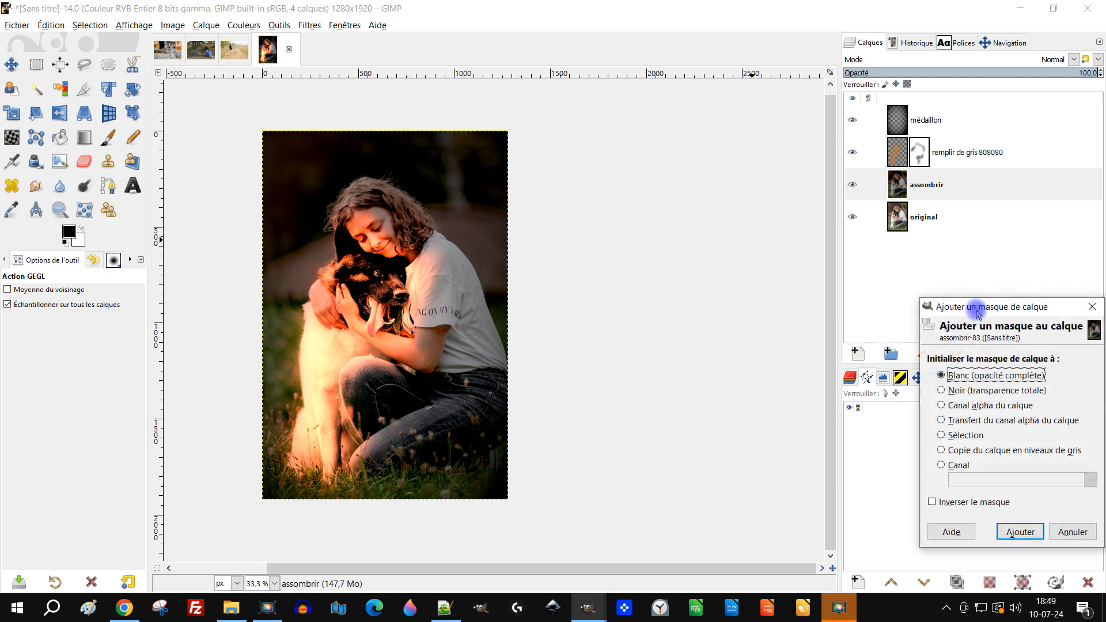
click(1017, 531)
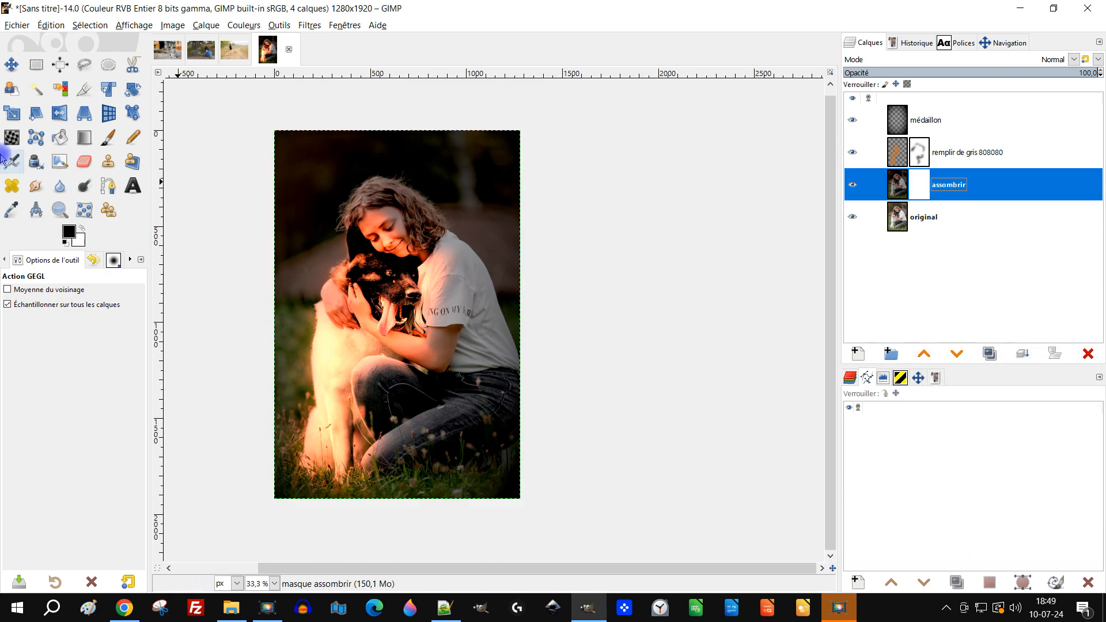
click(108, 137)
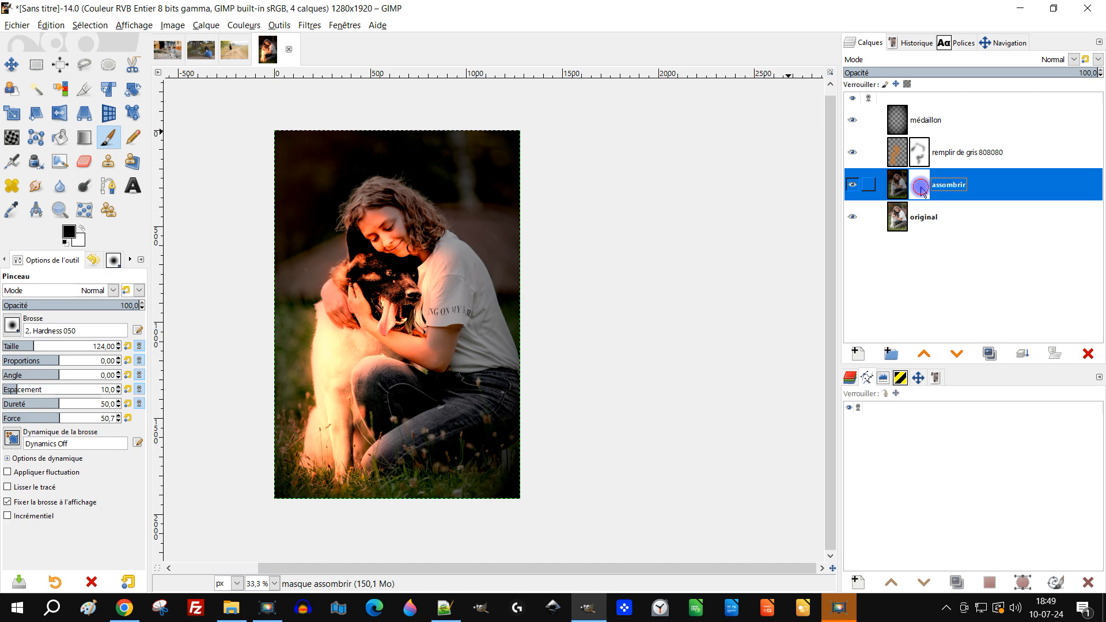
click(43, 346)
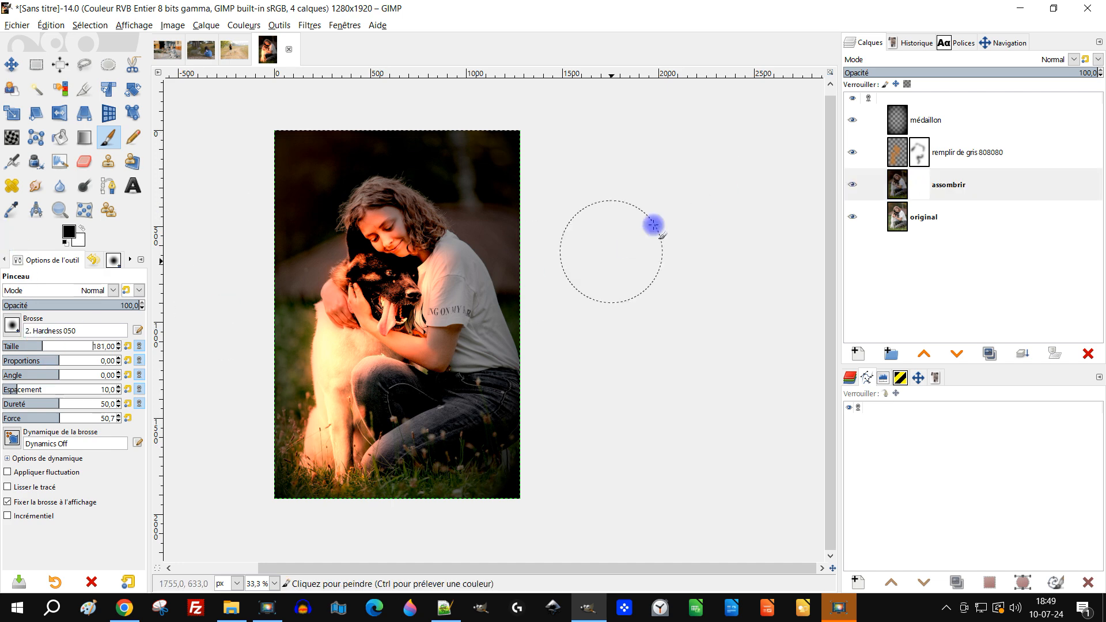
- Try painting black at full opacity on the assombrir mask over the girl's hair, and undo the stroke
mouse_move(331, 200)
mouse_down()
mouse_move(314, 198)
mouse_move(321, 216)
mouse_move(348, 184)
mouse_move(374, 196)
mouse_up()
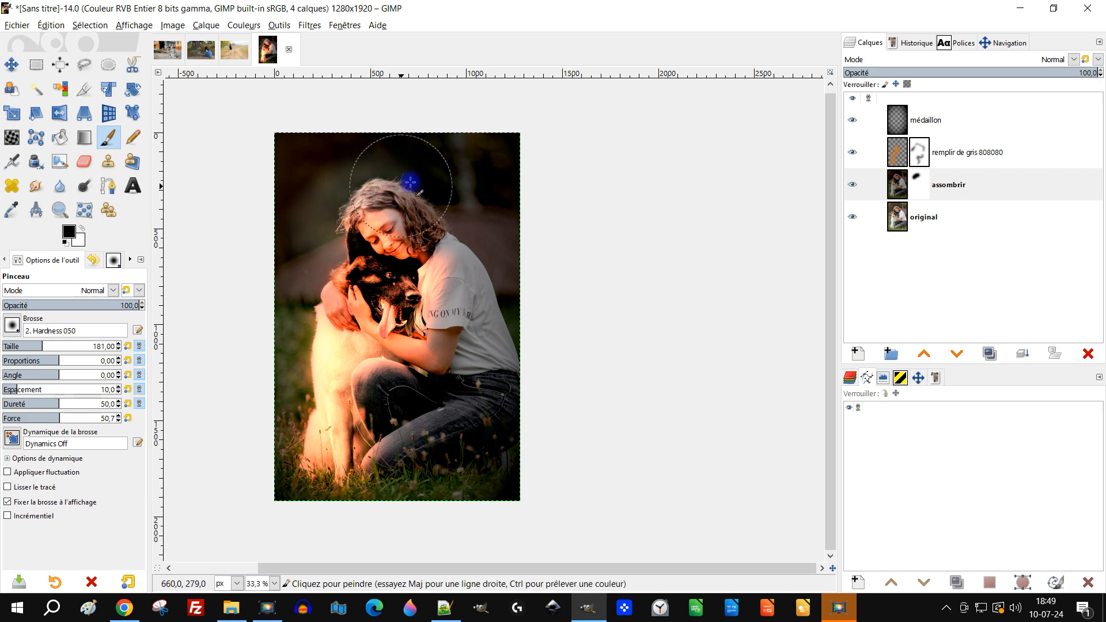
ctrl+scroll(375, 193, up, 2)
ctrl+scroll(389, 187, down, 1)
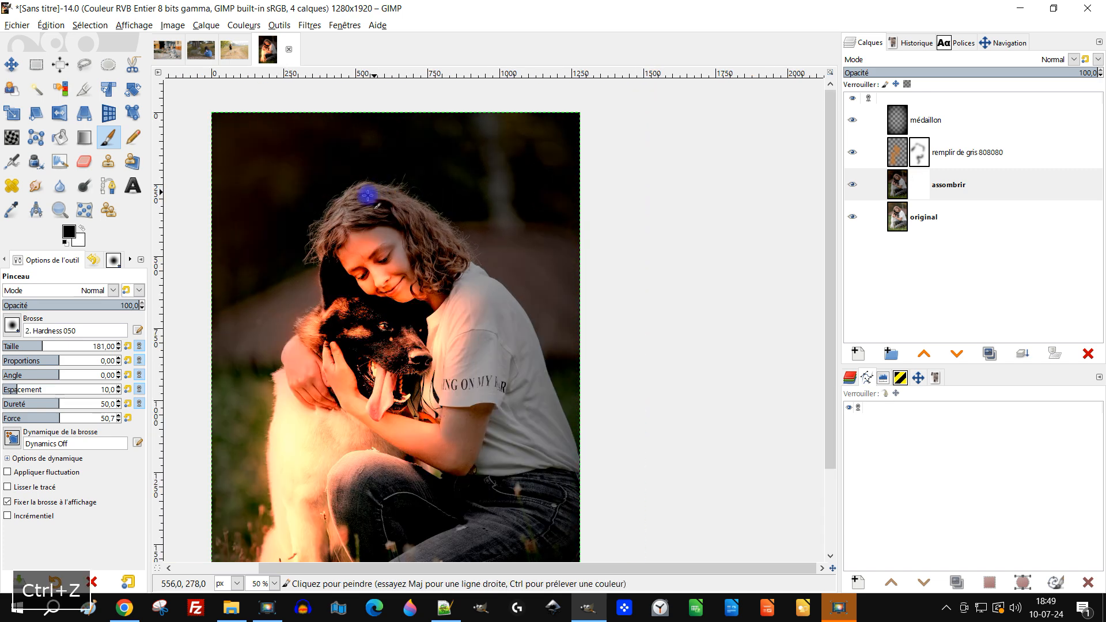
key(ctrl+z)
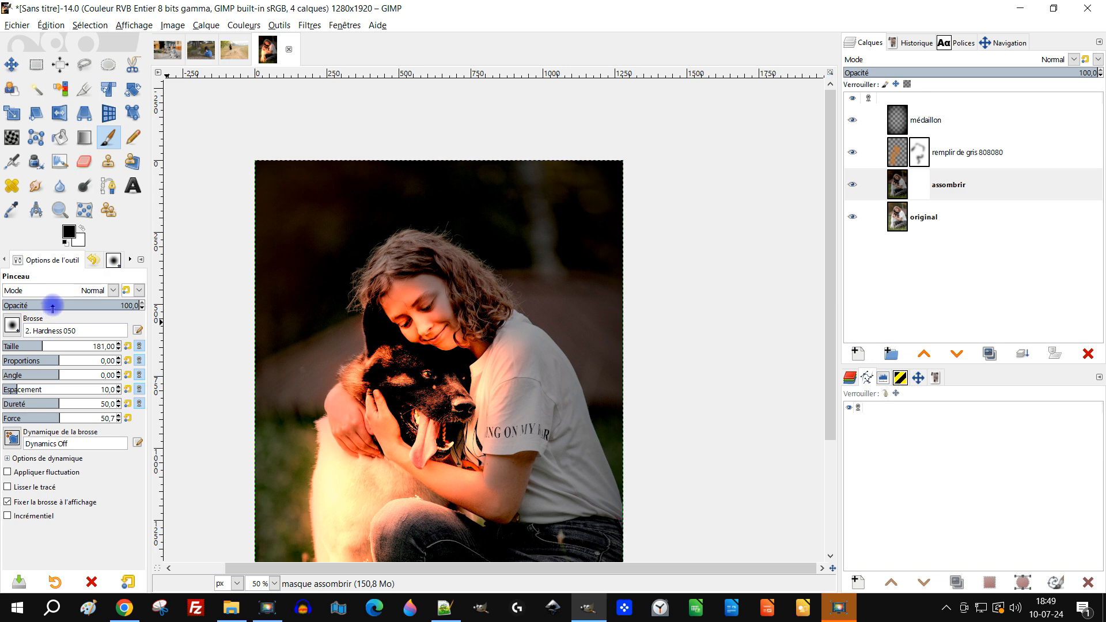
- Paint black on the assombrir mask over the girl's hair with brush opacity 37,4, undoing the excess strokes
click(52, 306)
mouse_move(339, 254)
mouse_down()
mouse_move(376, 225)
mouse_move(460, 222)
mouse_up()
key(ctrl+z)
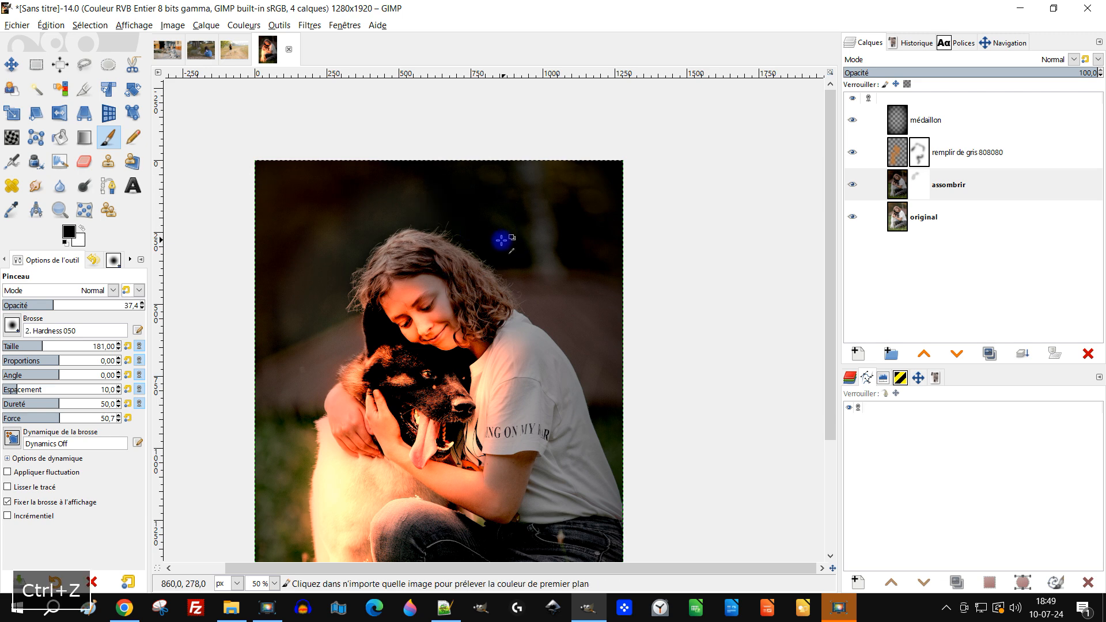
key(ctrl+z)
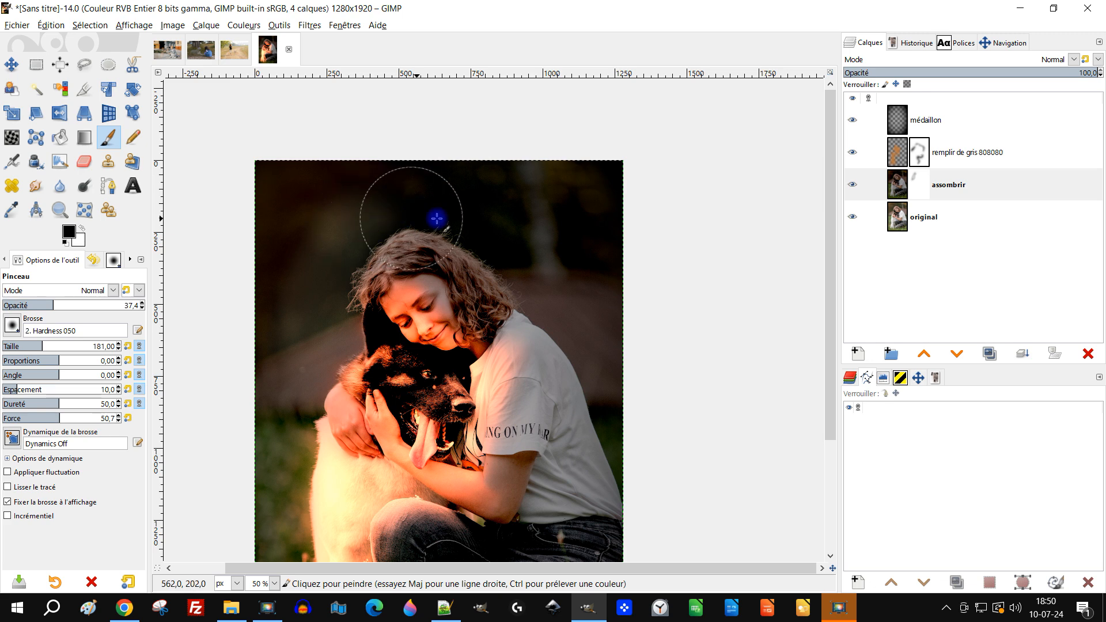
scroll(483, 220, down, 1)
drag(575, 253, 521, 223)
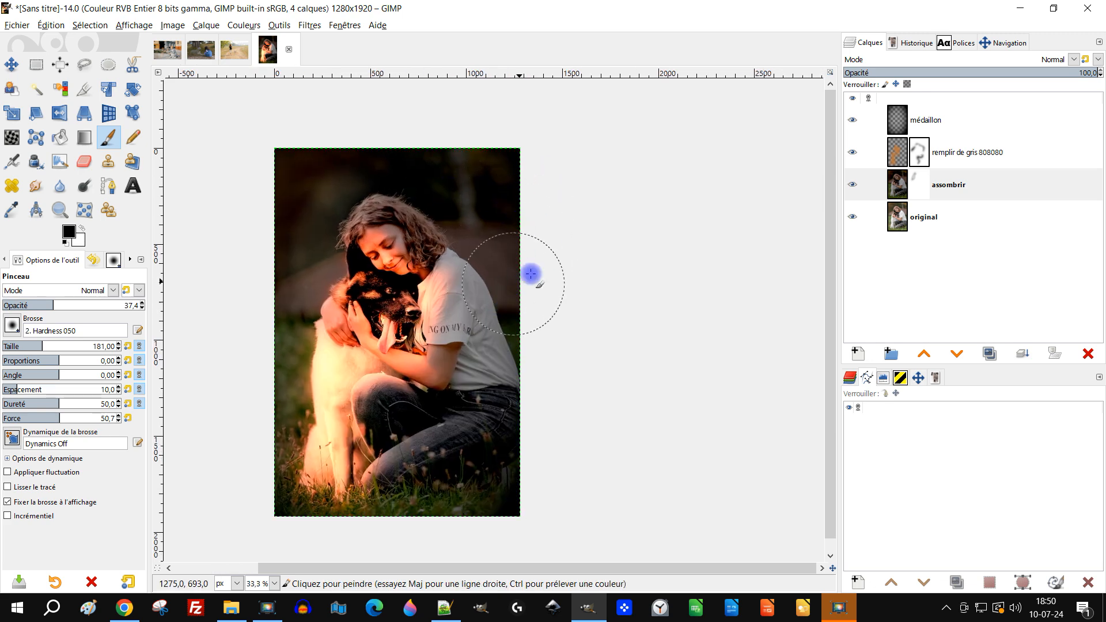
scroll(558, 262, up, 1)
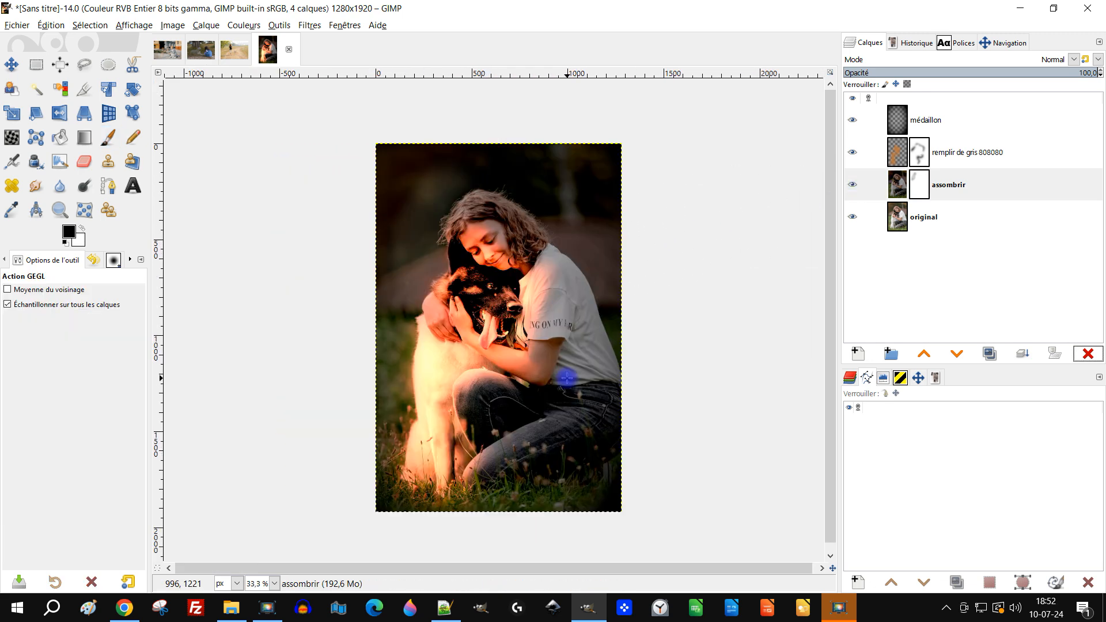
drag(594, 388, 582, 395)
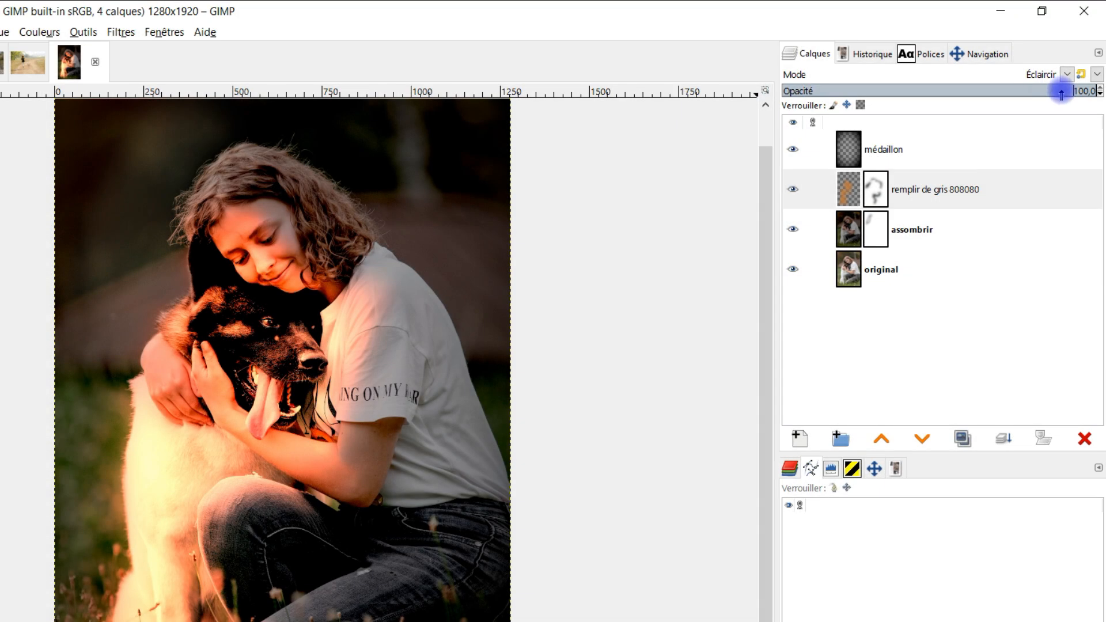
- Lower the opacity of the "remplir de gris 808080" layer to 23,1
drag(1062, 92, 858, 91)
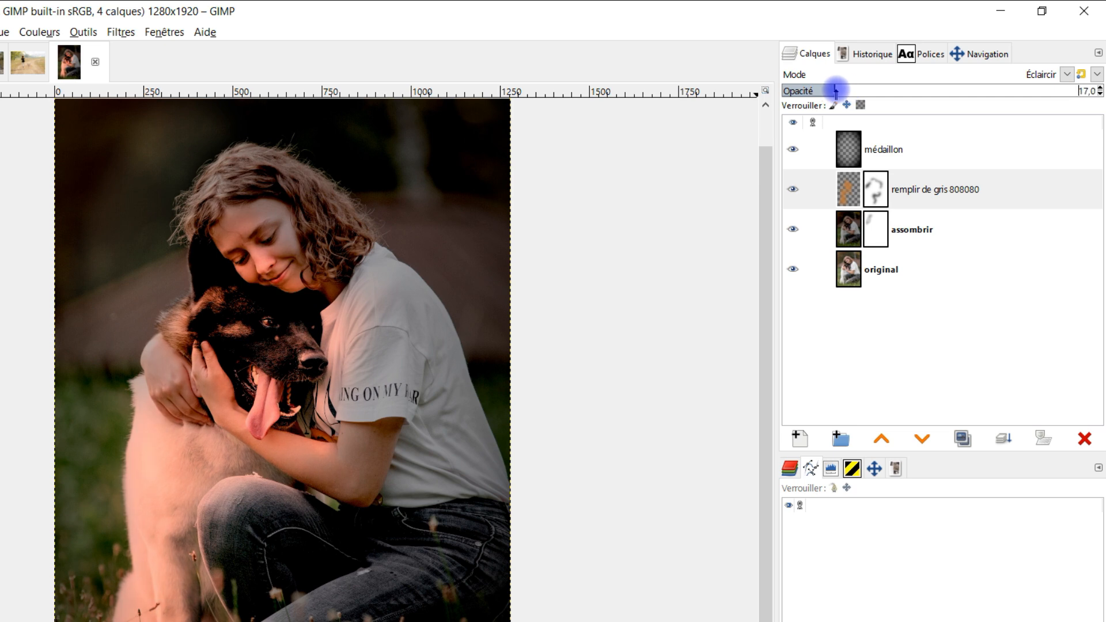
scroll(452, 384, down, 1)
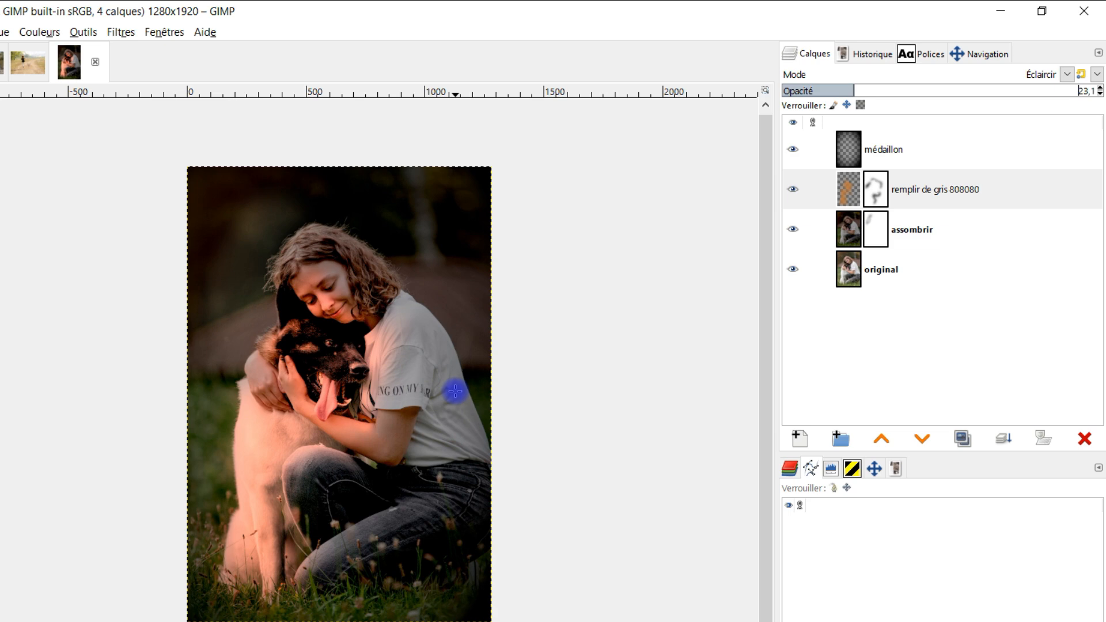
- Try duplicating the médaillon layer, and delete the copy
click(922, 148)
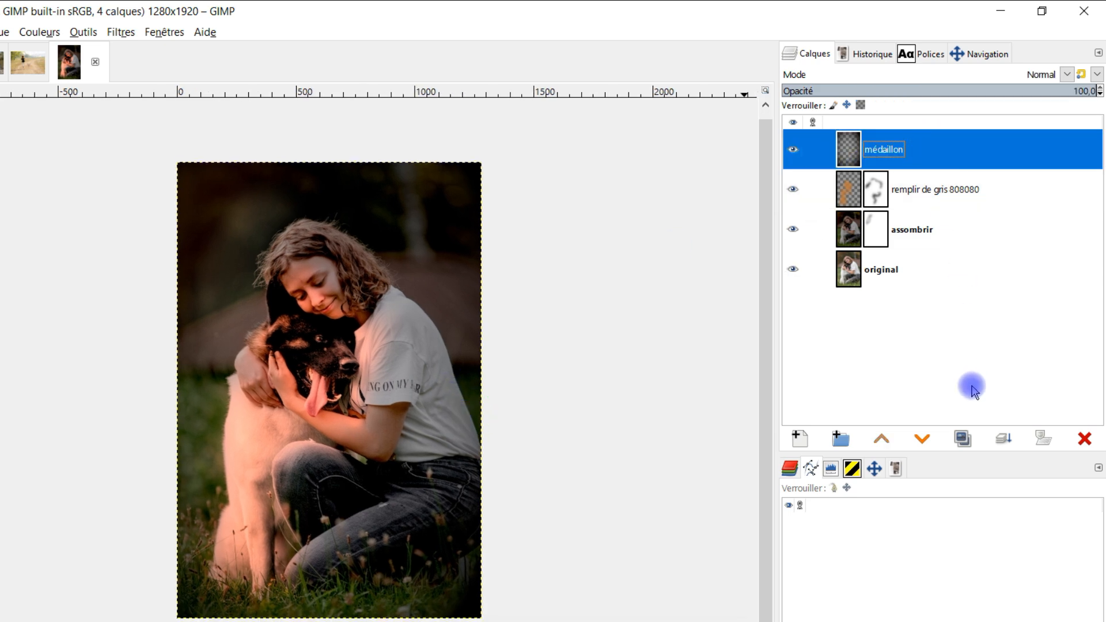
click(964, 439)
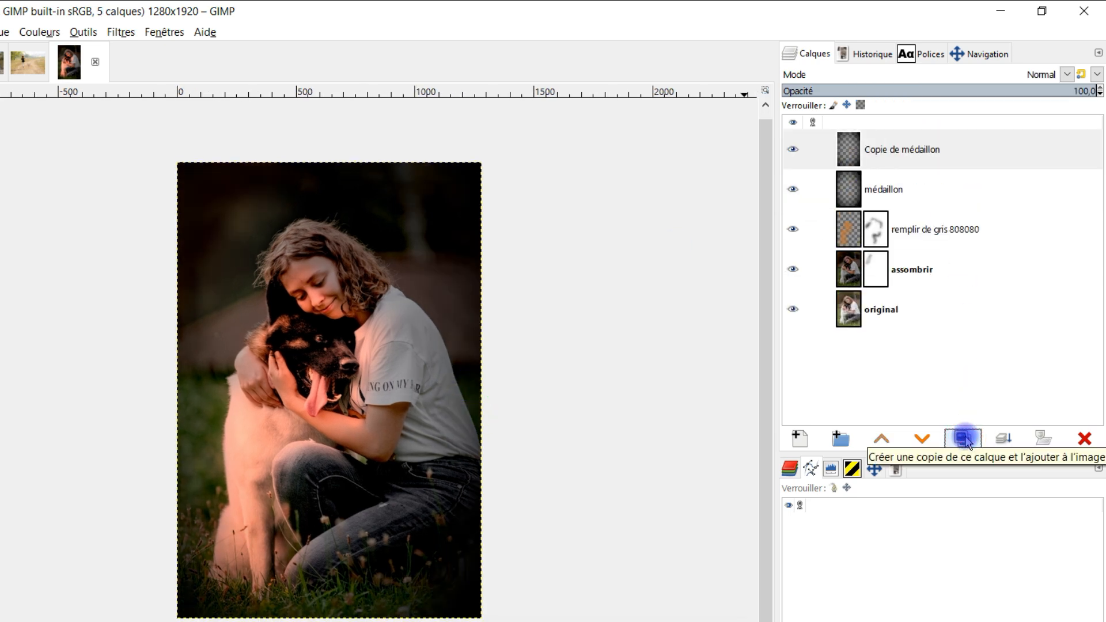
click(1082, 439)
- Strengthen the médaillon layer with Curves by raising its Alpha channel at input 74 to output 168
click(882, 151)
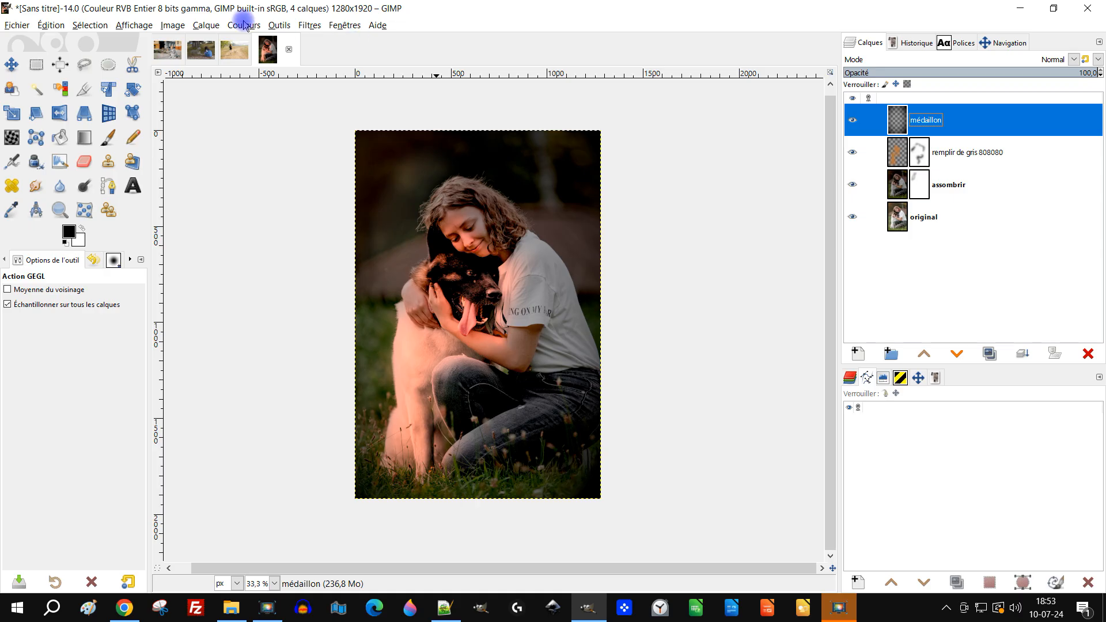
click(39, 31)
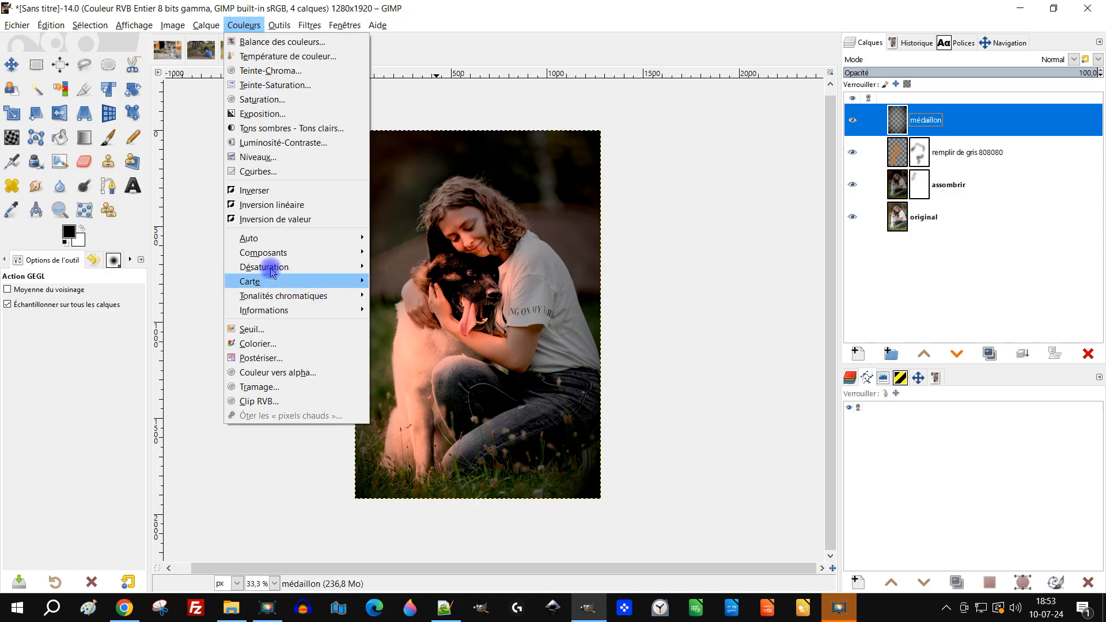
click(282, 172)
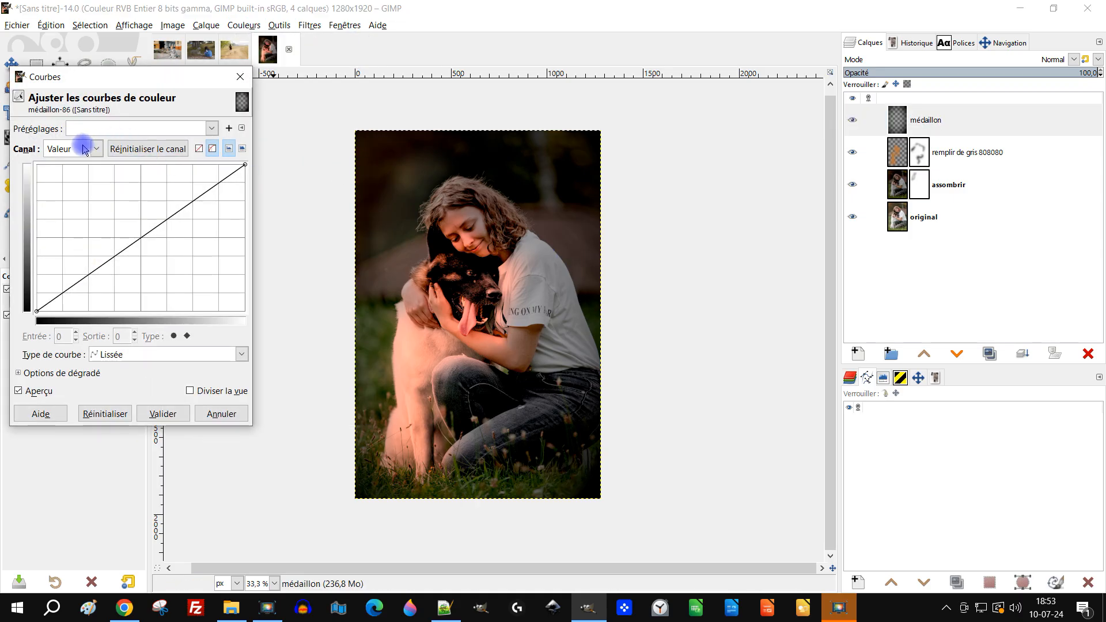
click(81, 149)
click(79, 234)
drag(139, 239, 96, 210)
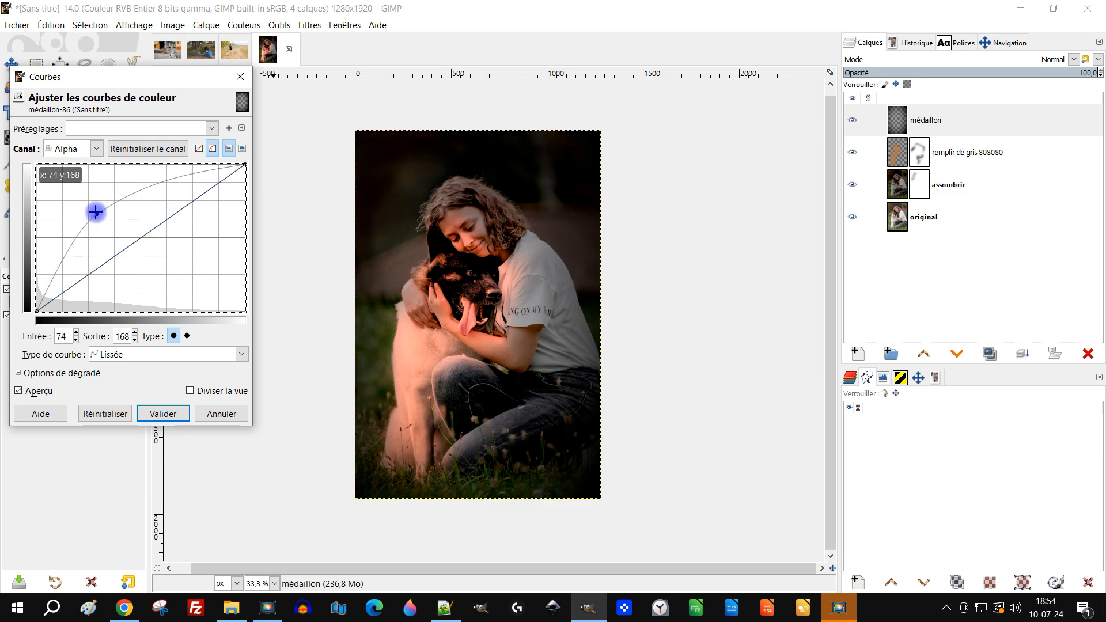
click(163, 414)
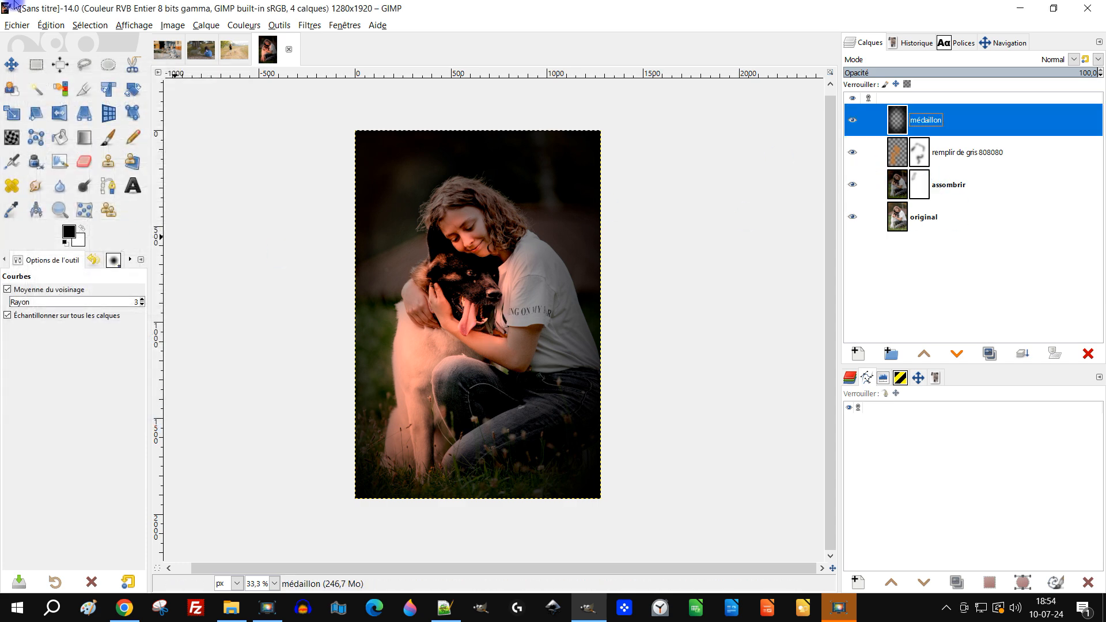
- Set the opacity of the "remplir de gris 808080" layer to 20,4 and fit the photo in view
click(962, 154)
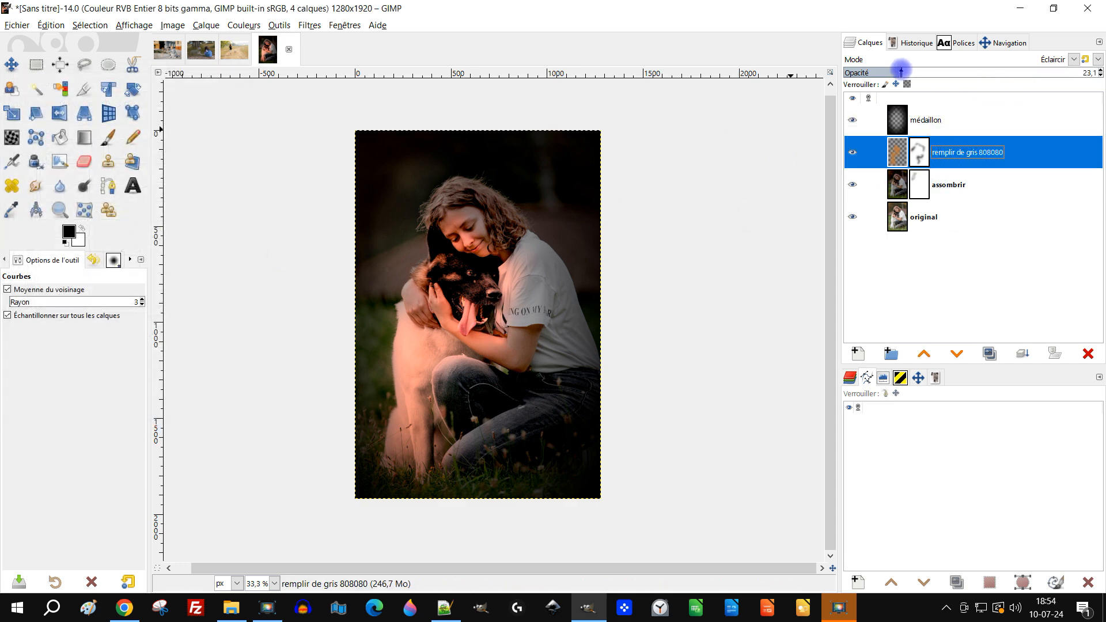
drag(901, 70, 894, 71)
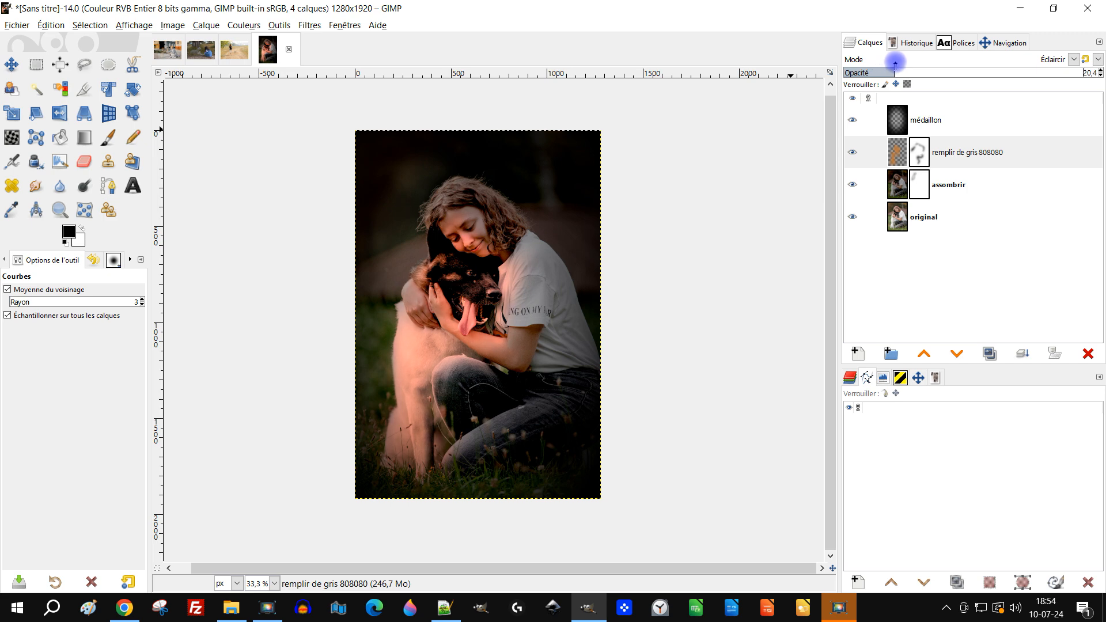
click(60, 209)
drag(357, 133, 630, 517)
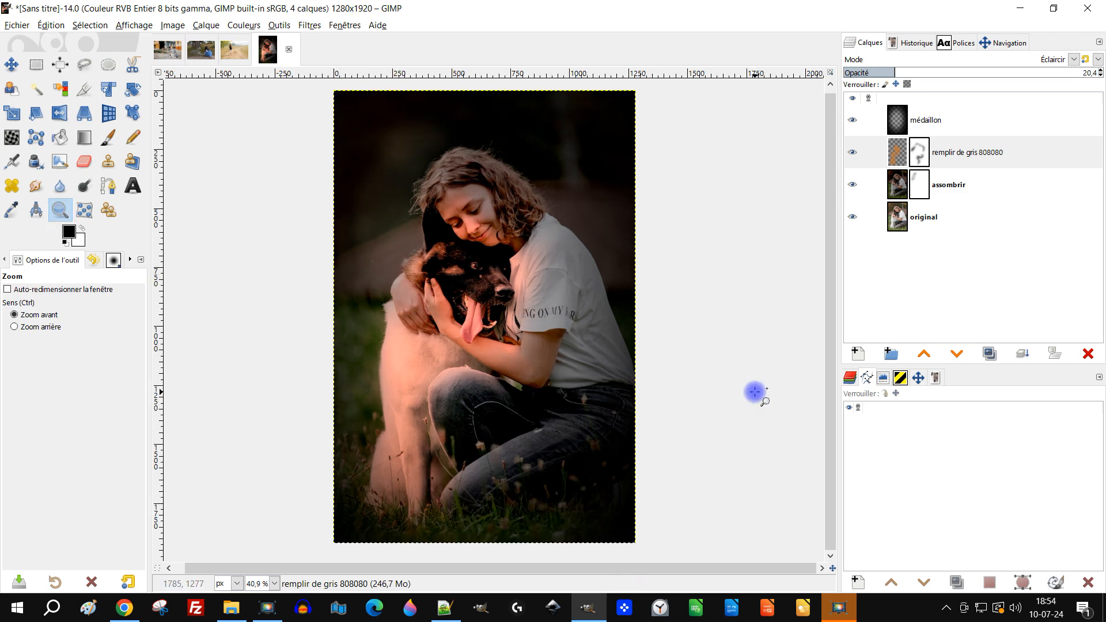